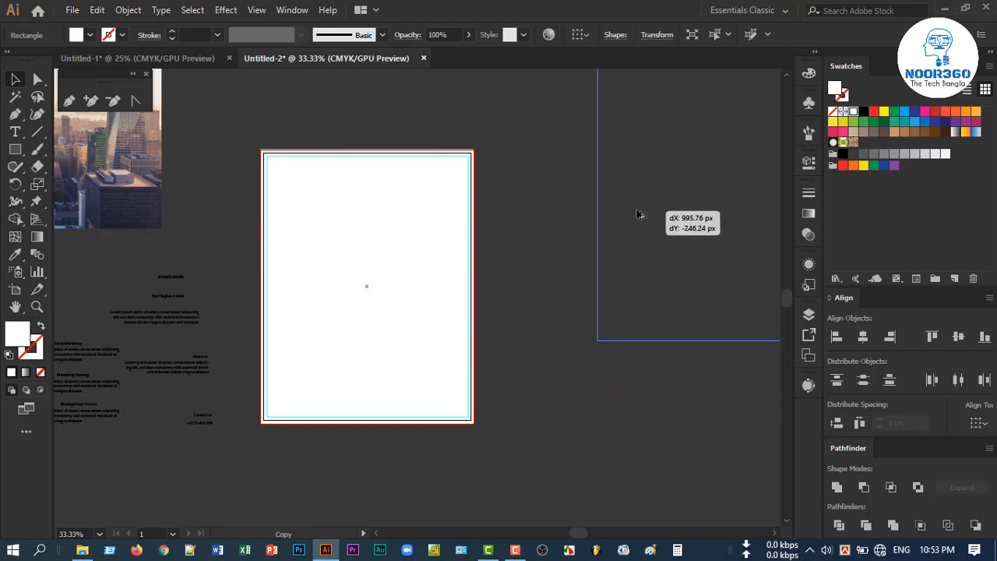
Place a copy of the white background rectangle beside the artboard and lock the original rectangle on the page.
{"action": "left_click", "coordinate": [497, 412]}
{"action": "left_click_drag", "start_coordinate": [468, 405], "coordinate": [558, 404]}
{"action": "left_click", "coordinate": [458, 310]}
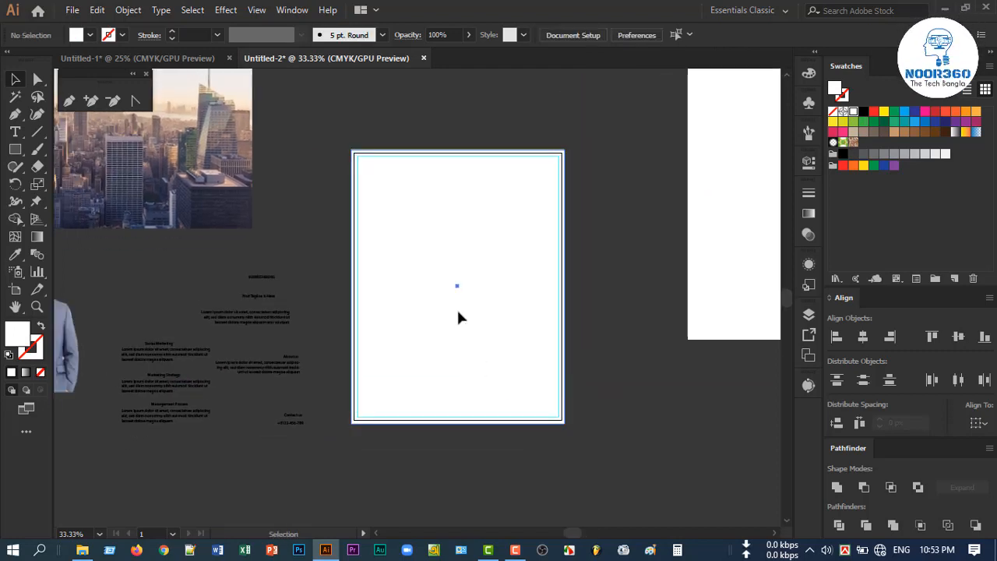
{"action": "key", "text": "ctrl+2"}
{"action": "scroll", "coordinate": [458, 317], "scroll_direction": "right", "scroll_amount": 2}
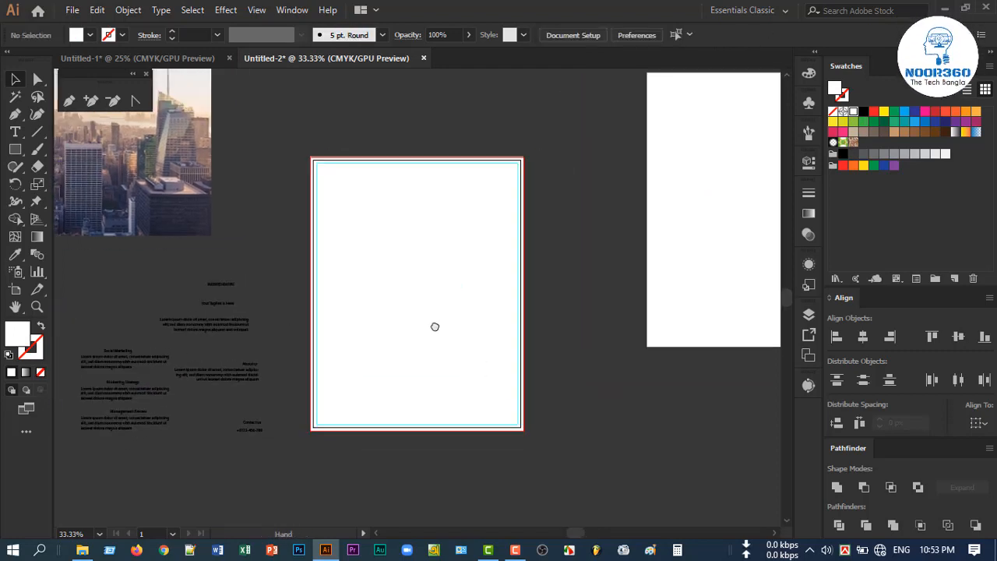
Draw a closed four-point shape over the upper part of the page with the Pen tool, giving it a flat lower-left edge and a diagonal right edge.
{"action": "left_click", "coordinate": [307, 273]}
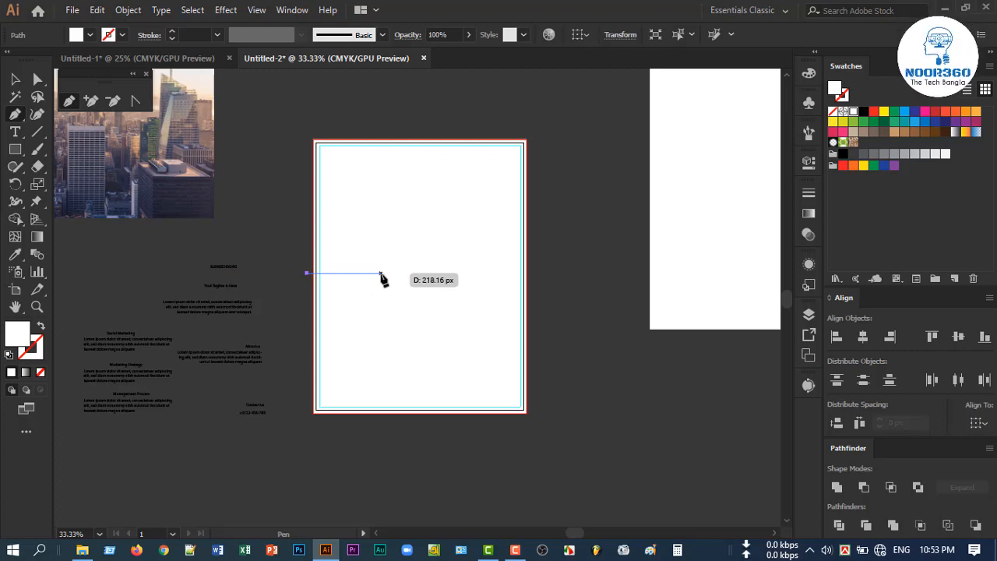
{"action": "left_click", "coordinate": [380, 273]}
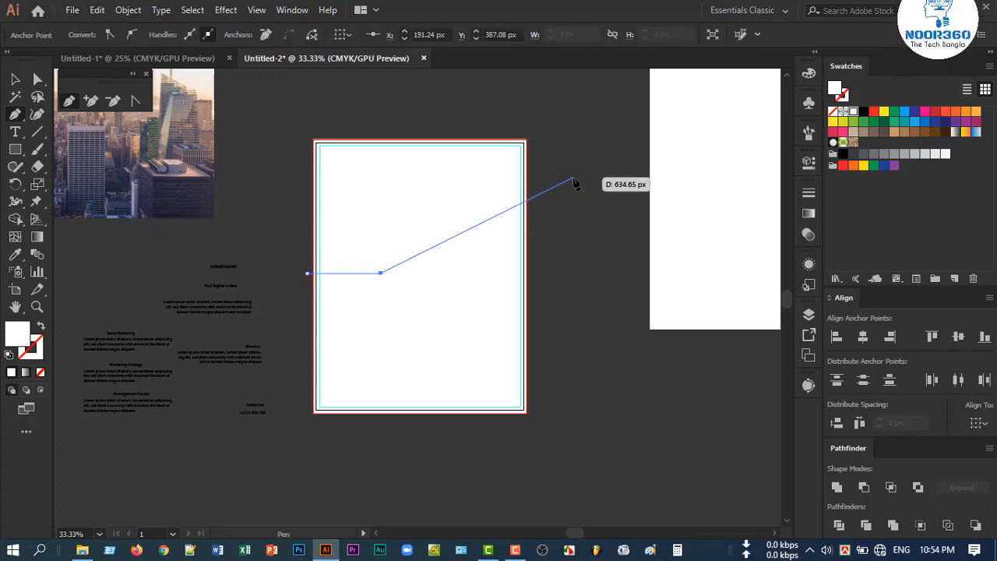
{"action": "left_click", "coordinate": [559, 124]}
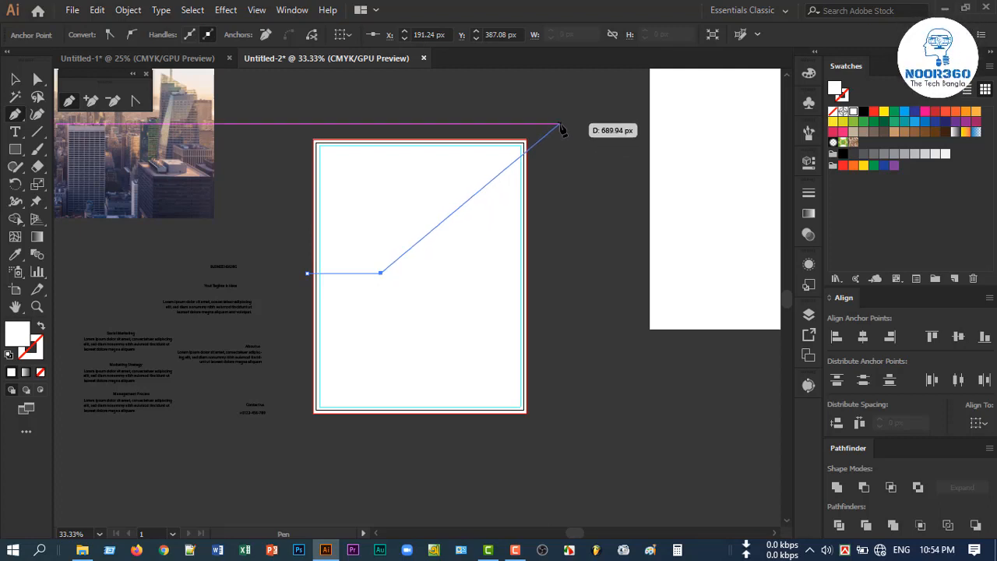
{"action": "left_click", "coordinate": [291, 115]}
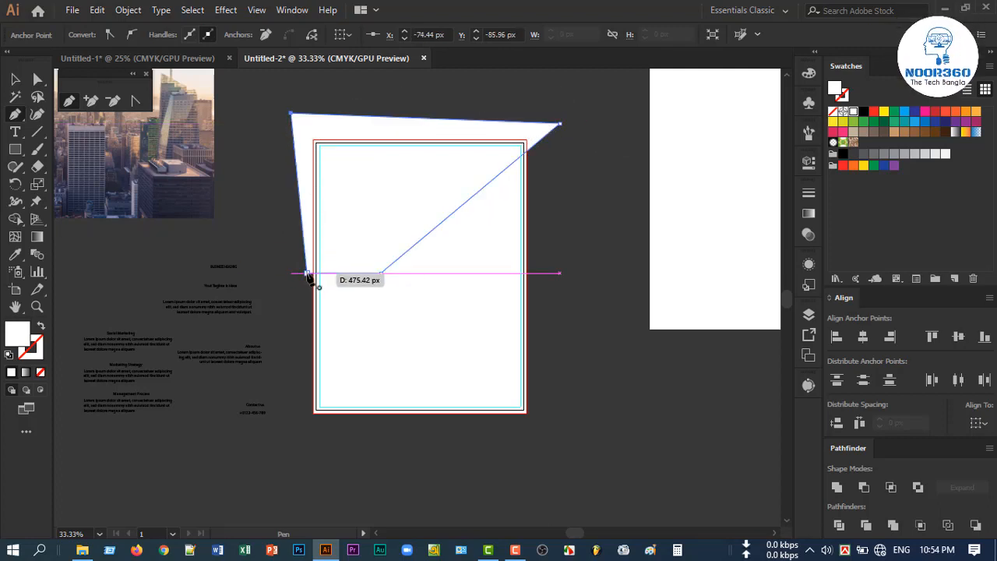
{"action": "left_click", "coordinate": [309, 273]}
Fill the new four-point shape with the medium blue swatch and deselect it.
{"action": "left_click", "coordinate": [17, 78]}
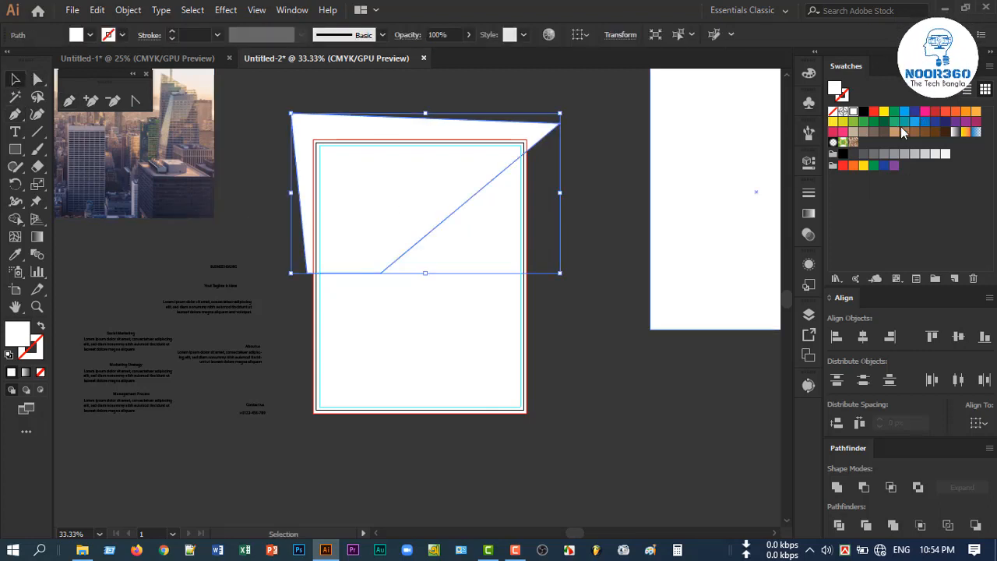
{"action": "left_click", "coordinate": [924, 122]}
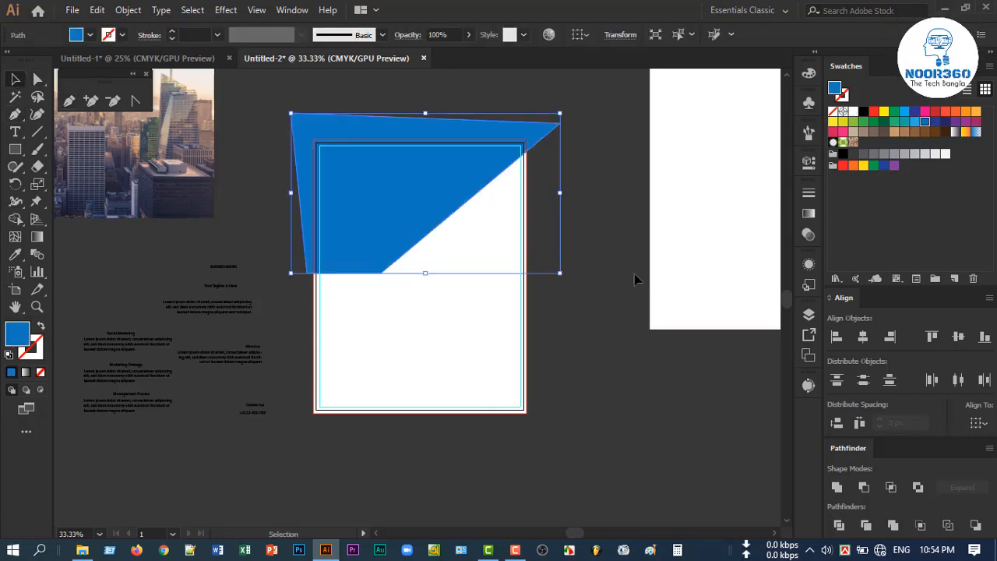
{"action": "left_click", "coordinate": [557, 289]}
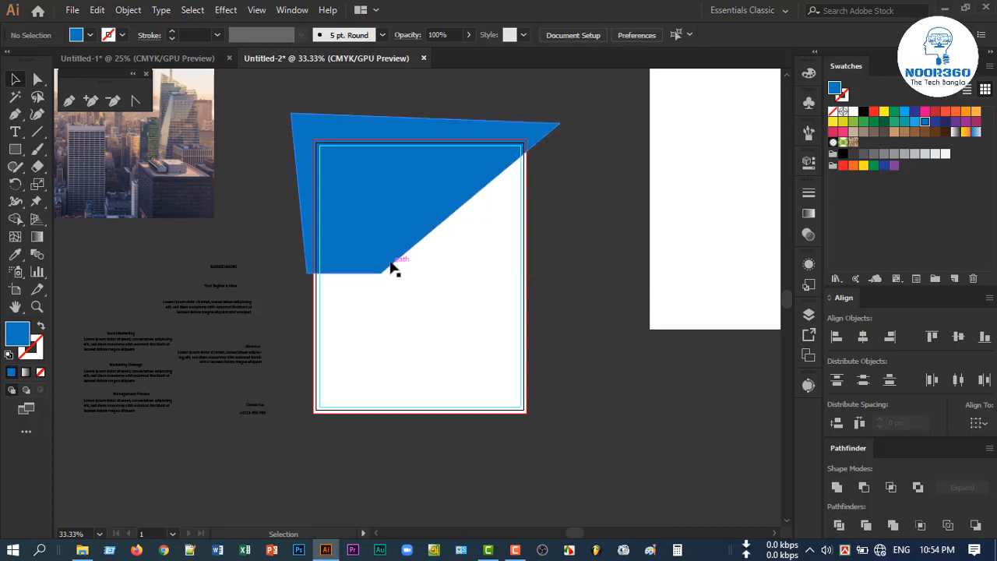
{"action": "scroll", "coordinate": [390, 262], "scroll_direction": "up", "scroll_amount": 1}
{"action": "scroll", "coordinate": [384, 258], "scroll_direction": "up", "scroll_amount": 1}
{"action": "scroll", "coordinate": [384, 258], "scroll_direction": "down", "scroll_amount": 1}
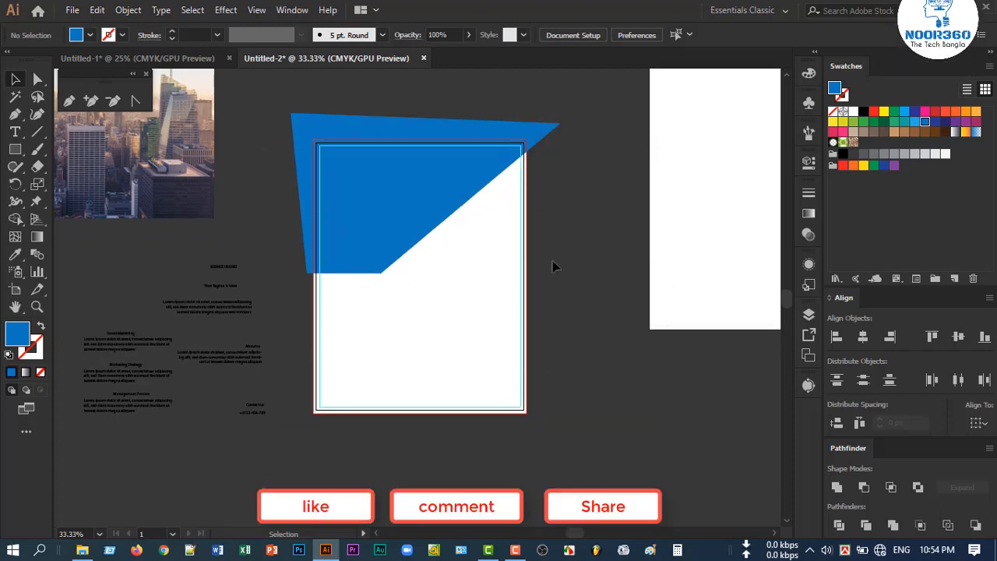
{"action": "left_click", "coordinate": [383, 223]}
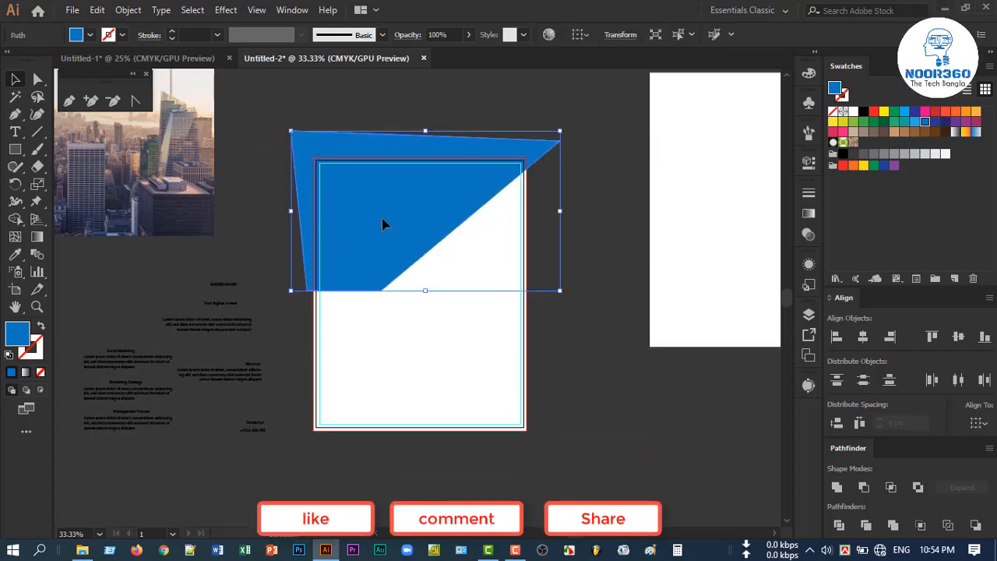
{"action": "left_click", "coordinate": [548, 393]}
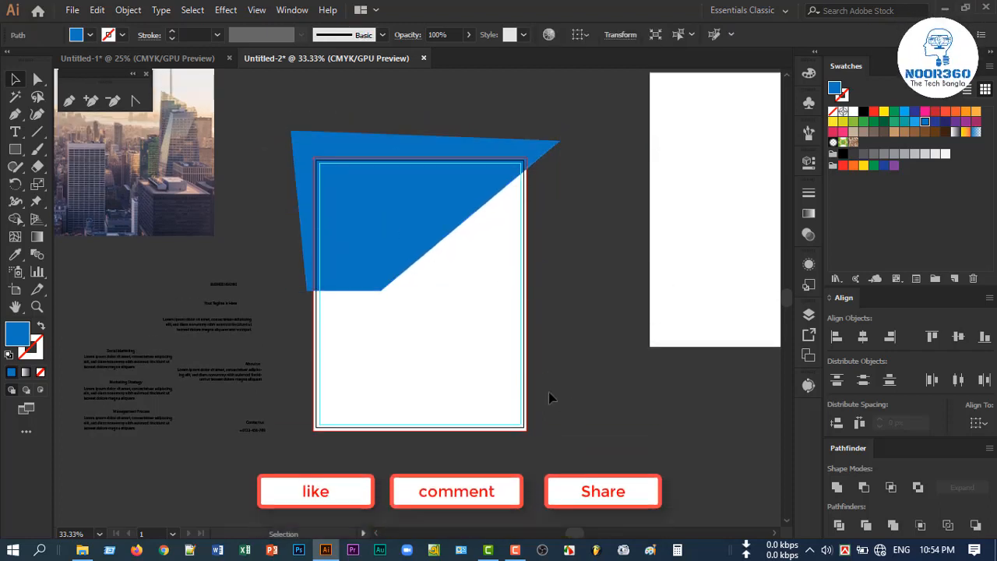
{"action": "left_click", "coordinate": [465, 352]}
{"action": "left_click", "coordinate": [598, 394]}
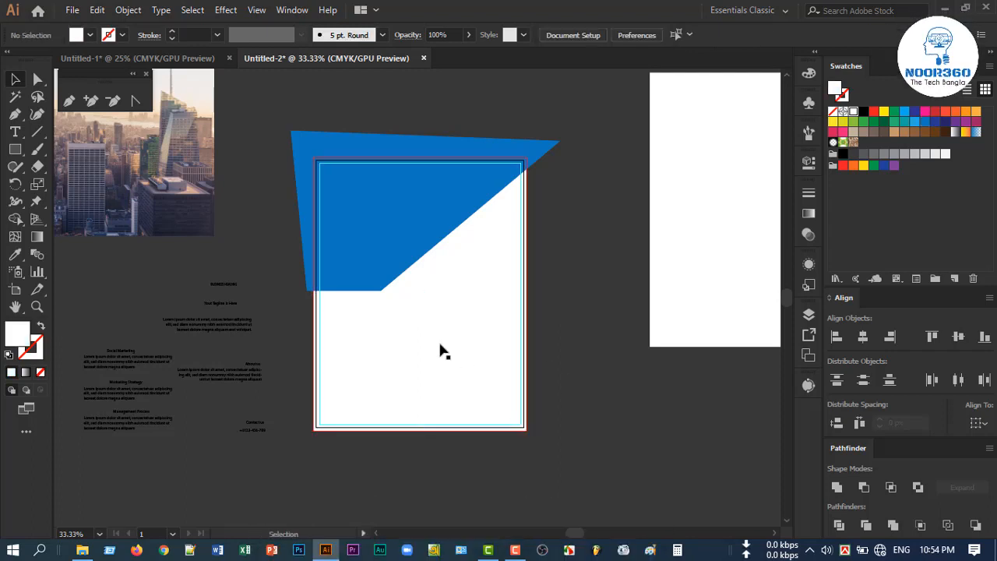
Trim away the parts of the blue shape that overhang the page rectangle with the Shape Builder tool.
{"action": "left_click", "coordinate": [440, 345]}
{"action": "left_click", "coordinate": [394, 231], "text": "shift"}
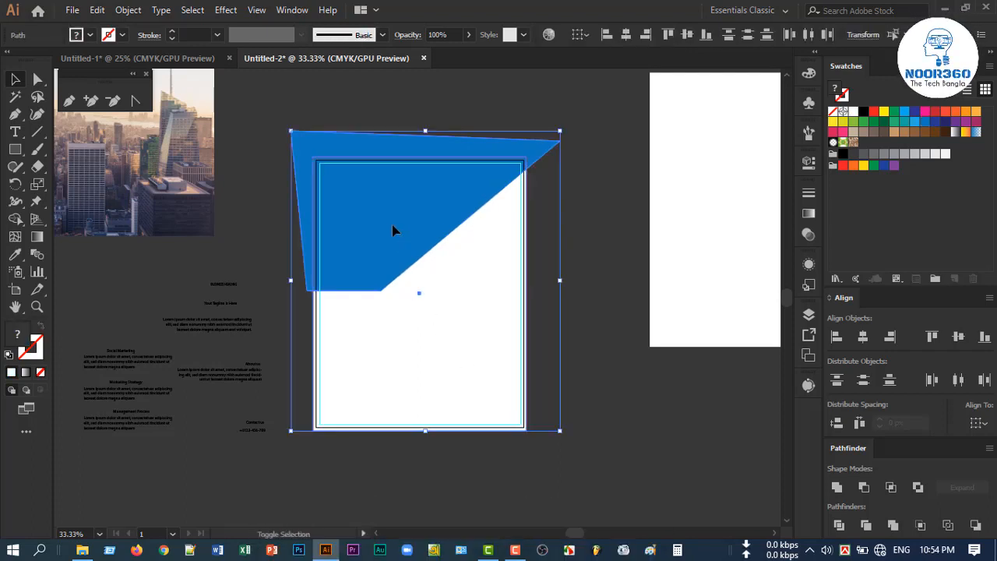
{"action": "left_click", "coordinate": [15, 219]}
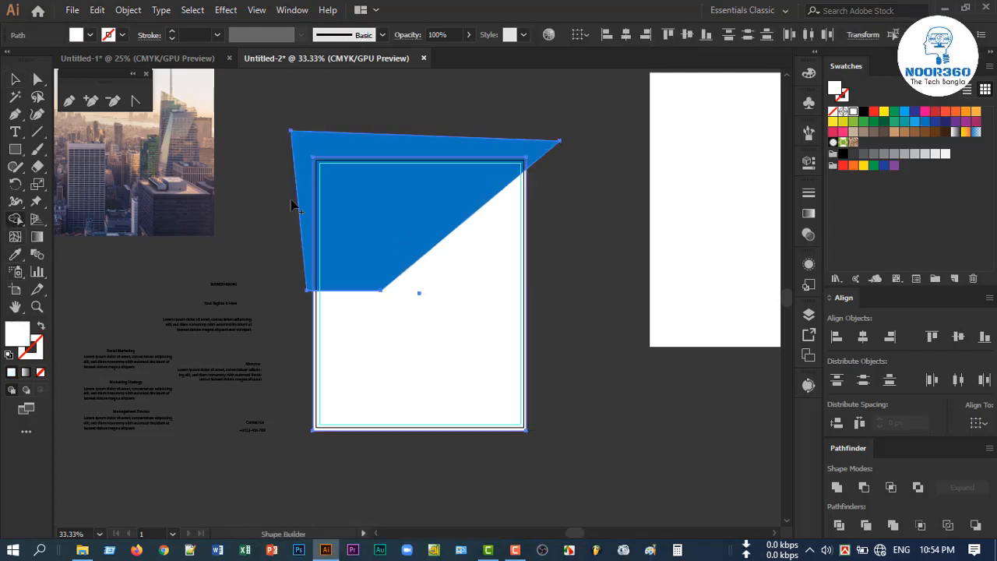
{"action": "left_click", "coordinate": [319, 150], "text": "alt"}
{"action": "key", "text": "v"}
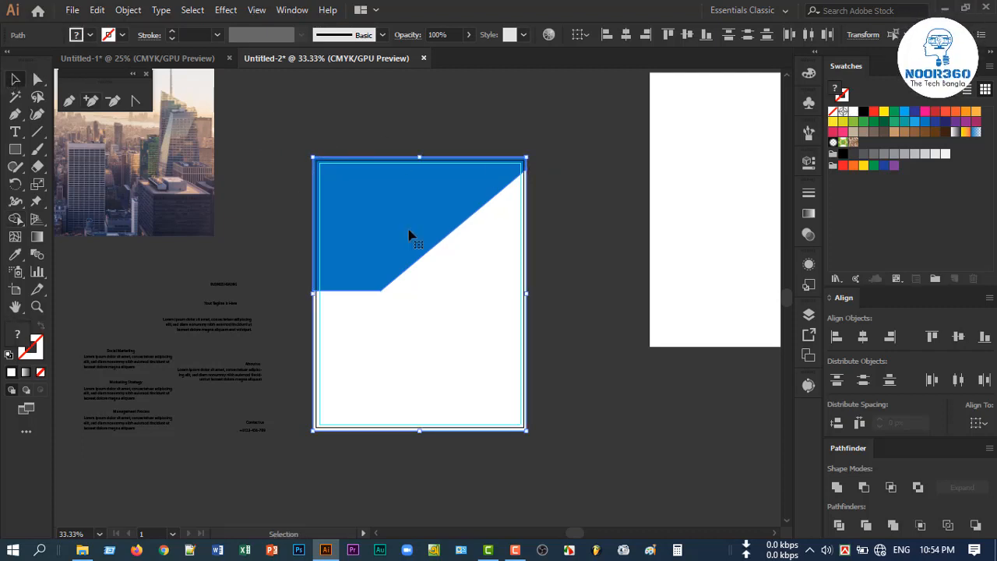
Select only the white page rectangle and lock it.
{"action": "left_click", "coordinate": [542, 356]}
{"action": "left_click", "coordinate": [467, 329]}
{"action": "key", "text": "a"}
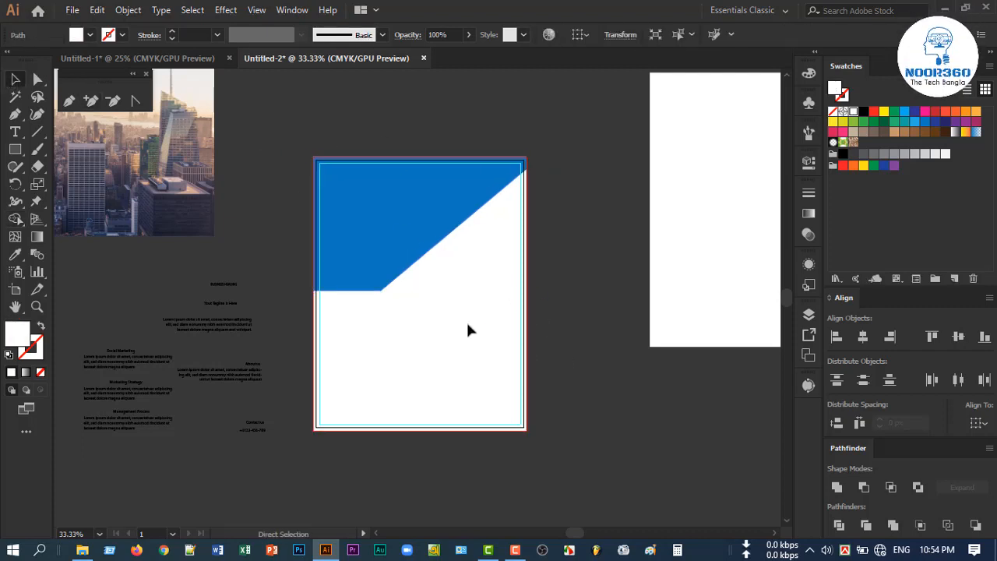
{"action": "key", "text": "ctrl+2"}
Duplicate the blue header shape slightly below itself and fill the copy with the lighter blue swatch.
{"action": "scroll", "coordinate": [391, 263], "scroll_direction": "up", "scroll_amount": 1}
{"action": "left_click", "coordinate": [385, 187]}
{"action": "left_click_drag", "start_coordinate": [385, 183], "coordinate": [387, 199]}
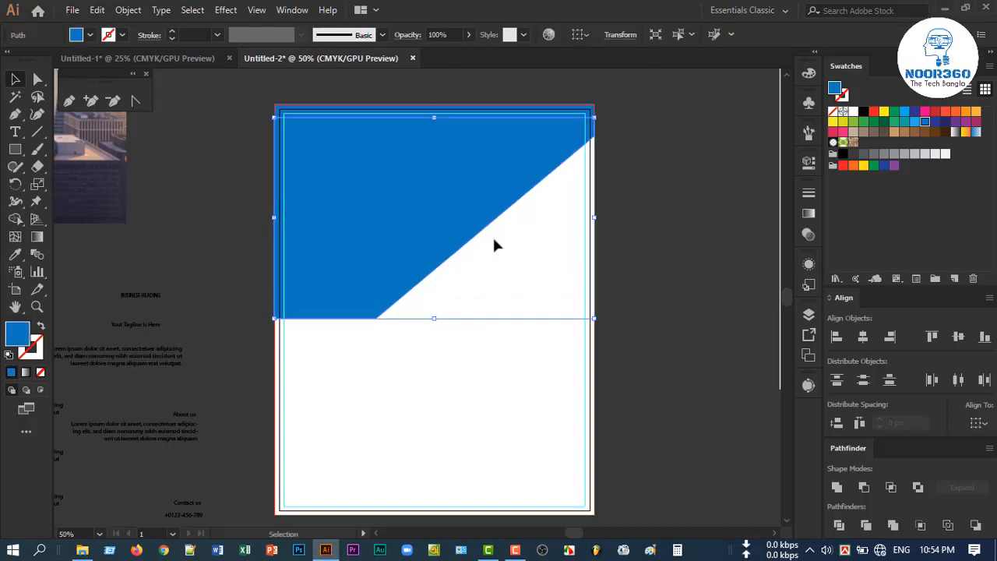
{"action": "left_click", "coordinate": [915, 121]}
{"action": "left_click", "coordinate": [685, 215]}
Duplicate the light blue shape slightly further down and fill this second copy with the medium blue swatch.
{"action": "left_click_drag", "start_coordinate": [423, 174], "coordinate": [426, 189]}
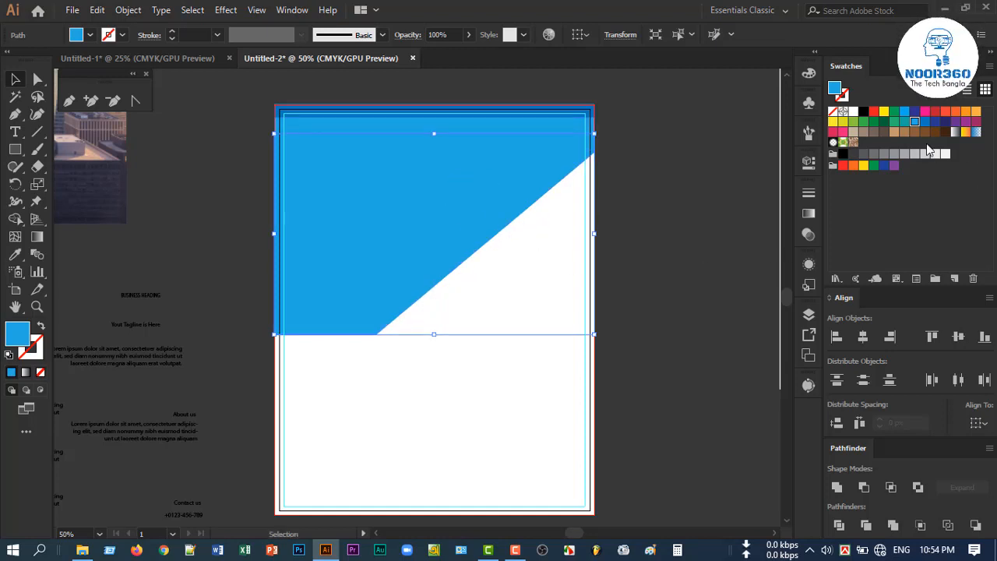
{"action": "left_click", "coordinate": [925, 121]}
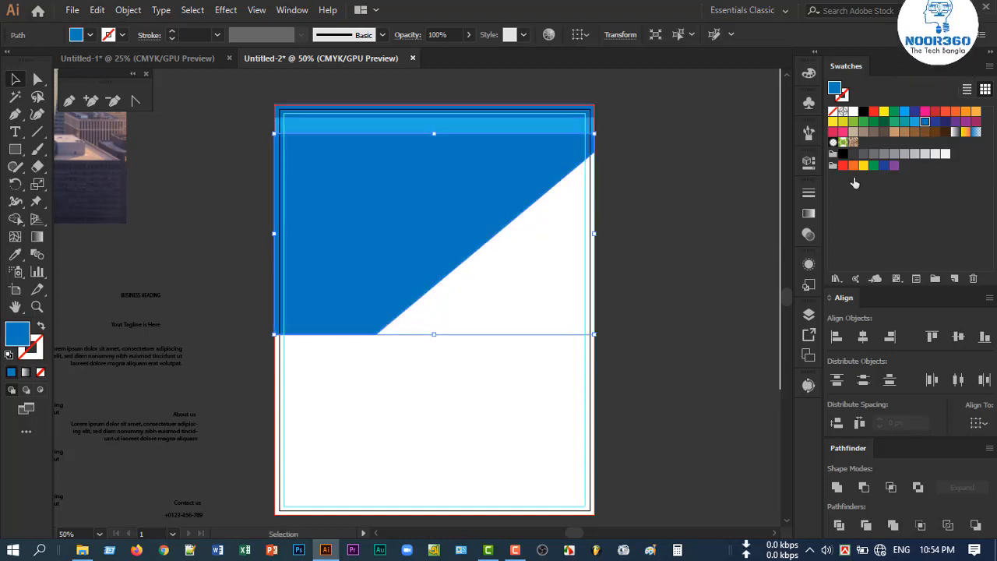
{"action": "left_click", "coordinate": [672, 238]}
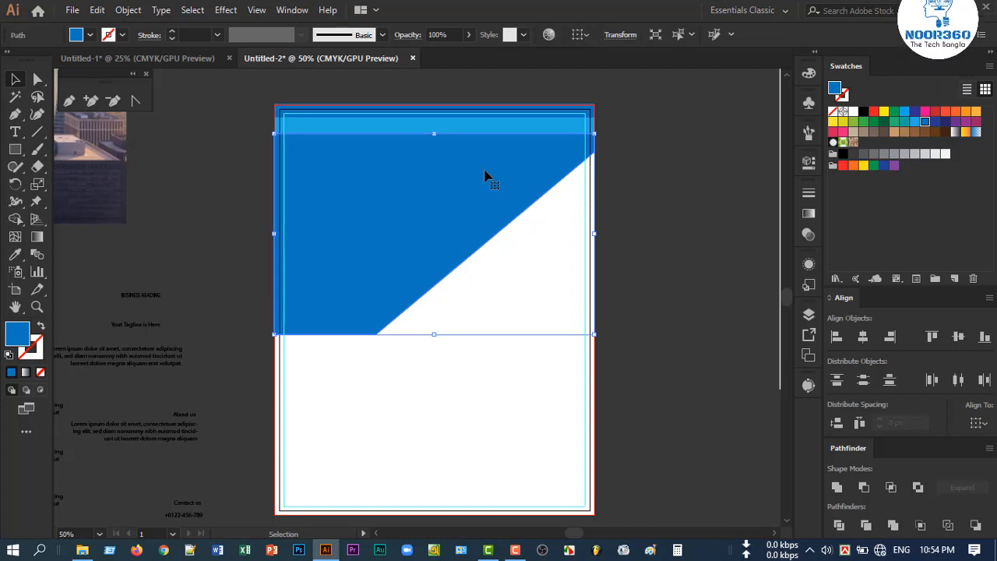
Send the lowest blue copy and the light blue copy backward so they form stripes beneath the original header shape.
{"action": "key", "text": "ctrl+["}
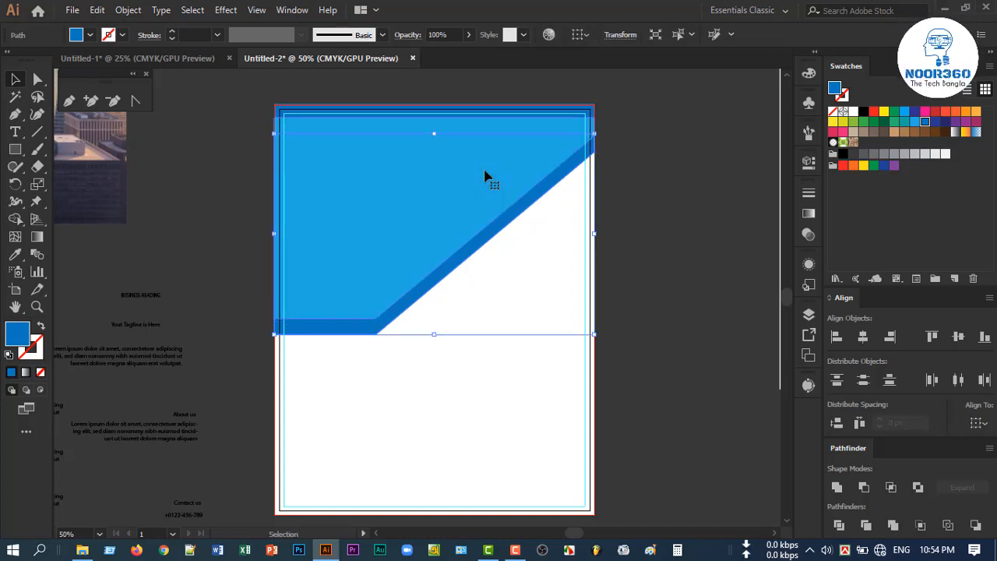
{"action": "left_click", "coordinate": [480, 147]}
{"action": "key", "text": "ctrl+["}
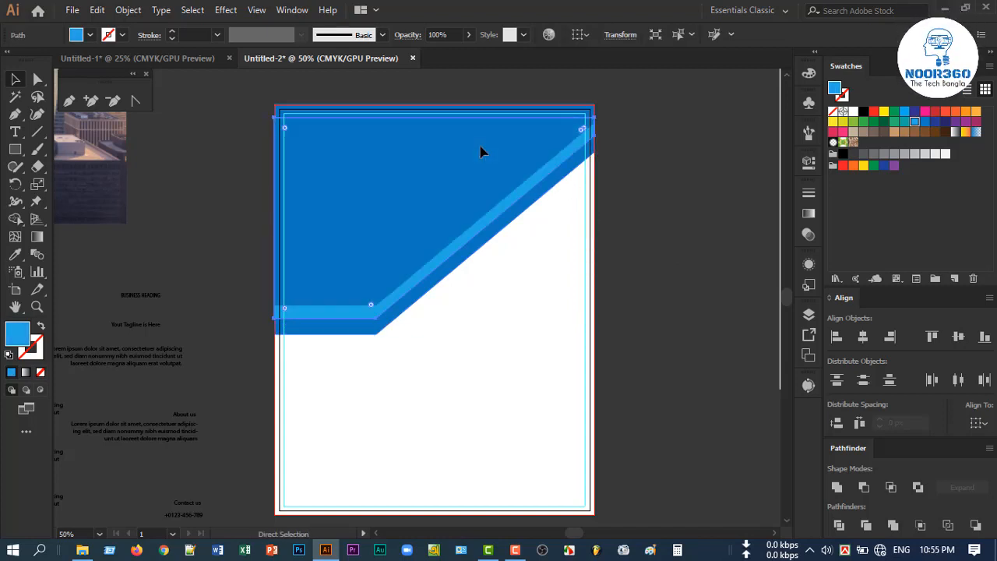
{"action": "left_click", "coordinate": [629, 228]}
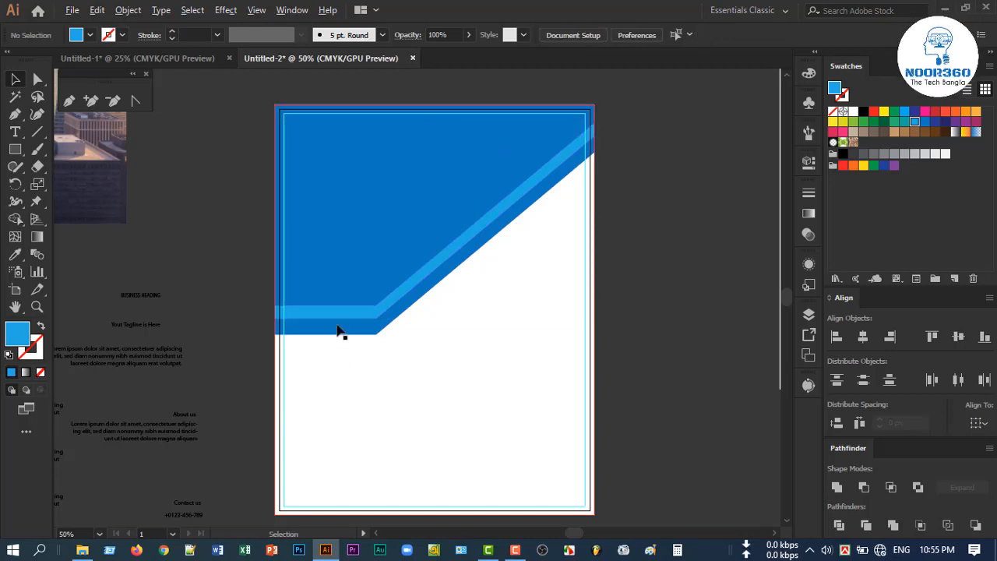
Copy the top blue header shape onto the spare white rectangle beside the page.
{"action": "scroll", "coordinate": [338, 330], "scroll_direction": "up", "scroll_amount": 3}
{"action": "scroll", "coordinate": [446, 351], "scroll_direction": "down", "scroll_amount": 2}
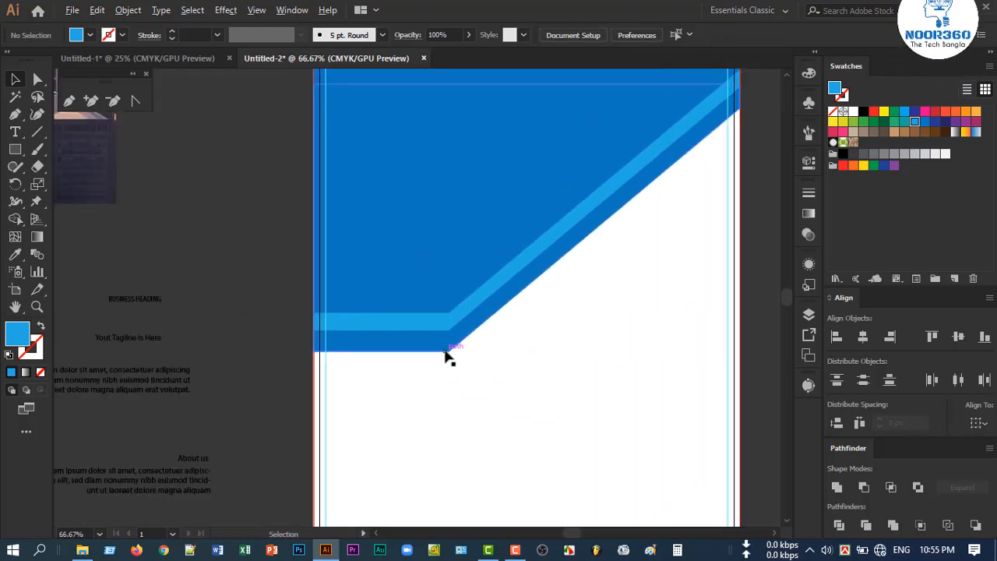
{"action": "left_click_drag", "start_coordinate": [554, 387], "coordinate": [442, 382]}
{"action": "scroll", "coordinate": [463, 369], "scroll_direction": "down", "scroll_amount": 1}
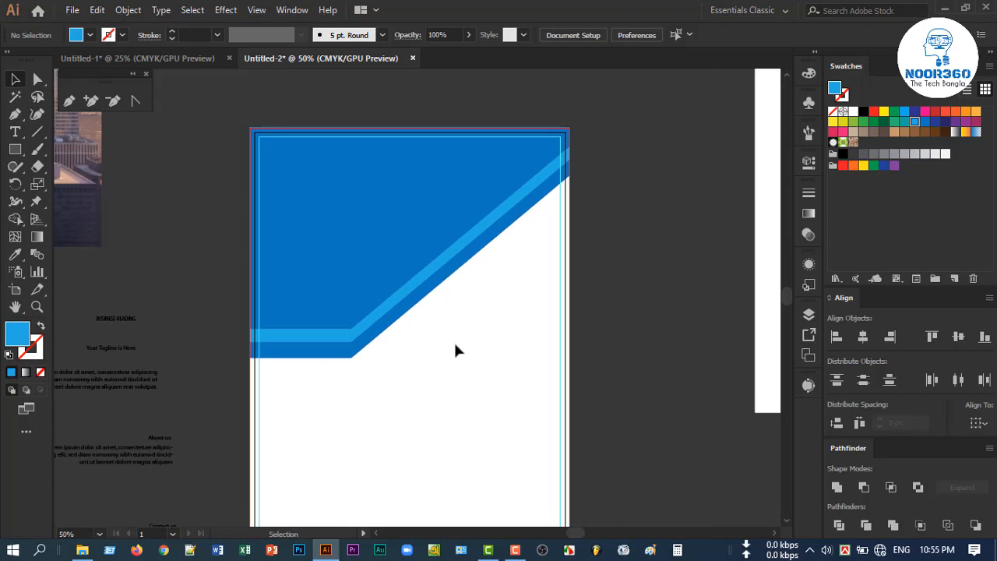
{"action": "scroll", "coordinate": [457, 350], "scroll_direction": "down", "scroll_amount": 2}
{"action": "left_click", "coordinate": [446, 298]}
{"action": "left_click_drag", "start_coordinate": [445, 297], "coordinate": [653, 332]}
{"action": "left_click", "coordinate": [528, 364]}
{"action": "scroll", "coordinate": [462, 352], "scroll_direction": "up", "scroll_amount": 2}
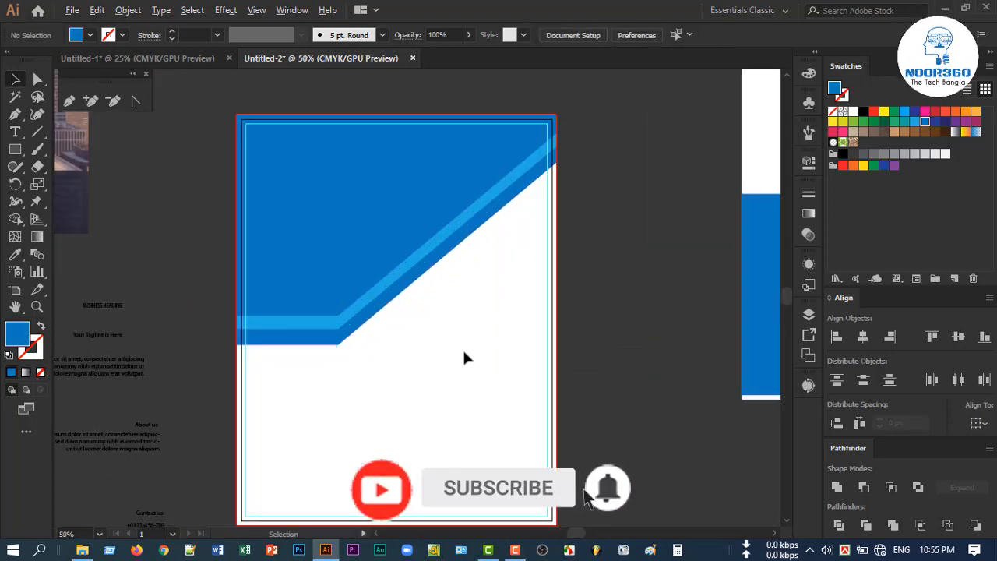
{"action": "scroll", "coordinate": [441, 381], "scroll_direction": "down", "scroll_amount": 1}
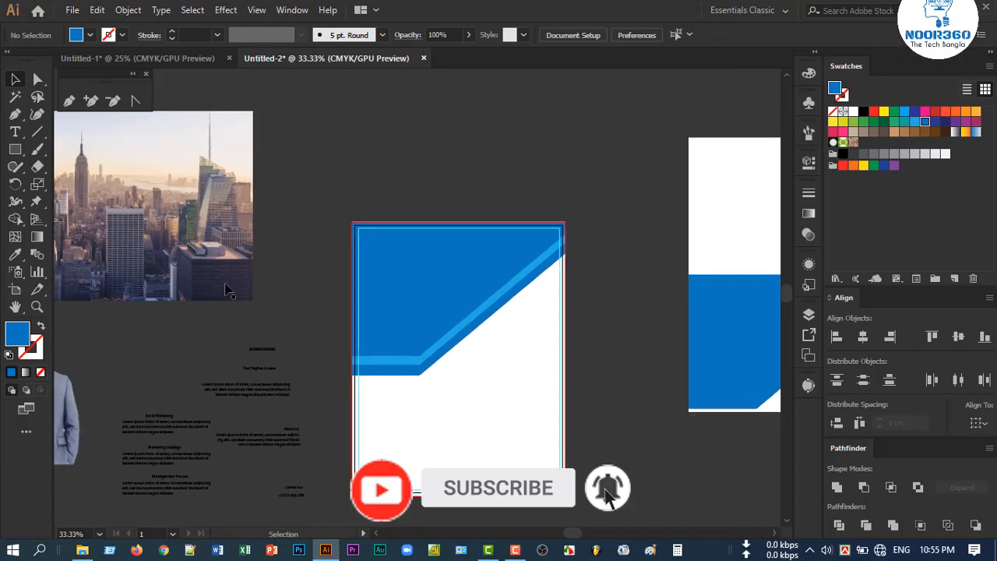
Move the city photo and the businessman cutout image onto the upper part of the page.
{"action": "scroll", "coordinate": [198, 257], "scroll_direction": "down", "scroll_amount": 1}
{"action": "left_click_drag", "start_coordinate": [218, 263], "coordinate": [428, 313]}
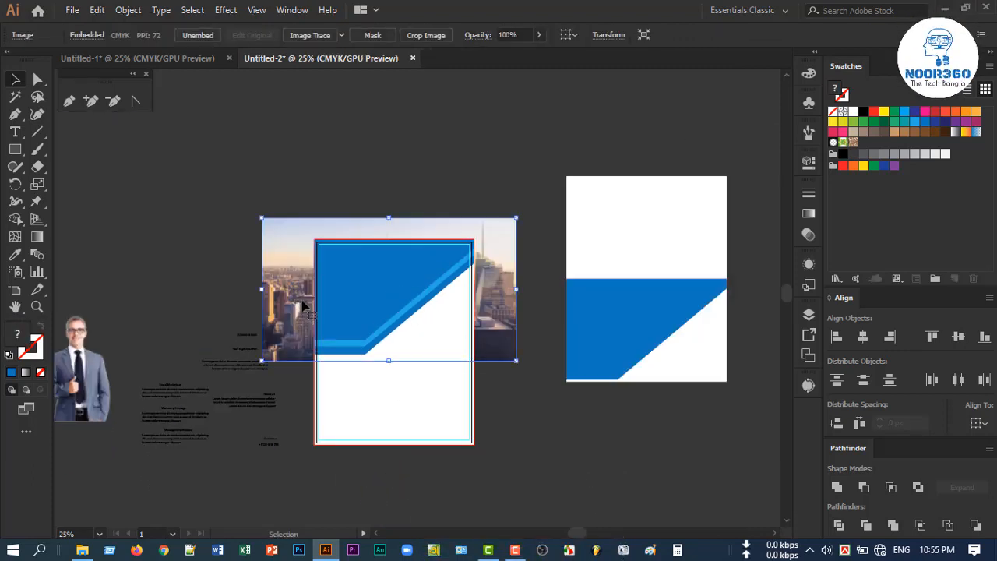
{"action": "left_click_drag", "start_coordinate": [92, 383], "coordinate": [377, 327]}
{"action": "scroll", "coordinate": [367, 336], "scroll_direction": "up", "scroll_amount": 1}
{"action": "scroll", "coordinate": [367, 341], "scroll_direction": "up", "scroll_amount": 1}
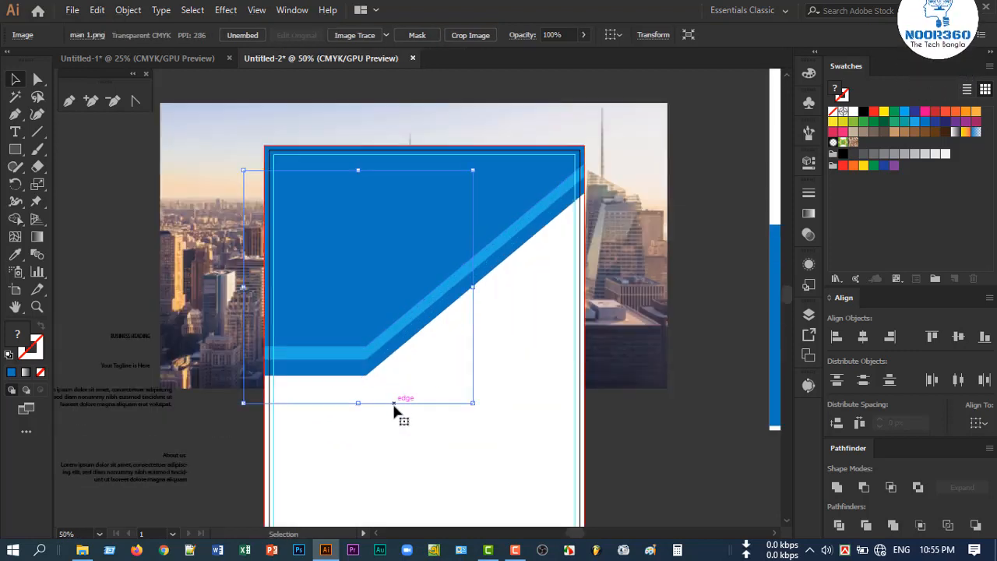
Bring the businessman image to the front of the stacking order and deselect it.
{"action": "right_click", "coordinate": [440, 406]}
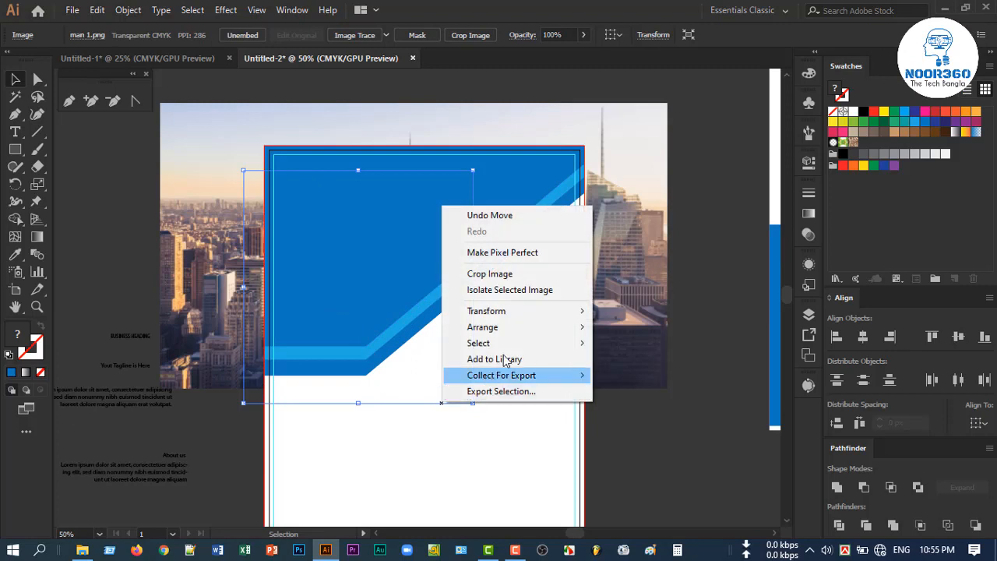
{"action": "mouse_move", "coordinate": [552, 327]}
{"action": "left_click", "coordinate": [615, 328]}
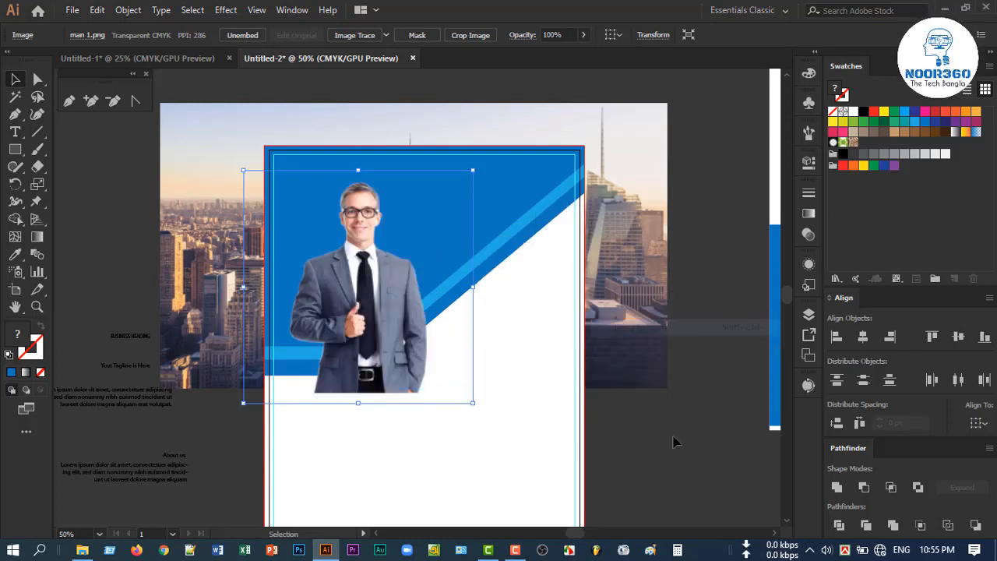
{"action": "left_click", "coordinate": [675, 439]}
Shift the businessman image slightly up and left so its lower edge meets the bottom of the blue header stripes.
{"action": "left_click", "coordinate": [371, 362]}
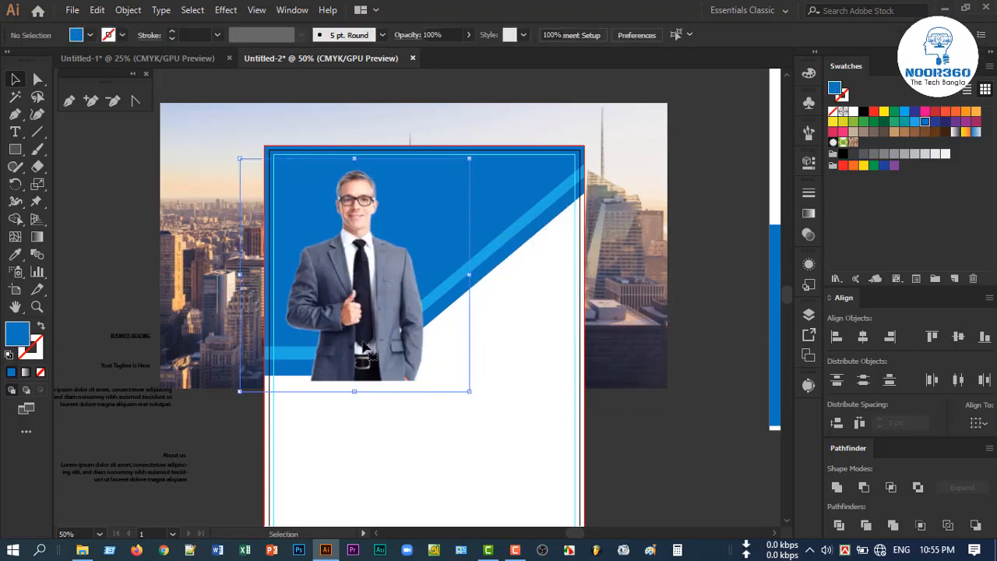
{"action": "scroll", "coordinate": [373, 327], "scroll_direction": "up", "scroll_amount": 1}
{"action": "left_click_drag", "start_coordinate": [373, 319], "coordinate": [355, 300]}
{"action": "scroll", "coordinate": [349, 285], "scroll_direction": "up", "scroll_amount": 1}
{"action": "left_click", "coordinate": [177, 500]}
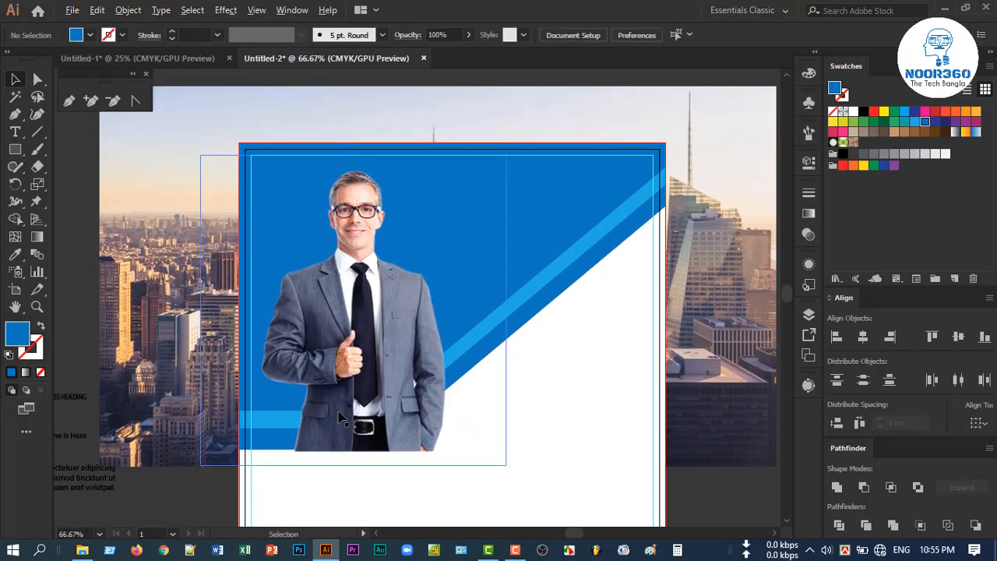
{"action": "scroll", "coordinate": [338, 415], "scroll_direction": "down", "scroll_amount": 2}
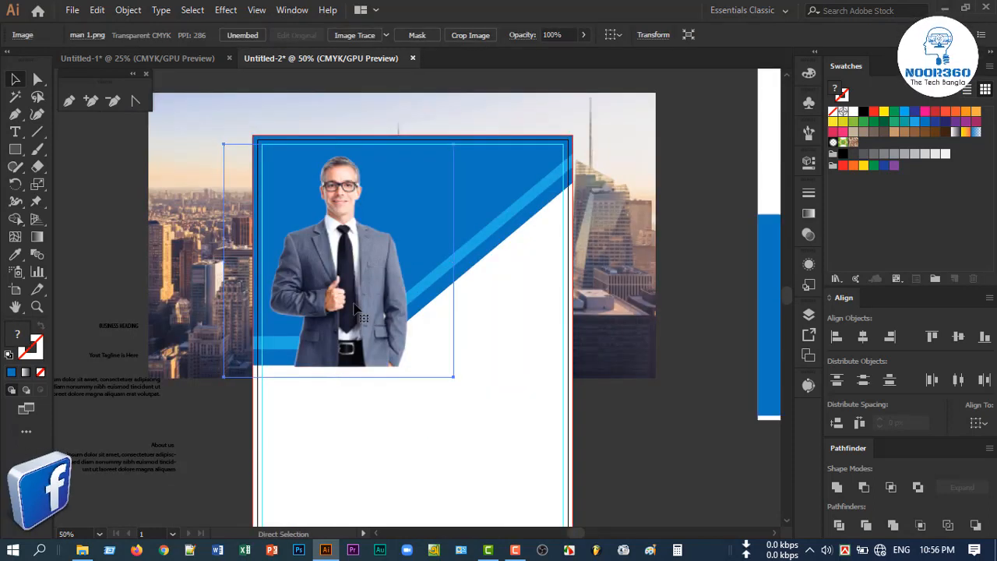
Send the businessman image behind the blue header shape and clip it together with the city photo into that shape using a clipping mask.
{"action": "key", "text": "ctrl+bracketleft"}
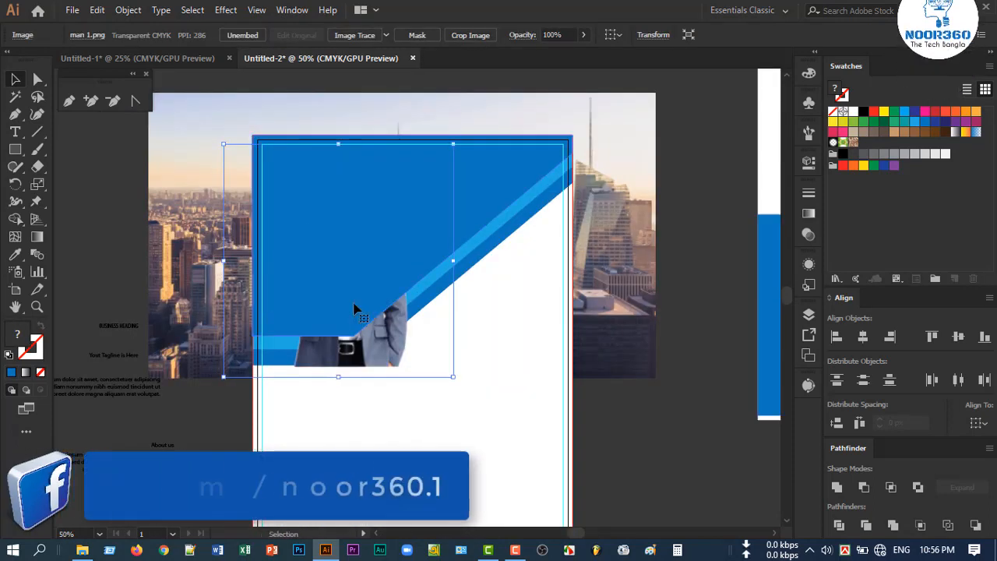
{"action": "left_click", "coordinate": [586, 264], "text": "shift"}
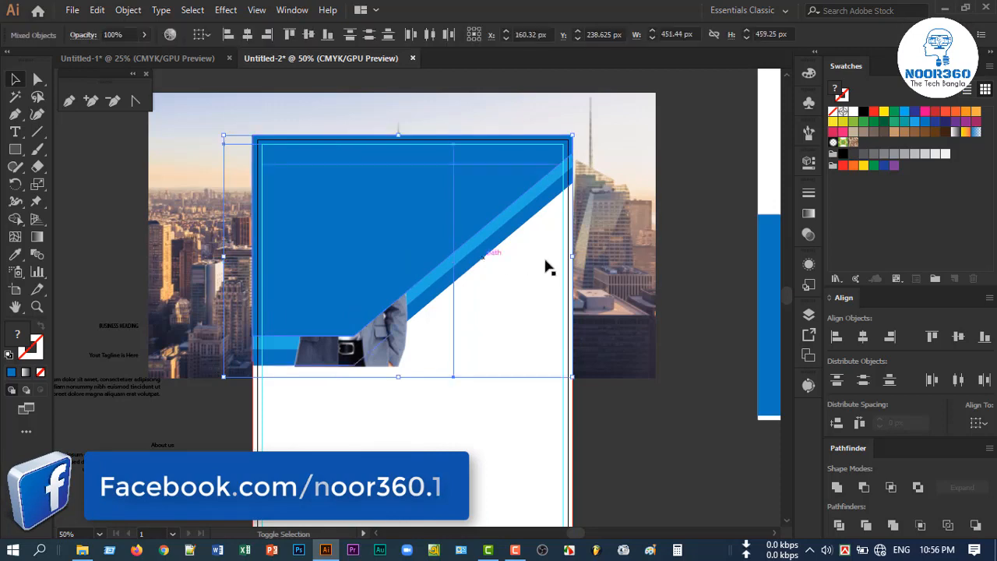
{"action": "right_click", "coordinate": [349, 224]}
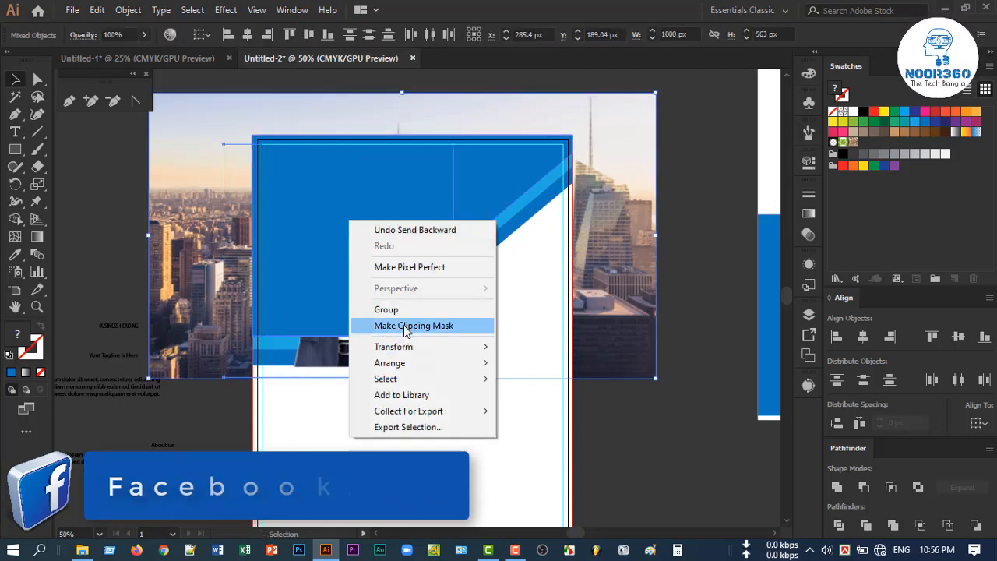
{"action": "left_click", "coordinate": [405, 326]}
{"action": "left_click", "coordinate": [659, 393]}
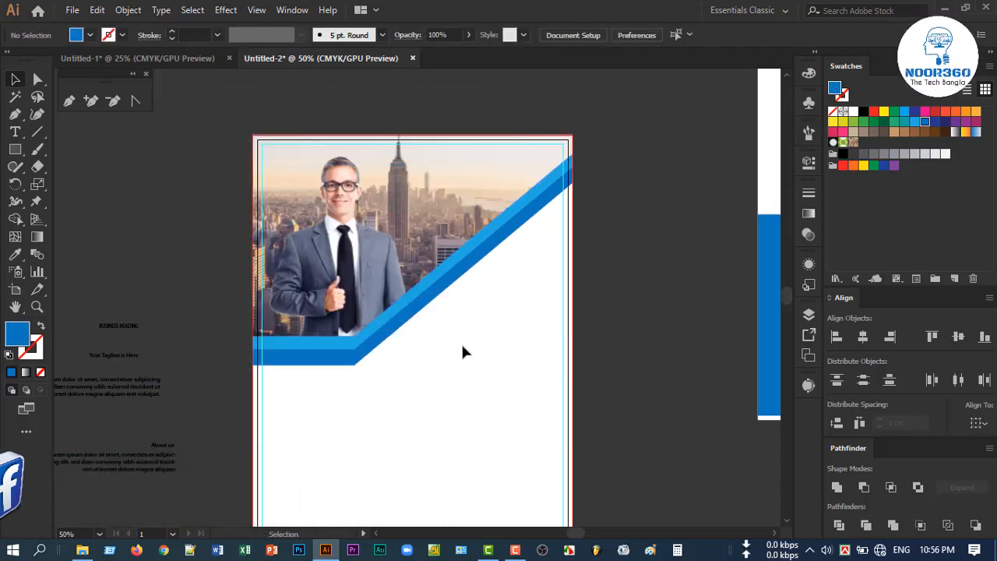
Apply a Multiply drop shadow to the light blue header stripe with 75% opacity, 0 px offsets and 5 px blur.
{"action": "scroll", "coordinate": [426, 378], "scroll_direction": "up", "scroll_amount": 1}
{"action": "scroll", "coordinate": [425, 379], "scroll_direction": "up", "scroll_amount": 2}
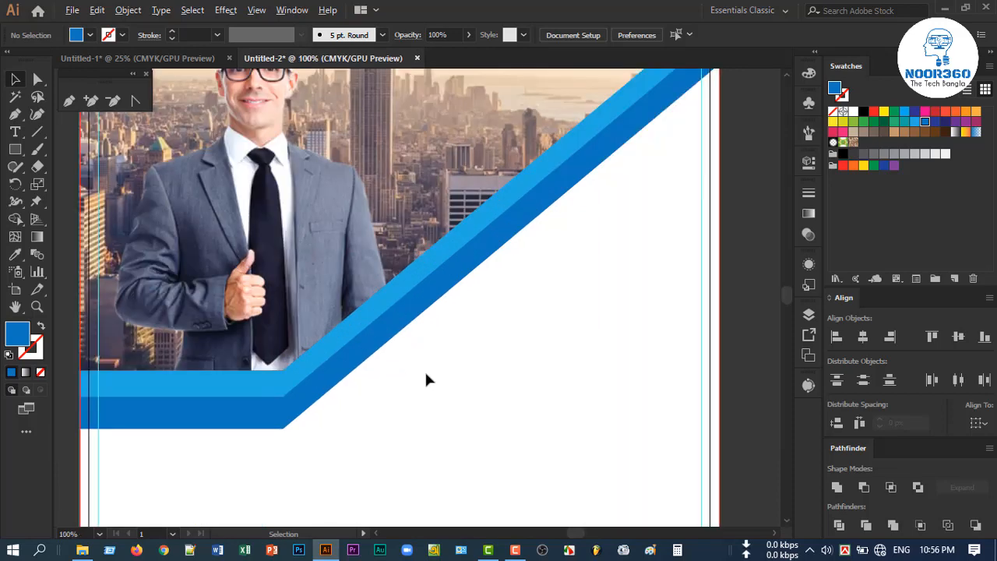
{"action": "left_click", "coordinate": [383, 340]}
{"action": "left_click", "coordinate": [739, 397]}
{"action": "left_click", "coordinate": [407, 283]}
{"action": "left_click", "coordinate": [226, 10]}
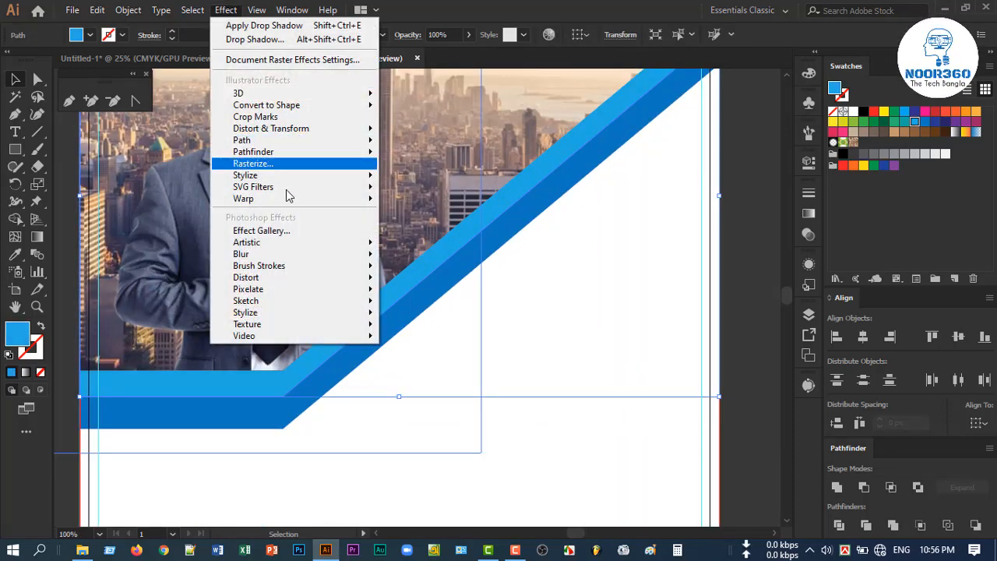
{"action": "mouse_move", "coordinate": [379, 182]}
{"action": "left_click", "coordinate": [421, 177]}
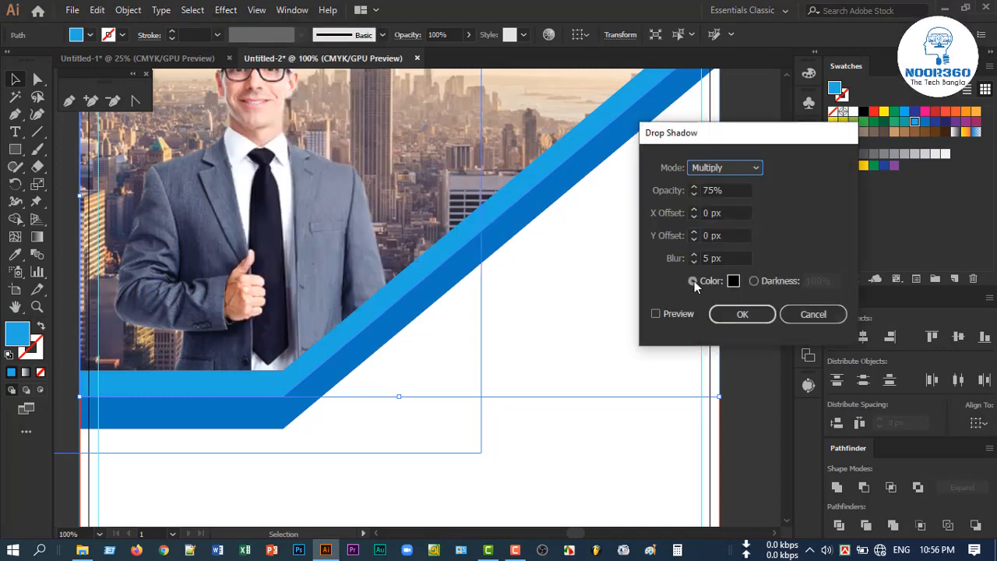
{"action": "left_click", "coordinate": [719, 314]}
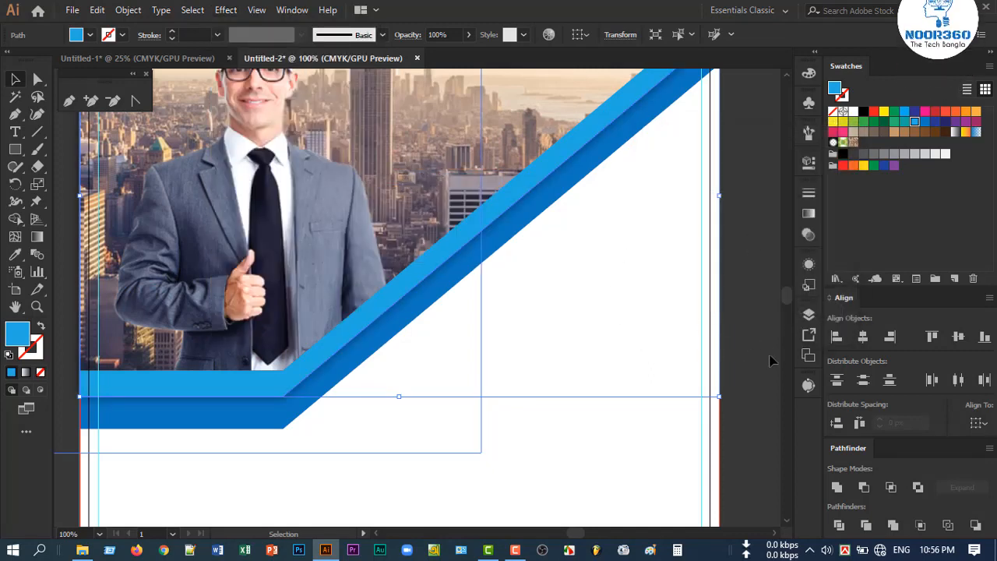
{"action": "left_click", "coordinate": [652, 342]}
Give the darker blue header stripe a Multiply drop shadow with 75% opacity, 0 px offsets and 5 px blur.
{"action": "left_click", "coordinate": [409, 319]}
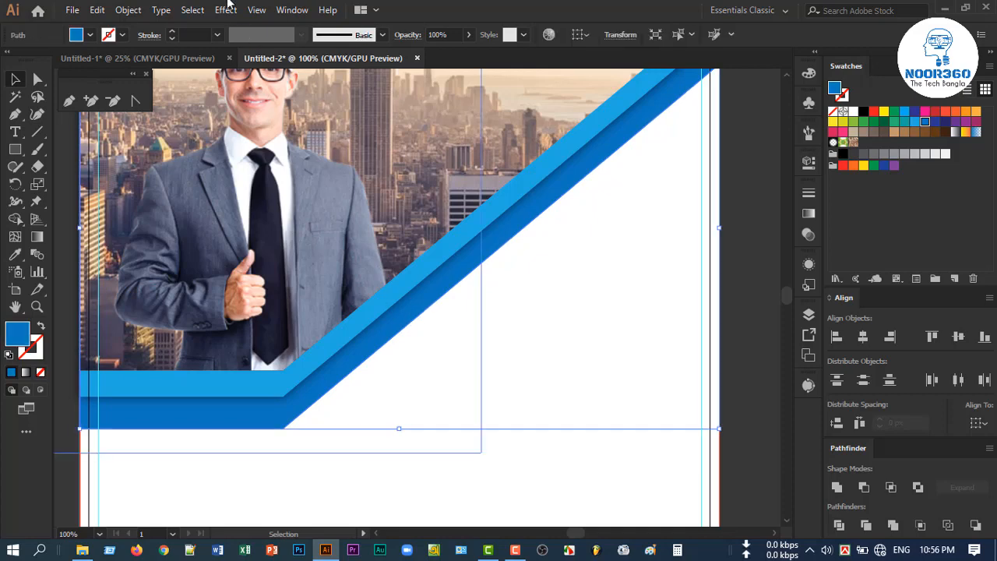
{"action": "left_click", "coordinate": [225, 10]}
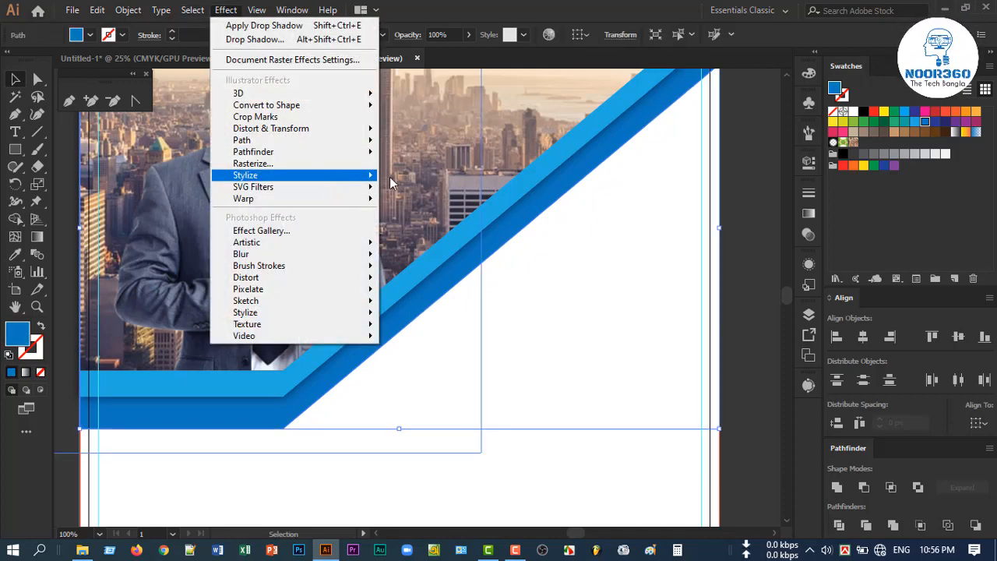
{"action": "mouse_move", "coordinate": [358, 177]}
{"action": "left_click", "coordinate": [403, 181]}
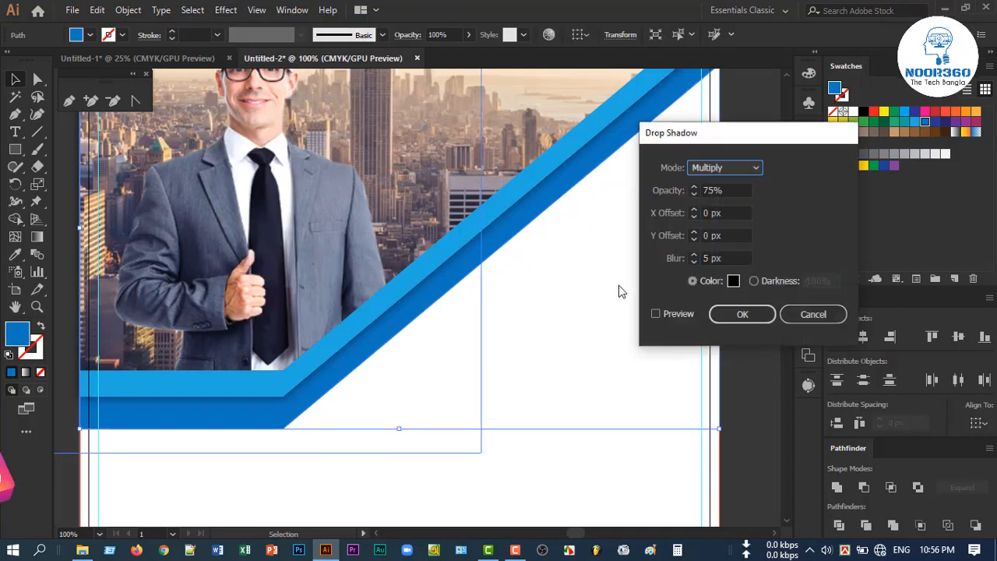
{"action": "left_click", "coordinate": [721, 318]}
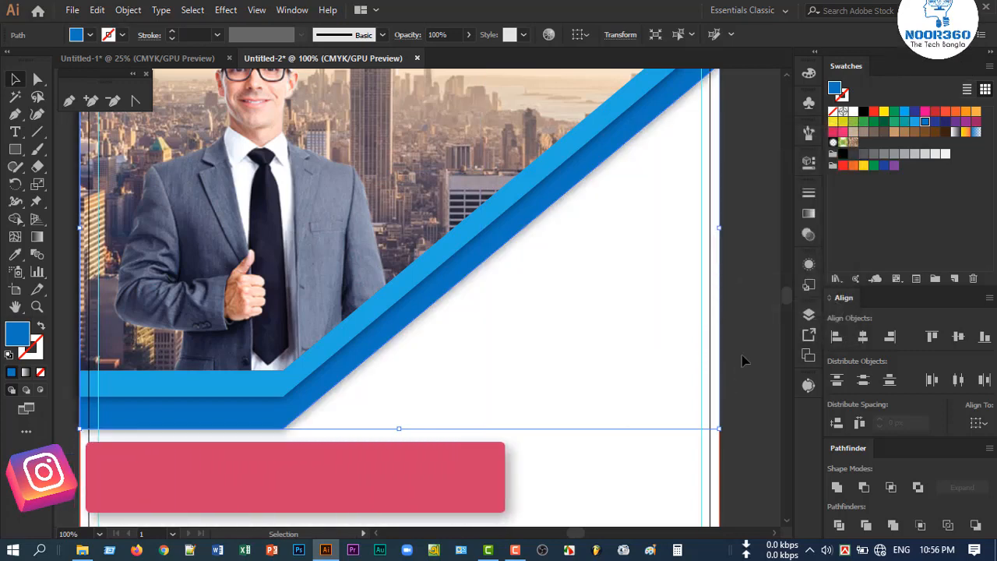
{"action": "left_click", "coordinate": [750, 322]}
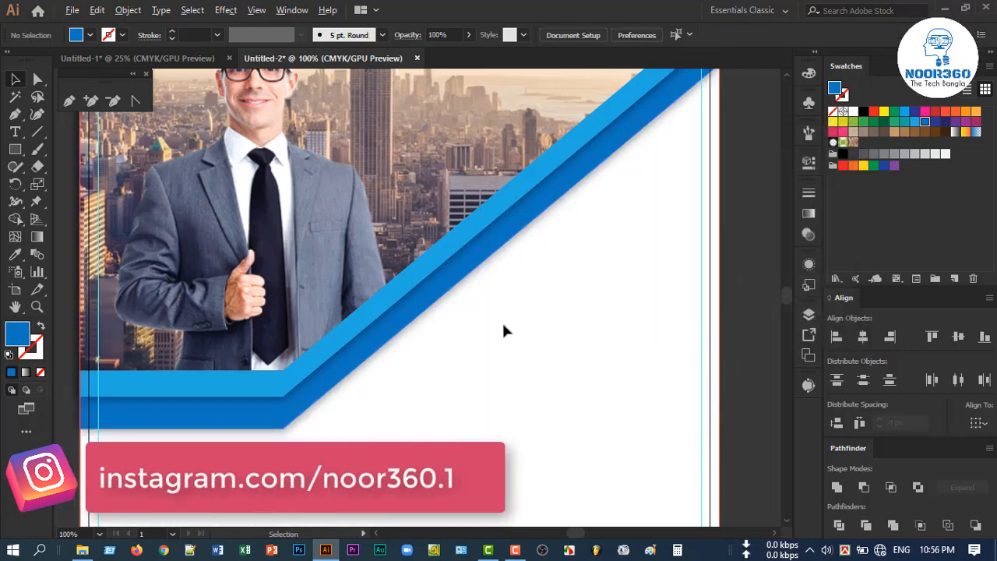
Draw a blue triangle about 380 px wide and 560 px high with the Pen tool, from the page's right edge pointing toward the businessman.
{"action": "scroll", "coordinate": [502, 323], "scroll_direction": "down", "scroll_amount": 6}
{"action": "scroll", "coordinate": [515, 323], "scroll_direction": "up", "scroll_amount": 1}
{"action": "left_click_drag", "start_coordinate": [574, 377], "coordinate": [503, 377]}
{"action": "left_click", "coordinate": [68, 100]}
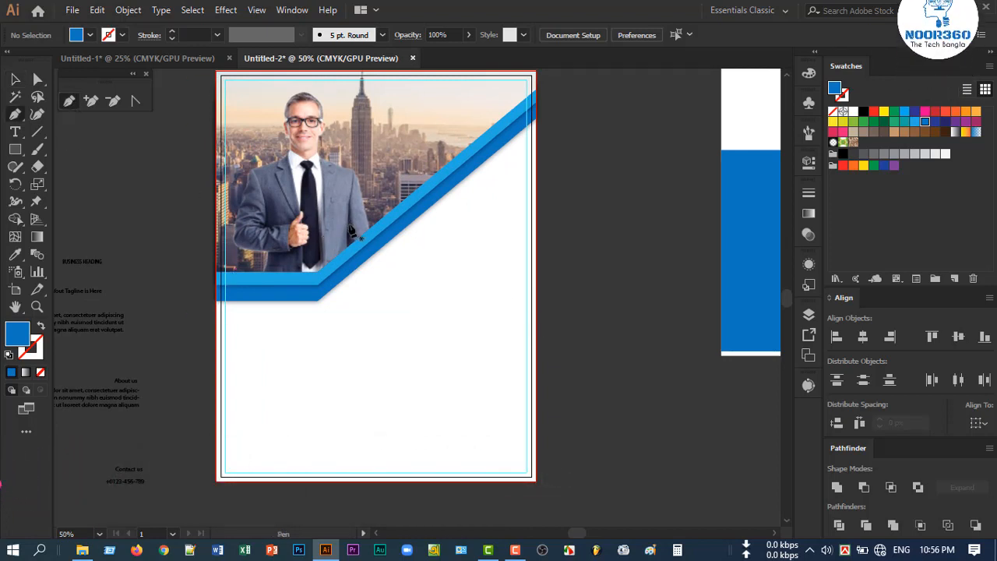
{"action": "left_click", "coordinate": [352, 229]}
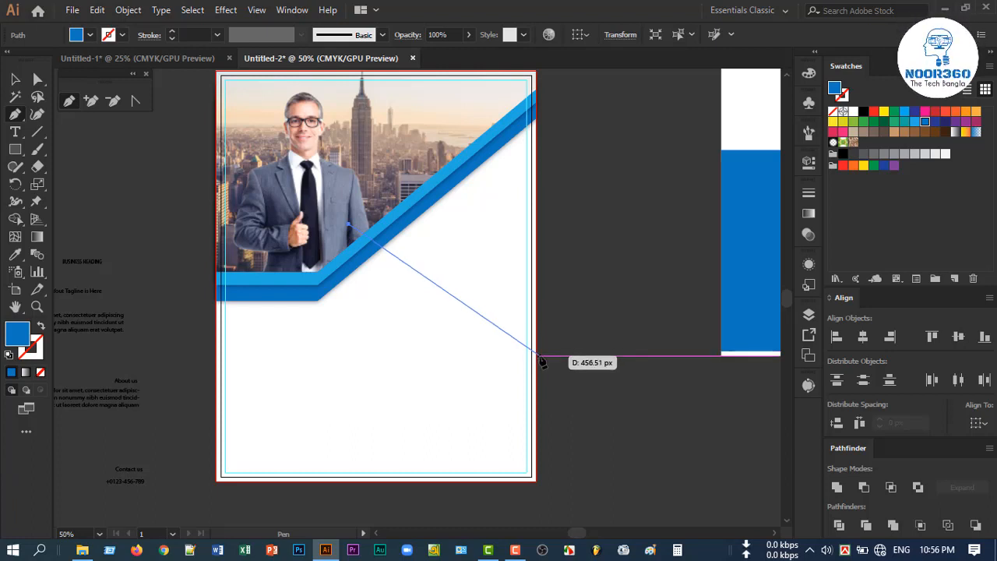
{"action": "left_click", "coordinate": [537, 355]}
{"action": "scroll", "coordinate": [563, 133], "scroll_direction": "up", "scroll_amount": 3}
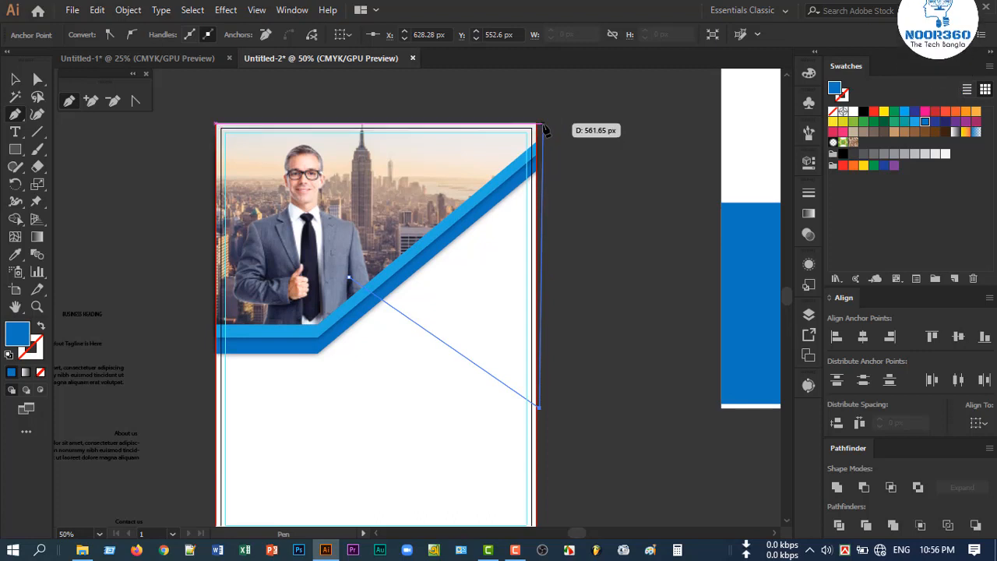
{"action": "left_click", "coordinate": [543, 124]}
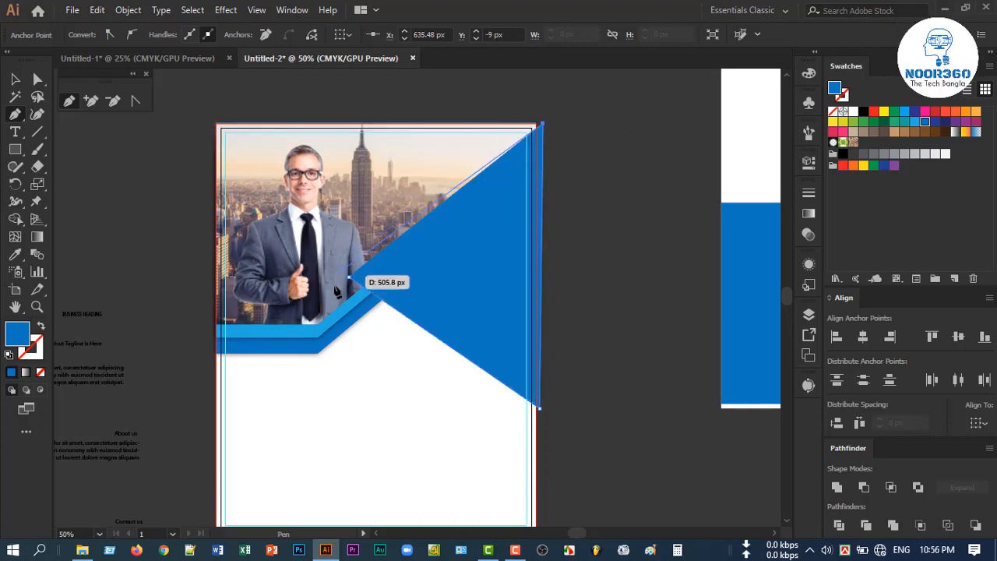
{"action": "left_click", "coordinate": [350, 278]}
{"action": "left_click", "coordinate": [15, 80]}
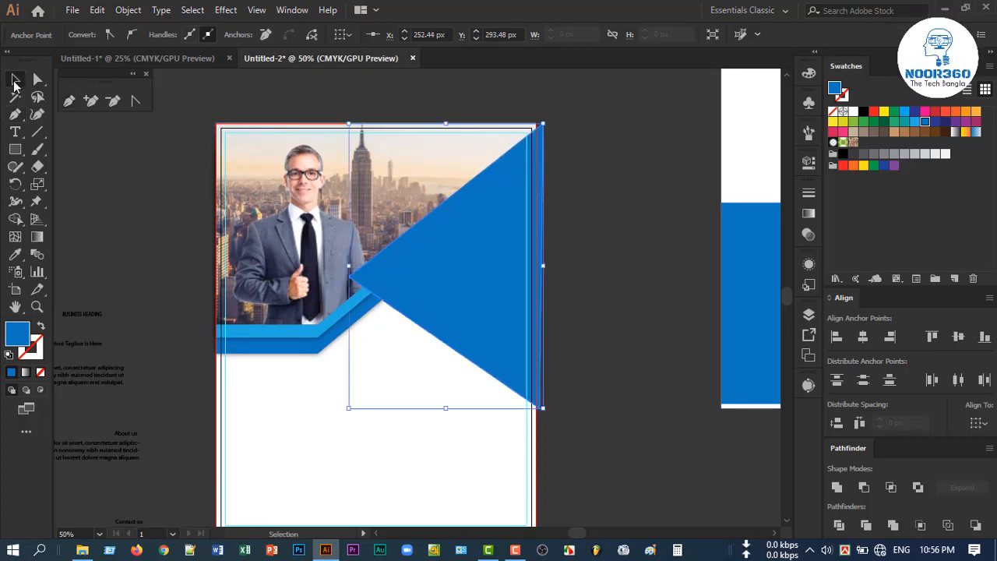
{"action": "left_click", "coordinate": [579, 241]}
Draw a small fold triangle with the Pen tool between the large triangle's tip and the light blue stripe, its upper edge about 34 px long.
{"action": "scroll", "coordinate": [419, 279], "scroll_direction": "up", "scroll_amount": 3}
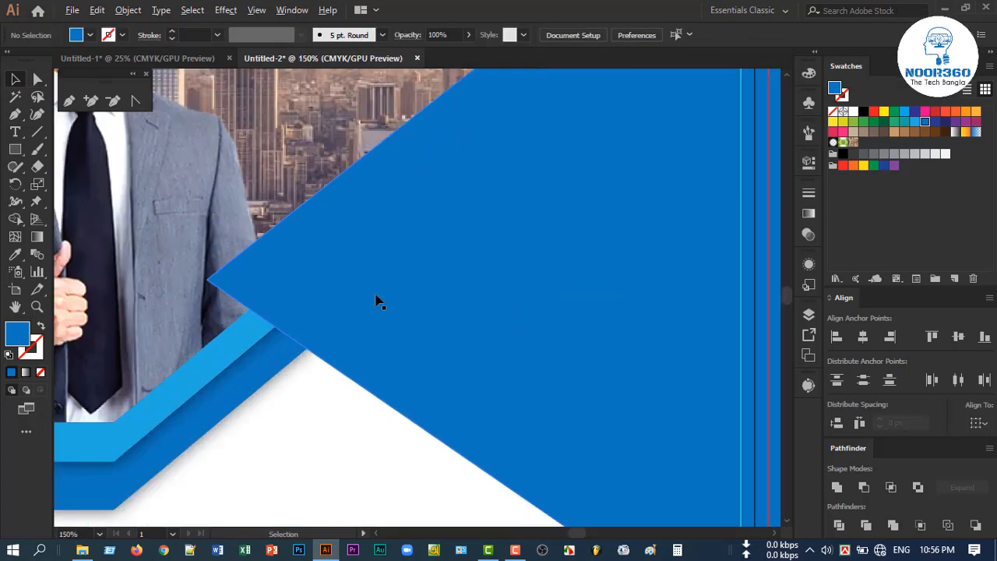
{"action": "scroll", "coordinate": [374, 296], "scroll_direction": "down", "scroll_amount": 3}
{"action": "scroll", "coordinate": [370, 300], "scroll_direction": "up", "scroll_amount": 3}
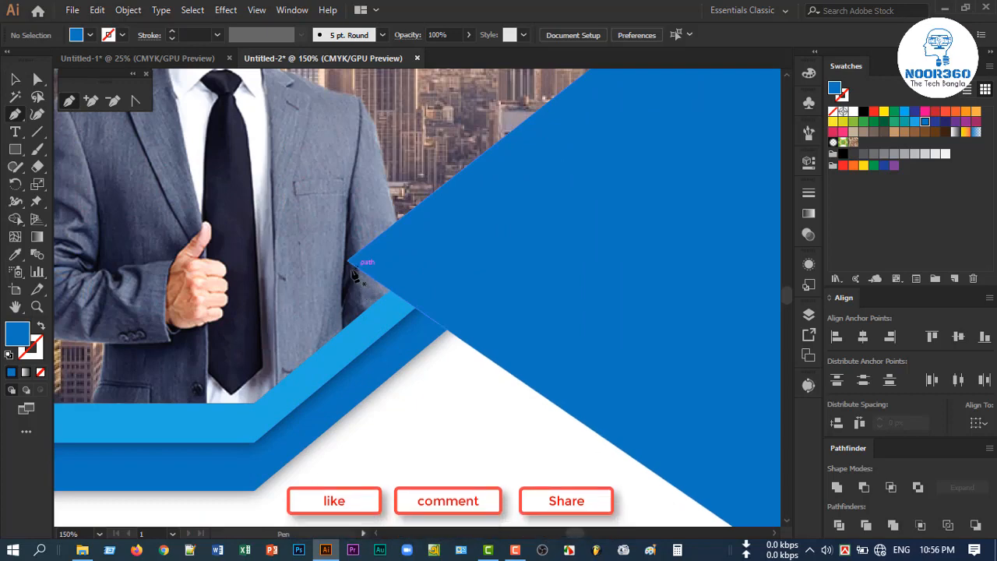
{"action": "left_click", "coordinate": [347, 261]}
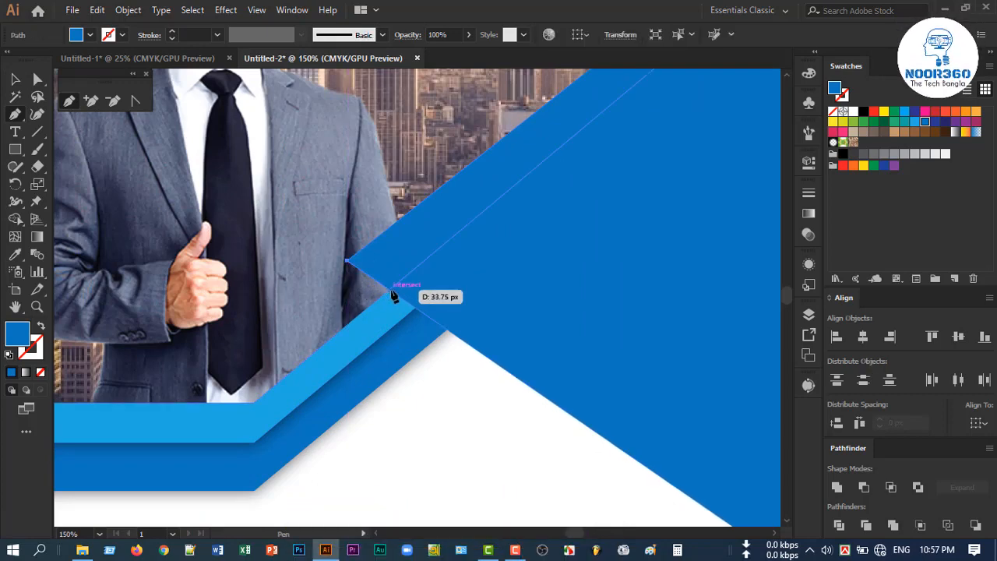
{"action": "left_click", "coordinate": [391, 292]}
{"action": "left_click", "coordinate": [351, 320]}
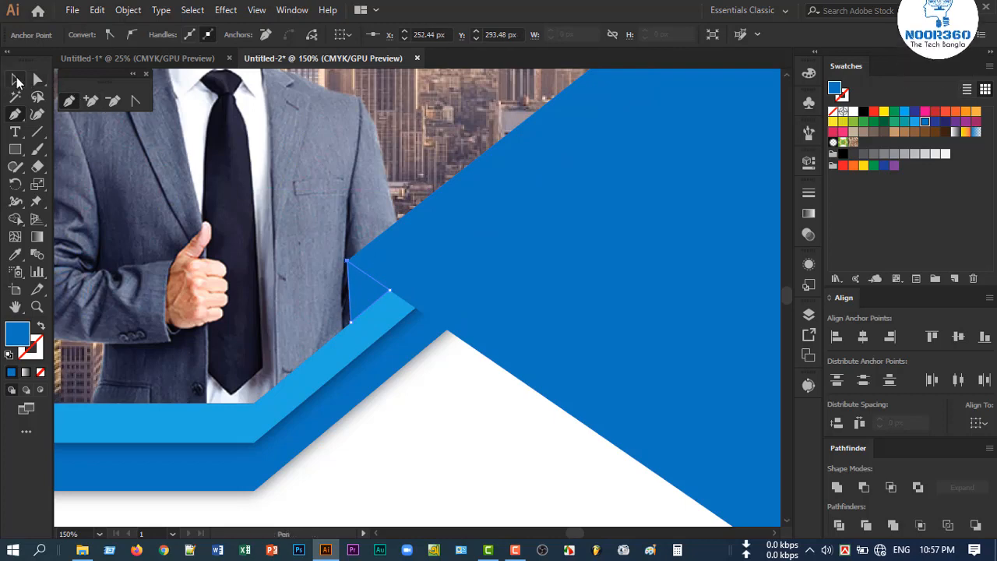
{"action": "left_click", "coordinate": [16, 79]}
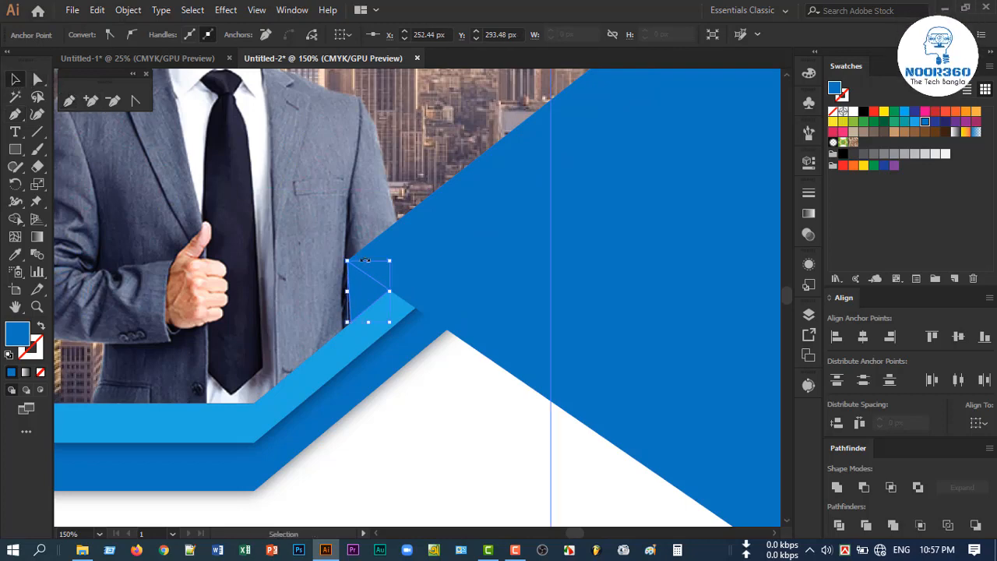
Fill the small fold triangle with dark blue 0C588C and deselect it.
{"action": "double_click", "coordinate": [18, 335]}
{"action": "left_click", "coordinate": [605, 273]}
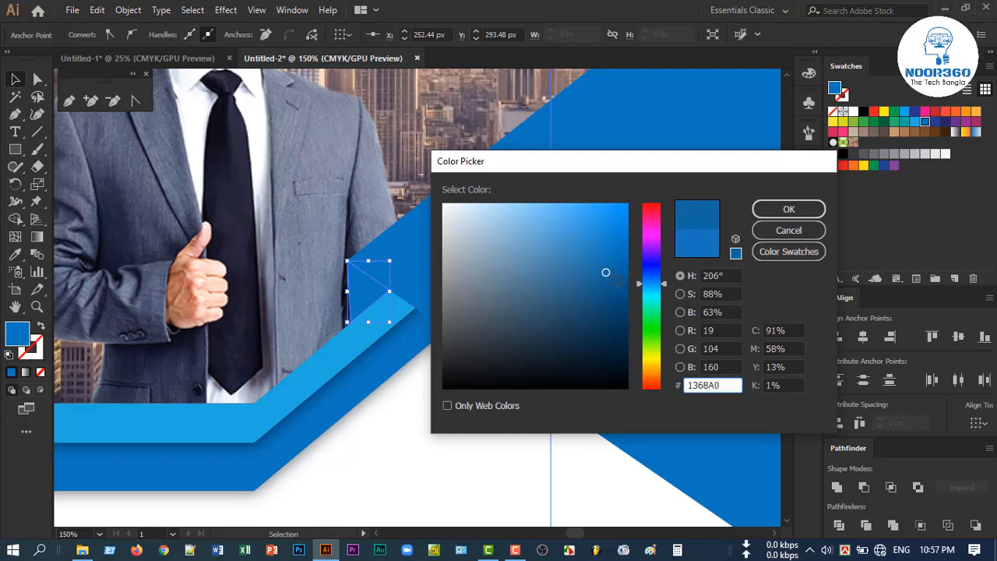
{"action": "left_click", "coordinate": [599, 259]}
{"action": "left_click", "coordinate": [615, 287]}
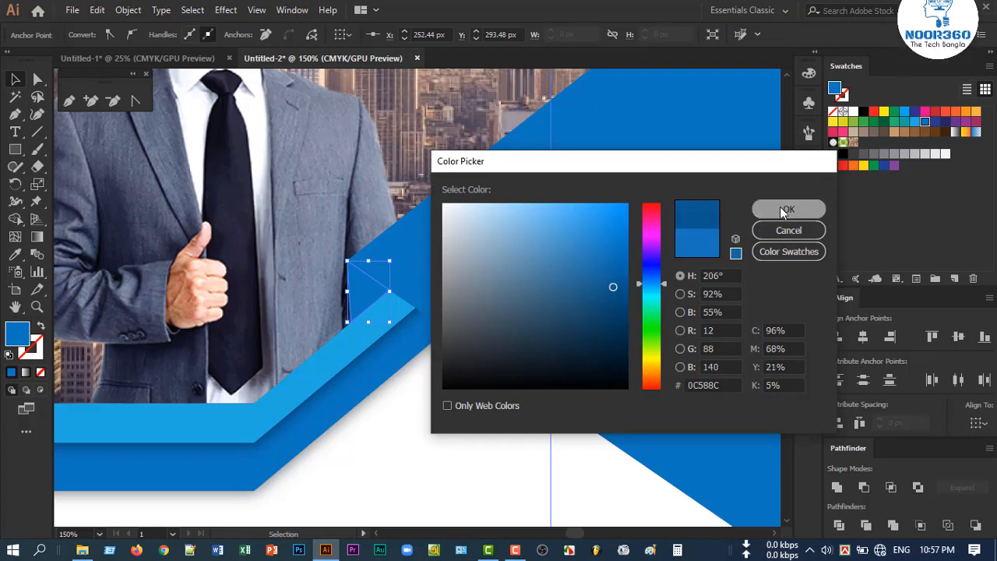
{"action": "left_click", "coordinate": [788, 209]}
{"action": "left_click", "coordinate": [423, 419]}
Add a Multiply drop shadow with 75% opacity, 0 px offsets and 5 px blur to the large blue triangle.
{"action": "scroll", "coordinate": [424, 419], "scroll_direction": "down", "scroll_amount": 3}
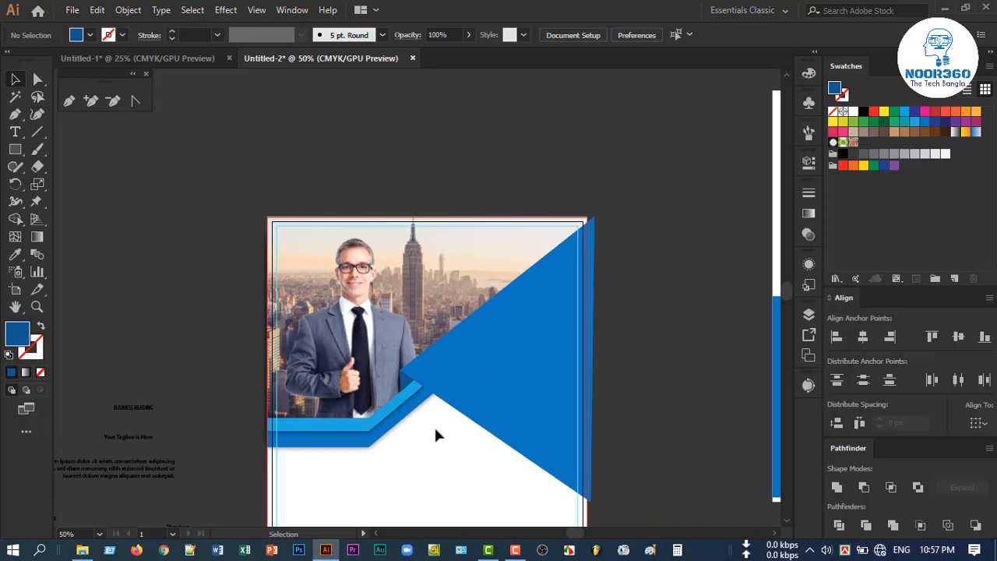
{"action": "scroll", "coordinate": [467, 407], "scroll_direction": "up", "scroll_amount": 1}
{"action": "scroll", "coordinate": [379, 338], "scroll_direction": "up", "scroll_amount": 2}
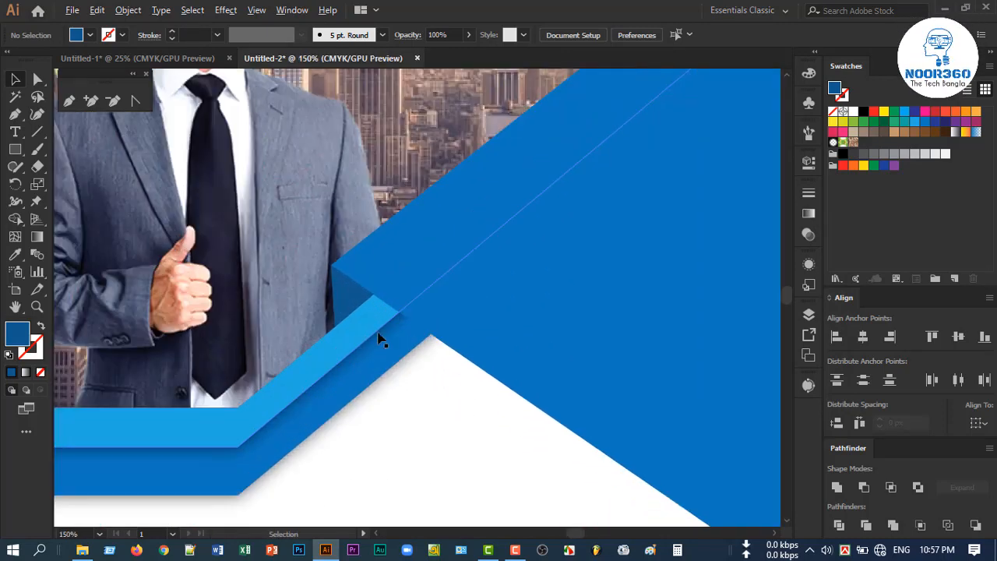
{"action": "scroll", "coordinate": [379, 339], "scroll_direction": "down", "scroll_amount": 3}
{"action": "left_click", "coordinate": [490, 351]}
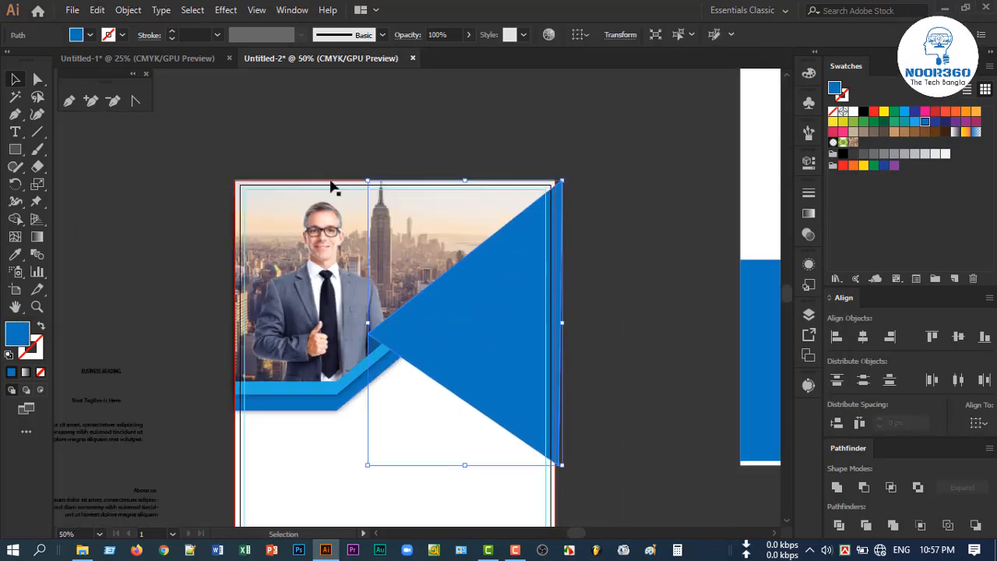
{"action": "left_click", "coordinate": [225, 10]}
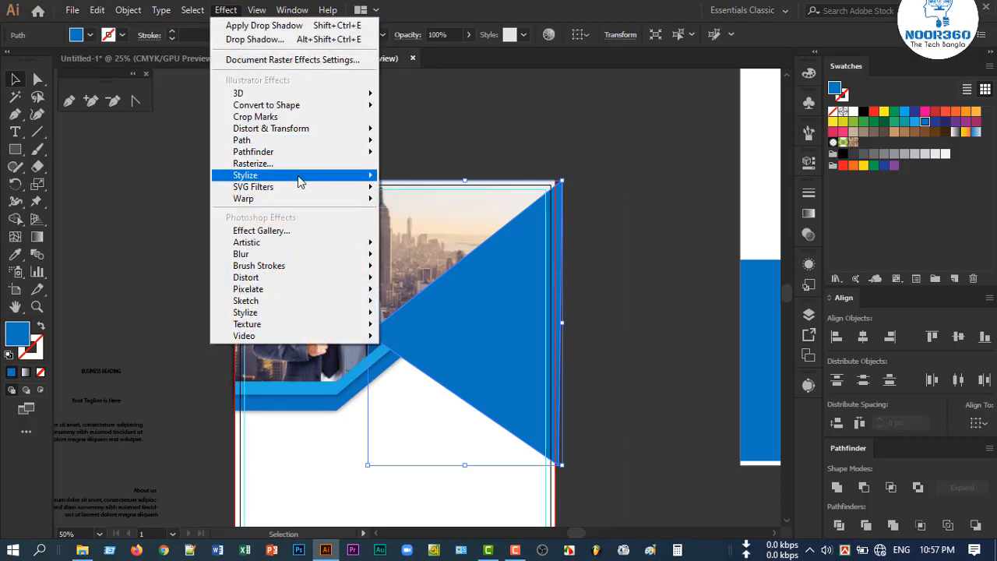
{"action": "mouse_move", "coordinate": [298, 175]}
{"action": "left_click", "coordinate": [394, 178]}
{"action": "left_click", "coordinate": [744, 313]}
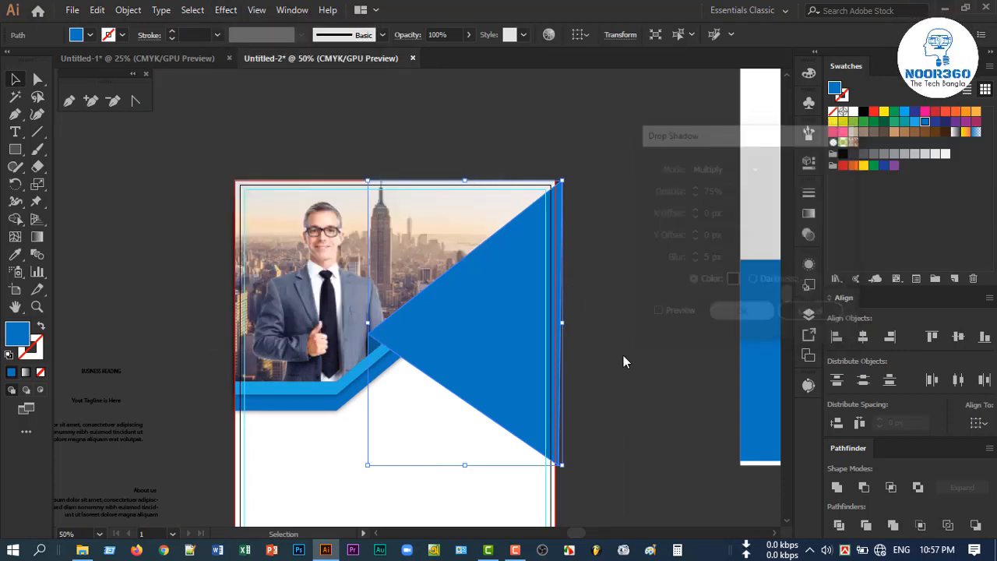
{"action": "left_click", "coordinate": [633, 425]}
Bring all the prepared text blocks beside the page to the front of the stacking order.
{"action": "scroll", "coordinate": [634, 426], "scroll_direction": "down", "scroll_amount": 3}
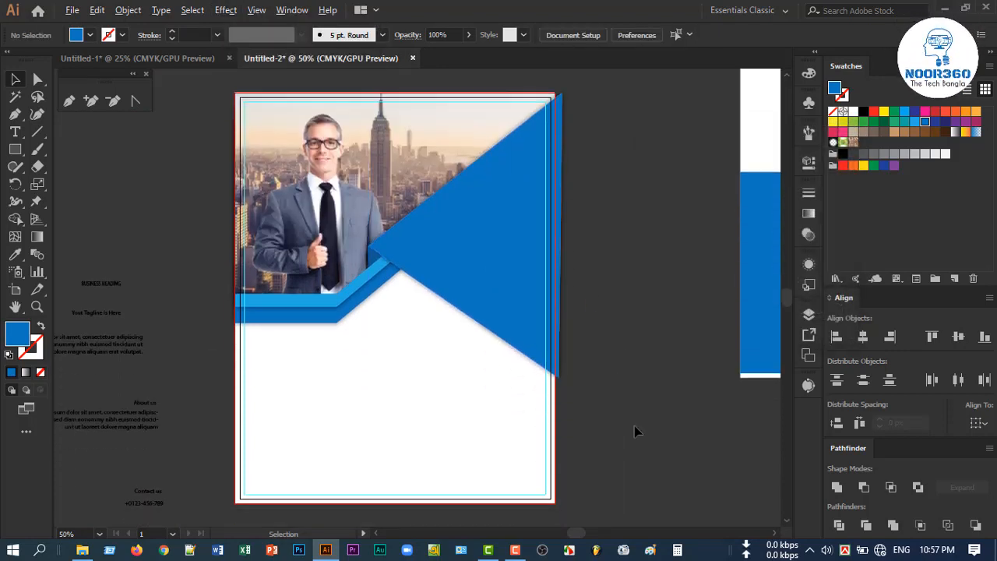
{"action": "left_click_drag", "start_coordinate": [636, 469], "coordinate": [706, 429]}
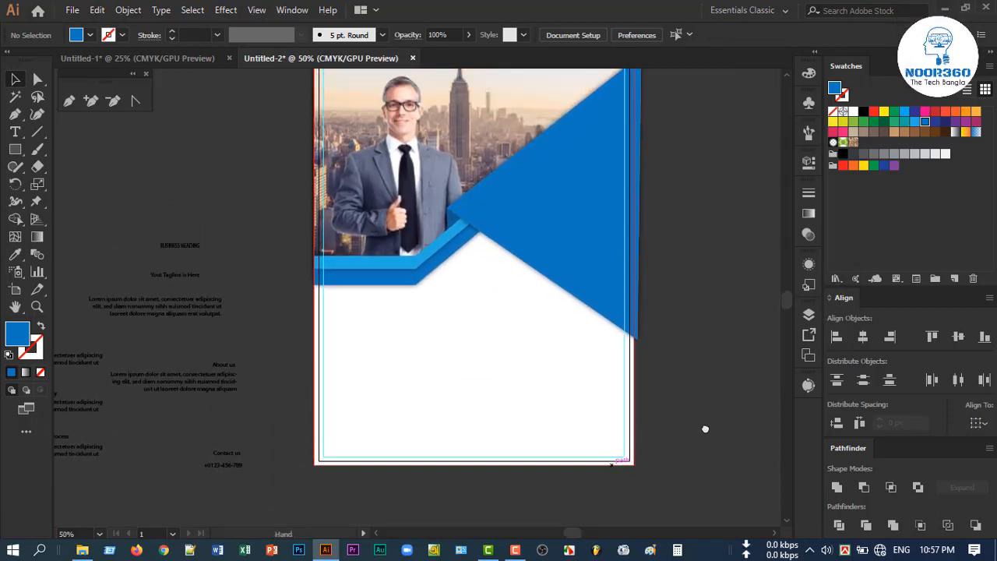
{"action": "scroll", "coordinate": [672, 441], "scroll_direction": "up", "scroll_amount": 1}
{"action": "scroll", "coordinate": [675, 447], "scroll_direction": "down", "scroll_amount": 1}
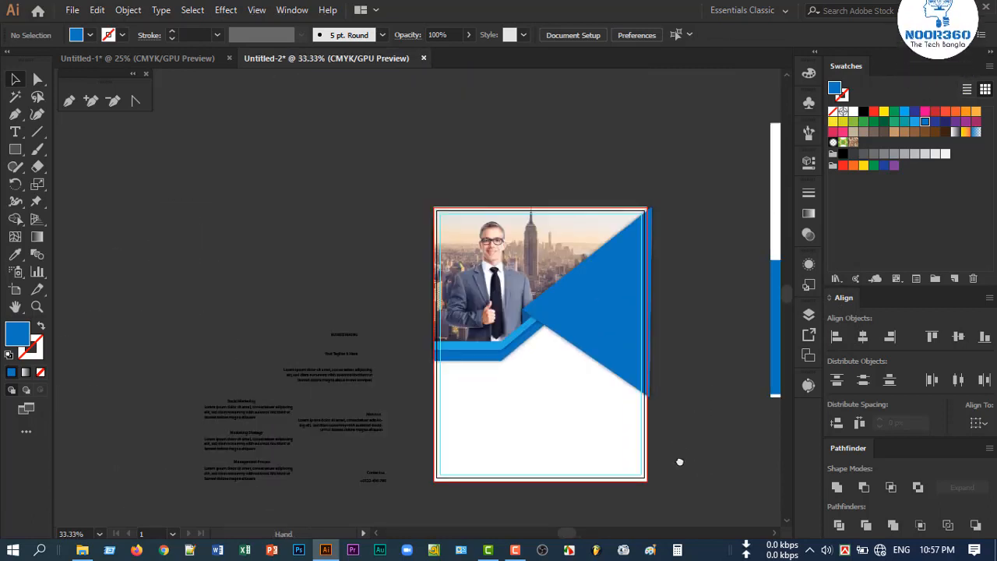
{"action": "scroll", "coordinate": [257, 326], "scroll_direction": "up", "scroll_amount": 1}
{"action": "scroll", "coordinate": [257, 325], "scroll_direction": "down", "scroll_amount": 1}
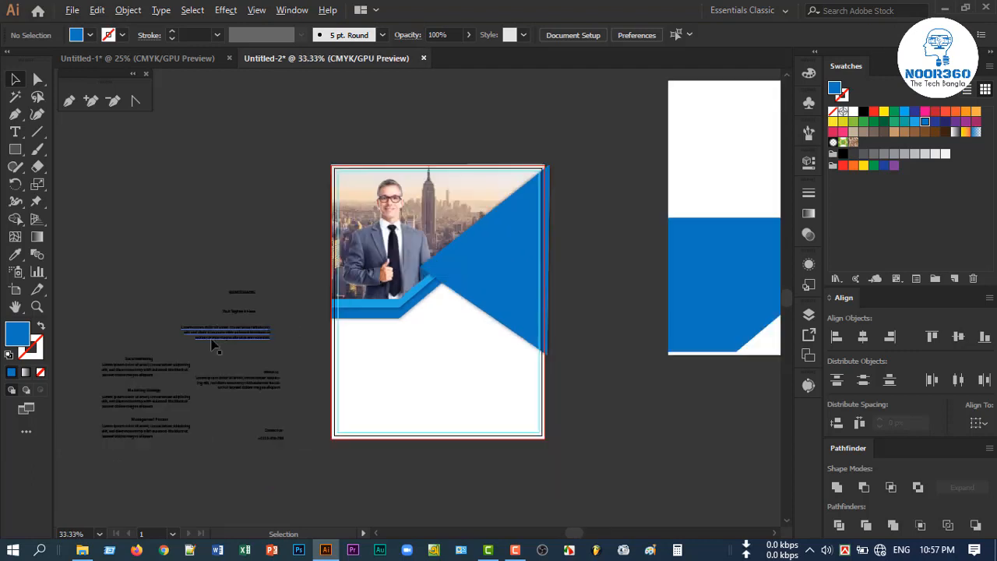
{"action": "left_click_drag", "start_coordinate": [117, 265], "coordinate": [294, 431]}
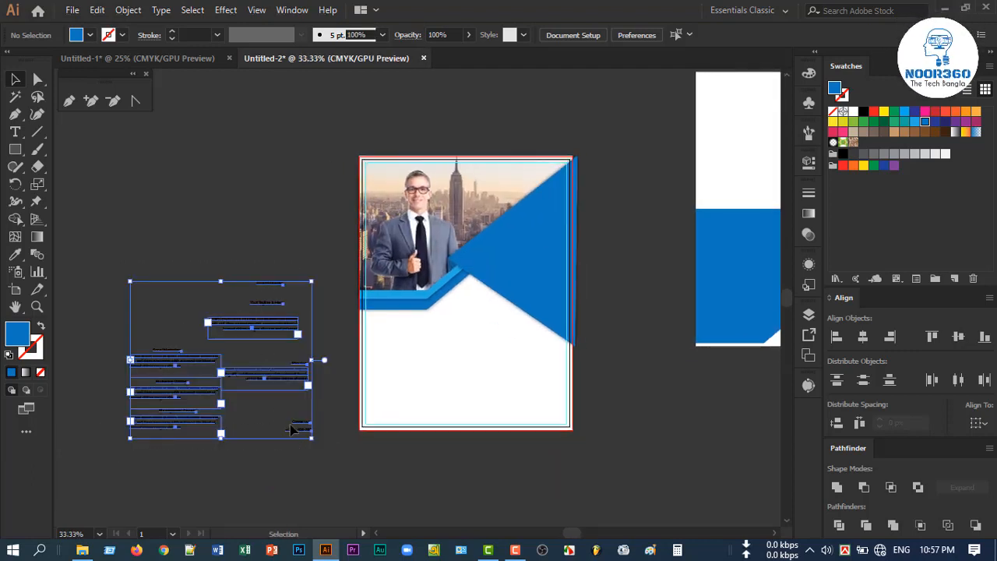
{"action": "right_click", "coordinate": [272, 372]}
{"action": "mouse_move", "coordinate": [347, 300]}
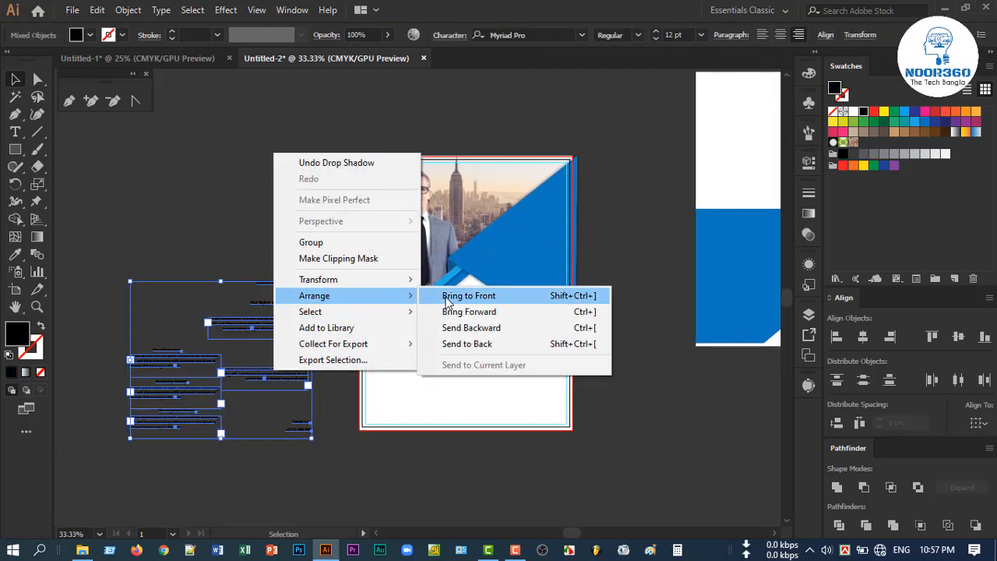
{"action": "left_click", "coordinate": [468, 296]}
{"action": "left_click", "coordinate": [645, 429]}
Move the business heading, tagline and their description paragraph onto the large blue triangle.
{"action": "left_click_drag", "start_coordinate": [652, 423], "coordinate": [561, 452]}
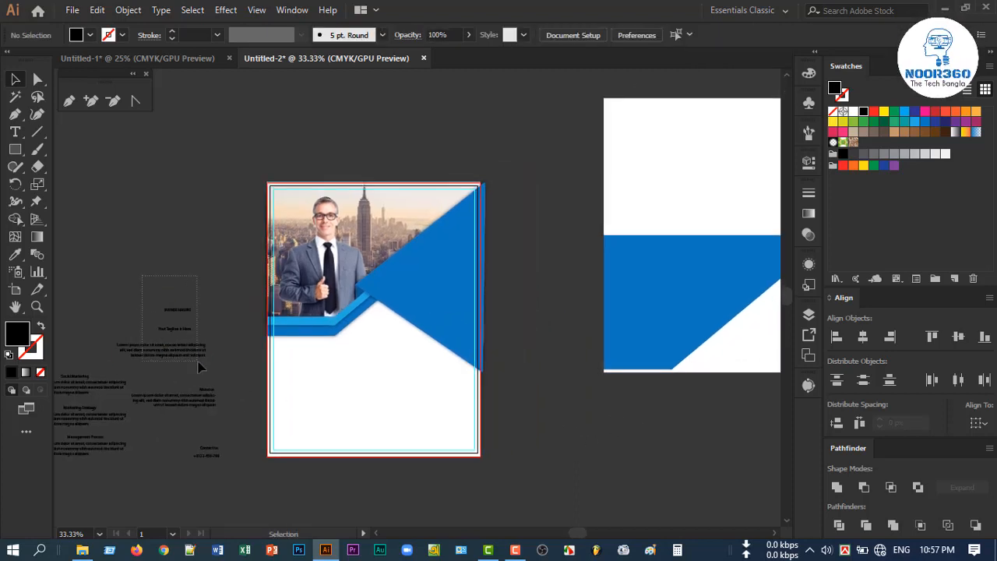
{"action": "left_click_drag", "start_coordinate": [186, 357], "coordinate": [458, 294]}
{"action": "scroll", "coordinate": [458, 295], "scroll_direction": "up", "scroll_amount": 4}
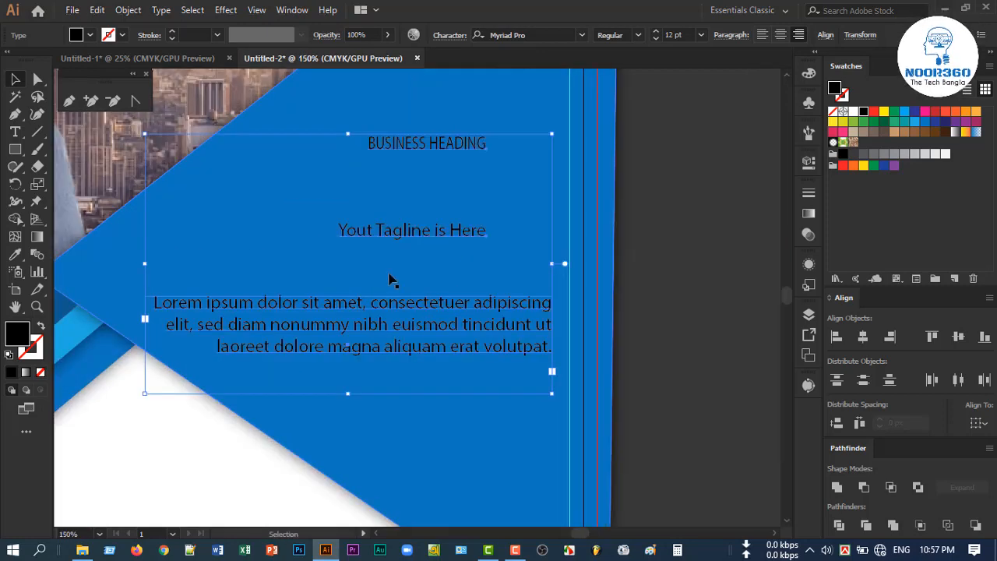
Fill the heading, tagline and paragraph on the triangle with white and set their font to Roboto.
{"action": "left_click", "coordinate": [853, 112]}
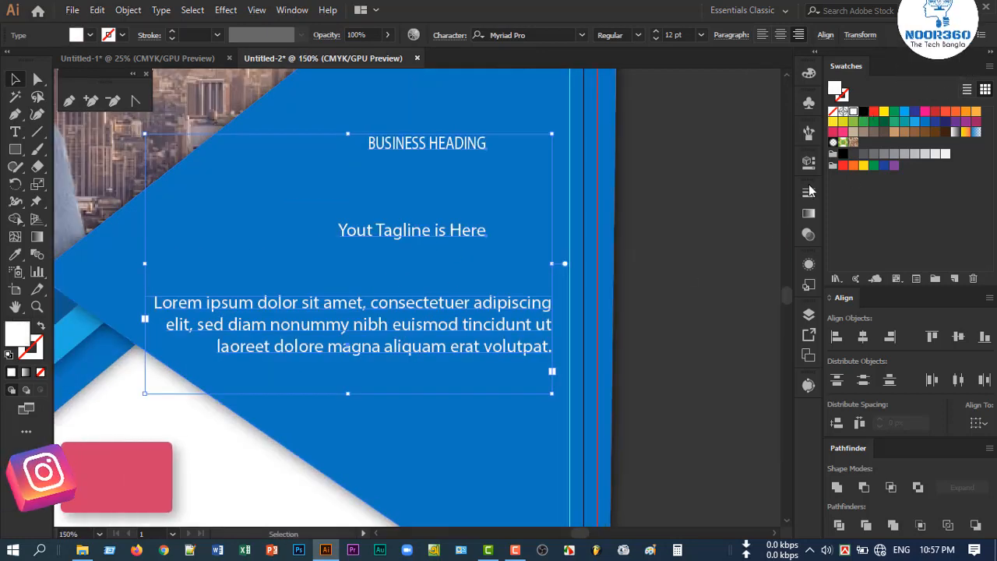
{"action": "left_click", "coordinate": [582, 33]}
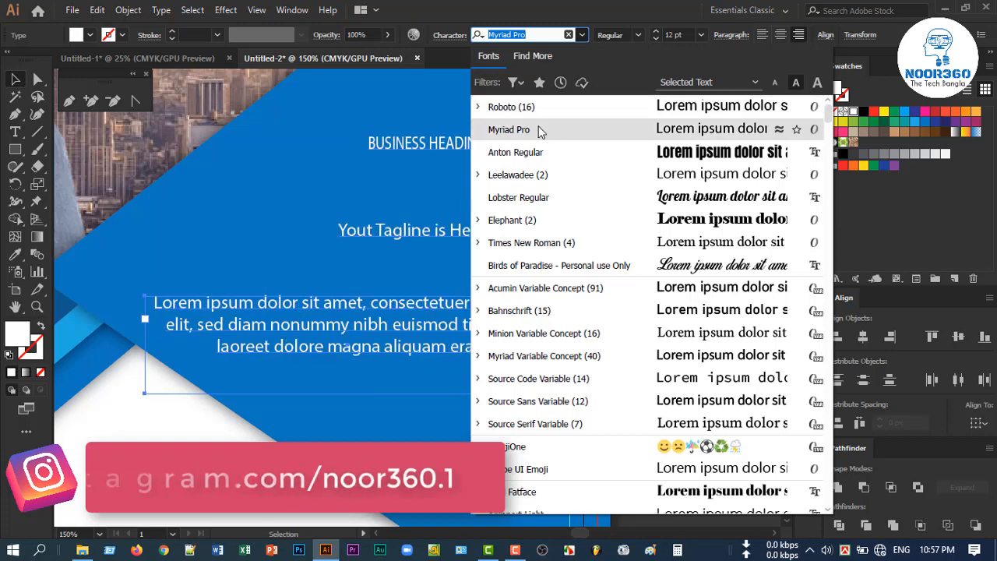
{"action": "left_click", "coordinate": [536, 109]}
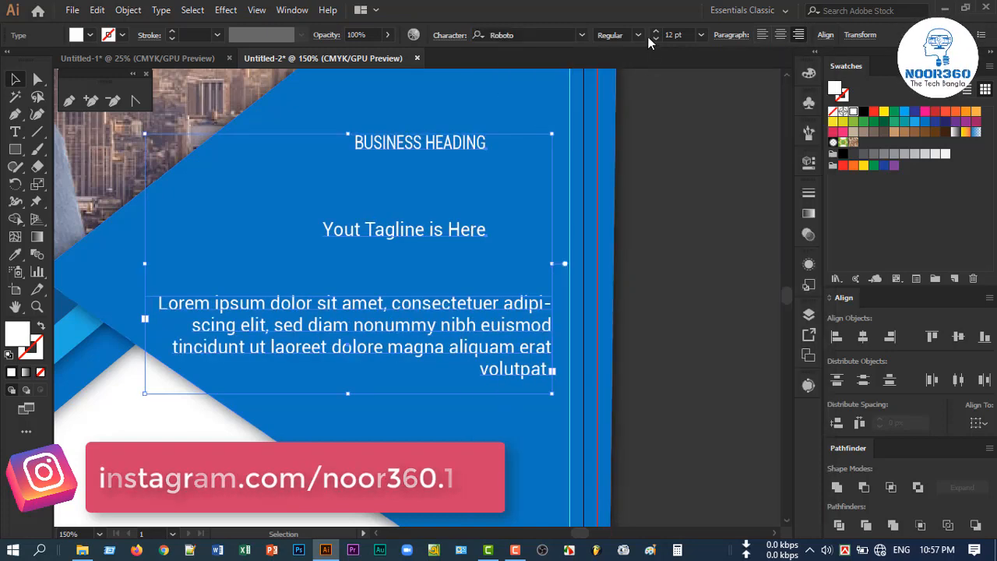
{"action": "left_click", "coordinate": [666, 151]}
Move the description paragraph up near the page's right margin guide and place the tagline directly above it, right edges aligned.
{"action": "left_click_drag", "start_coordinate": [424, 321], "coordinate": [436, 261]}
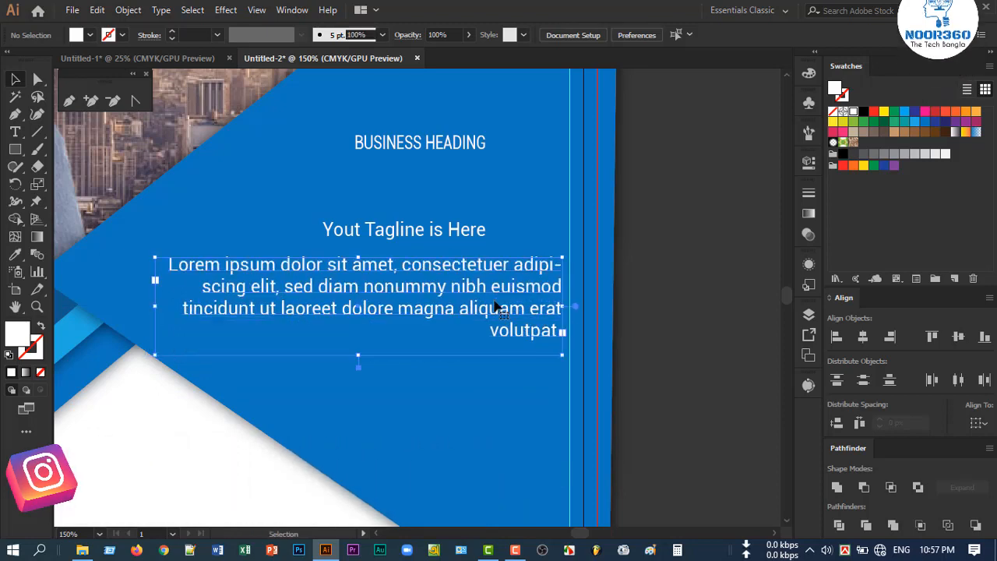
{"action": "left_click", "coordinate": [610, 299]}
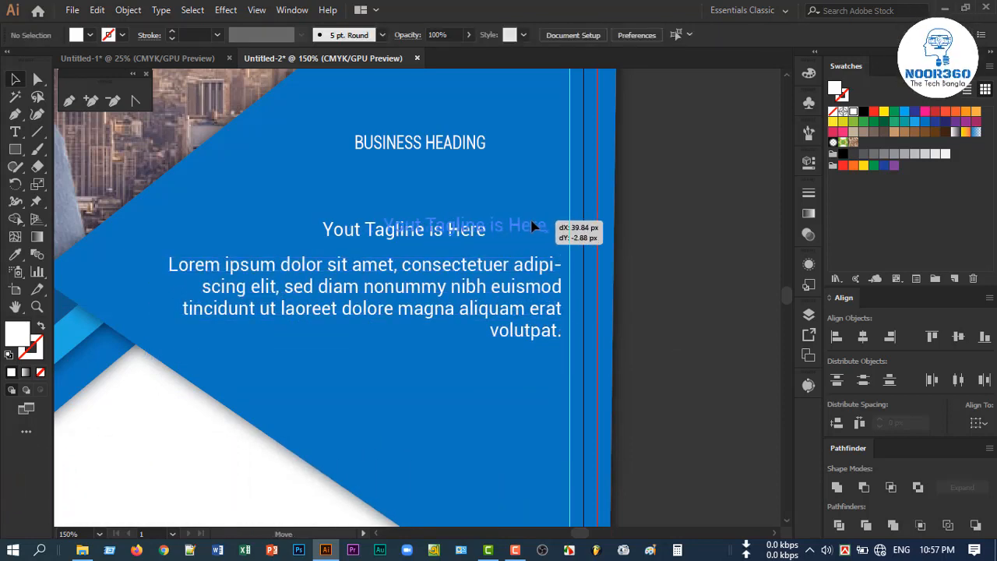
{"action": "left_click_drag", "start_coordinate": [545, 236], "coordinate": [547, 237]}
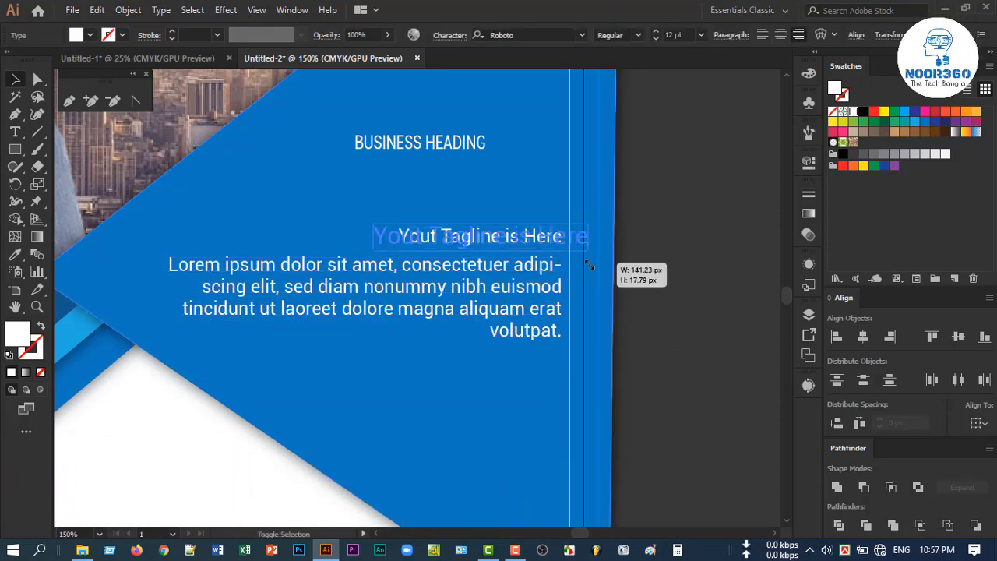
Enlarge the tagline to about 15.8 pt and place it just above the paragraph, ending near the right margin guide.
{"action": "left_click_drag", "start_coordinate": [589, 265], "coordinate": [590, 265]}
{"action": "left_click_drag", "start_coordinate": [530, 235], "coordinate": [549, 224]}
{"action": "scroll", "coordinate": [567, 245], "scroll_direction": "up", "scroll_amount": 1}
{"action": "scroll", "coordinate": [558, 227], "scroll_direction": "up", "scroll_amount": 1}
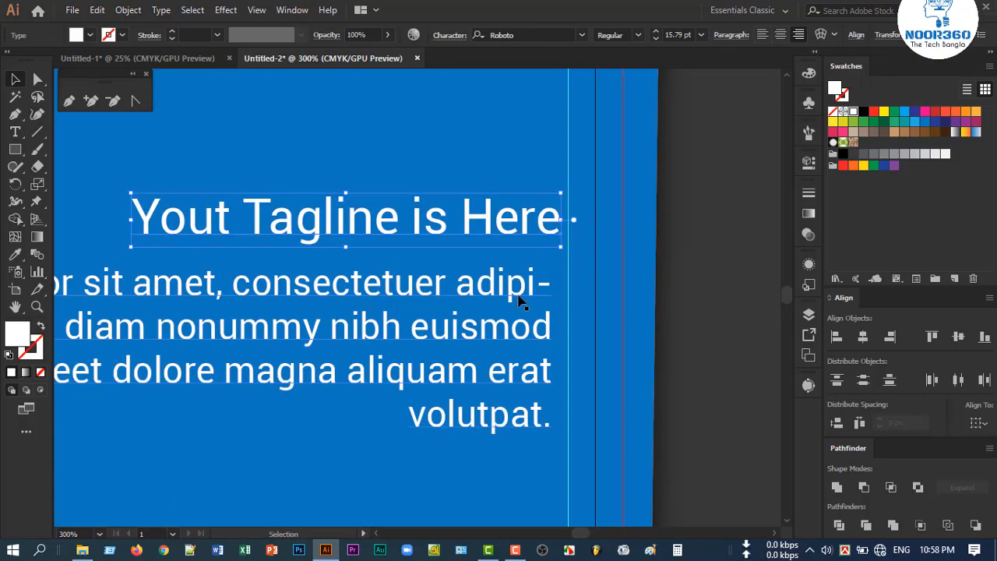
{"action": "left_click", "coordinate": [550, 304]}
{"action": "left_click", "coordinate": [666, 312]}
{"action": "scroll", "coordinate": [666, 312], "scroll_direction": "down", "scroll_amount": 1}
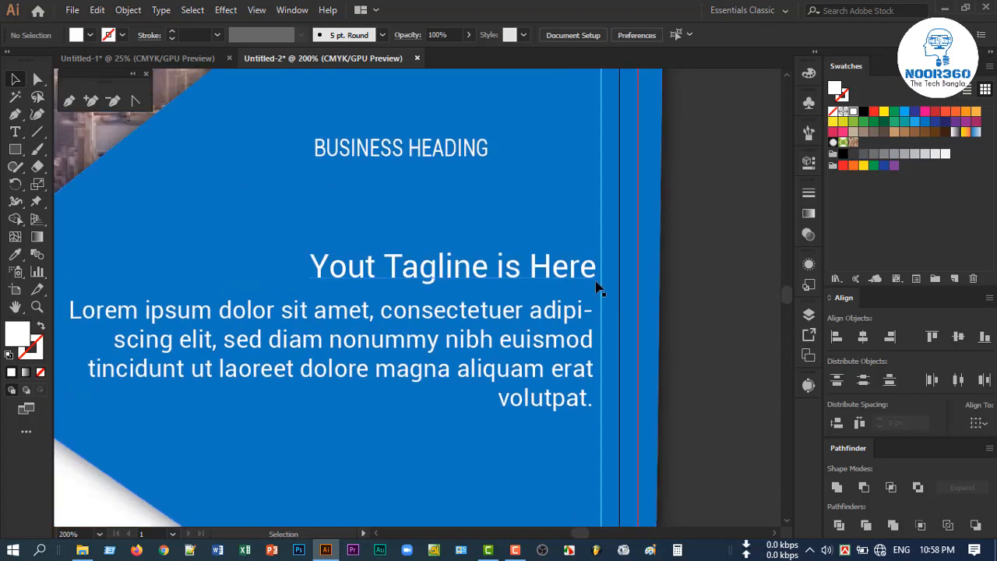
Move the BUSINESS HEADING text just above the tagline and set it to 24 pt Roboto Bold.
{"action": "scroll", "coordinate": [596, 288], "scroll_direction": "up", "scroll_amount": 1}
{"action": "left_click_drag", "start_coordinate": [442, 167], "coordinate": [526, 248]}
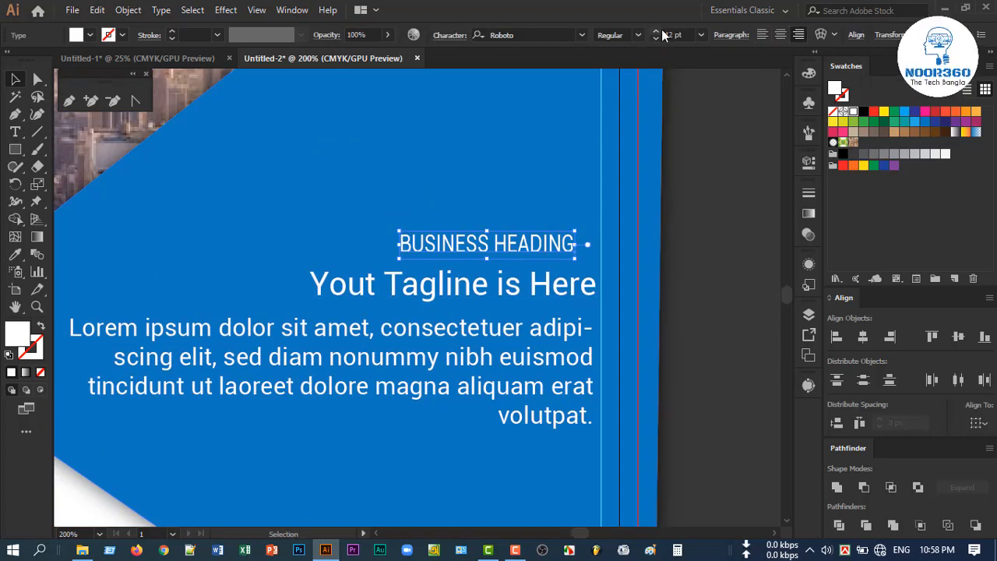
{"action": "left_click", "coordinate": [656, 32]}
{"action": "left_click", "coordinate": [655, 32]}
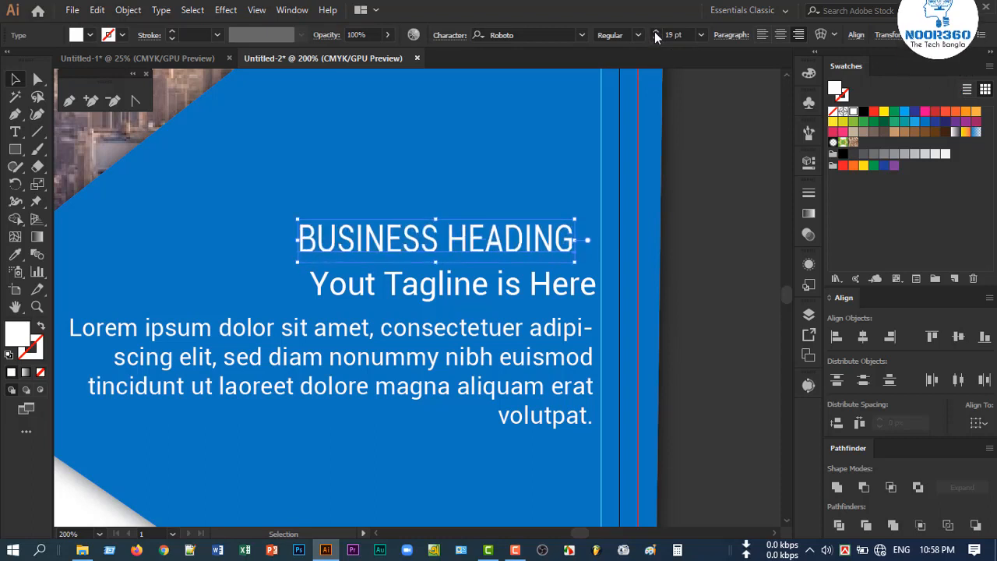
{"action": "left_click", "coordinate": [656, 32]}
{"action": "left_click", "coordinate": [656, 32]}
{"action": "left_click", "coordinate": [636, 36]}
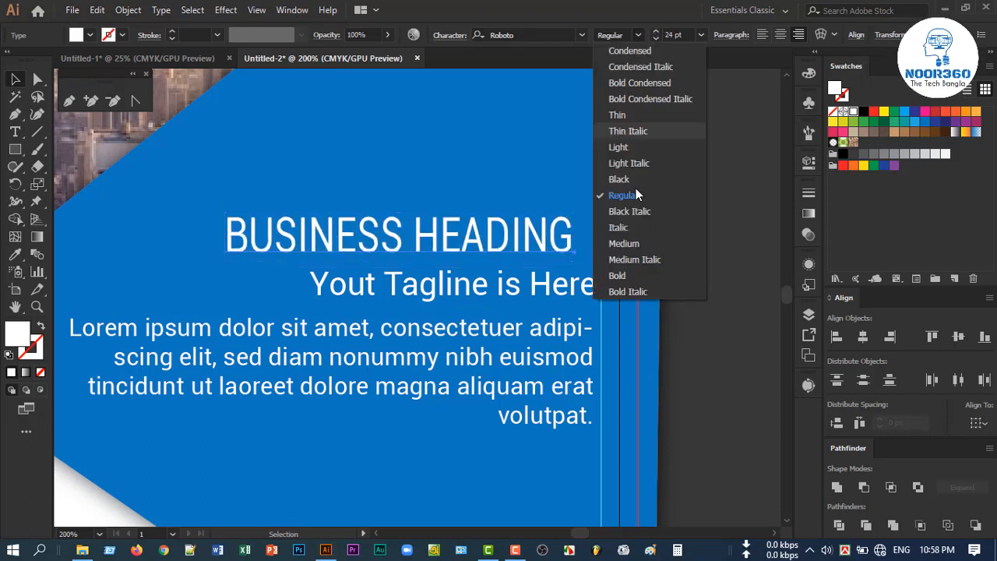
{"action": "left_click", "coordinate": [621, 275]}
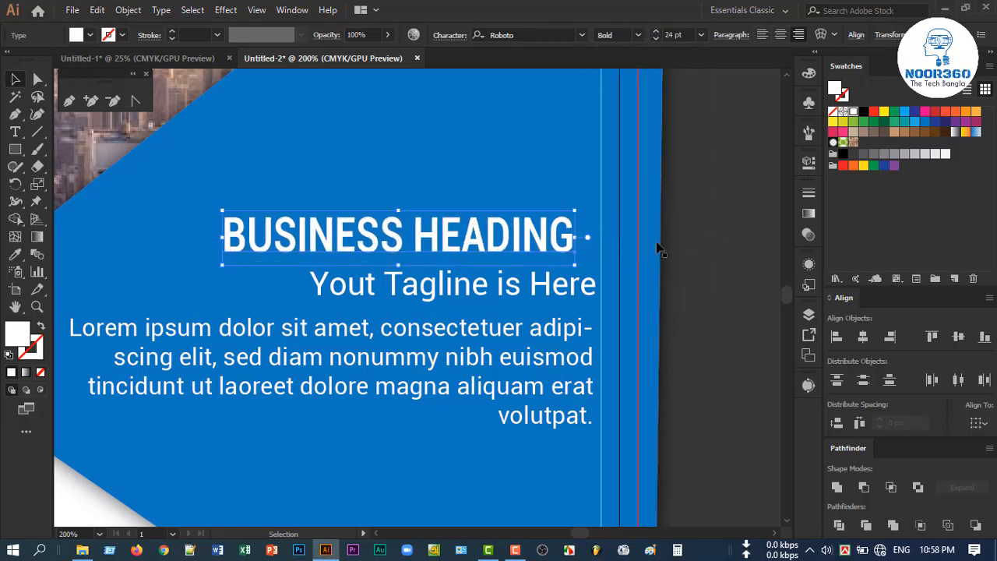
Enlarge the business heading to about 28.9 pt and align its right edge with the tagline.
{"action": "left_click", "coordinate": [656, 32]}
{"action": "left_click", "coordinate": [656, 33]}
{"action": "left_click_drag", "start_coordinate": [459, 243], "coordinate": [501, 253]}
{"action": "left_click", "coordinate": [703, 301]}
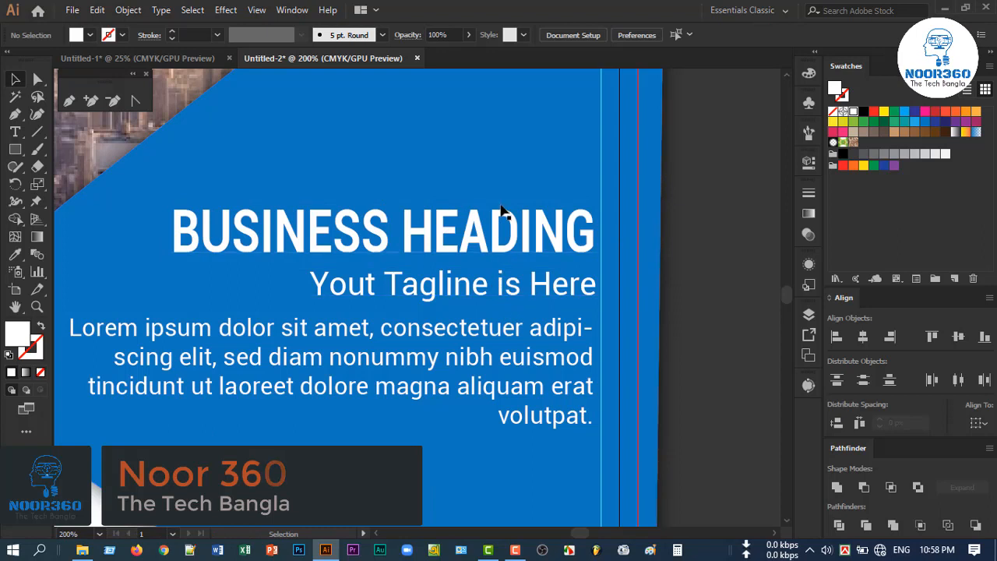
{"action": "left_click", "coordinate": [461, 235]}
{"action": "left_click_drag", "start_coordinate": [384, 207], "coordinate": [385, 204]}
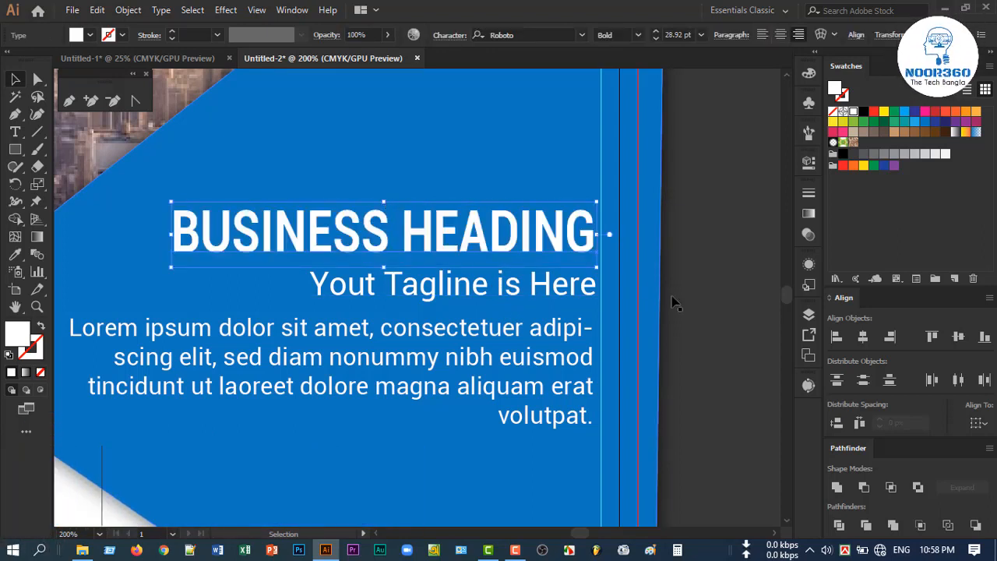
{"action": "left_click", "coordinate": [623, 324]}
Move the Social Marketing, Marketing Stratagy and Management Process text blocks onto the white lower-left area of the flyer.
{"action": "scroll", "coordinate": [527, 351], "scroll_direction": "down", "scroll_amount": 2}
{"action": "scroll", "coordinate": [479, 359], "scroll_direction": "up", "scroll_amount": 1}
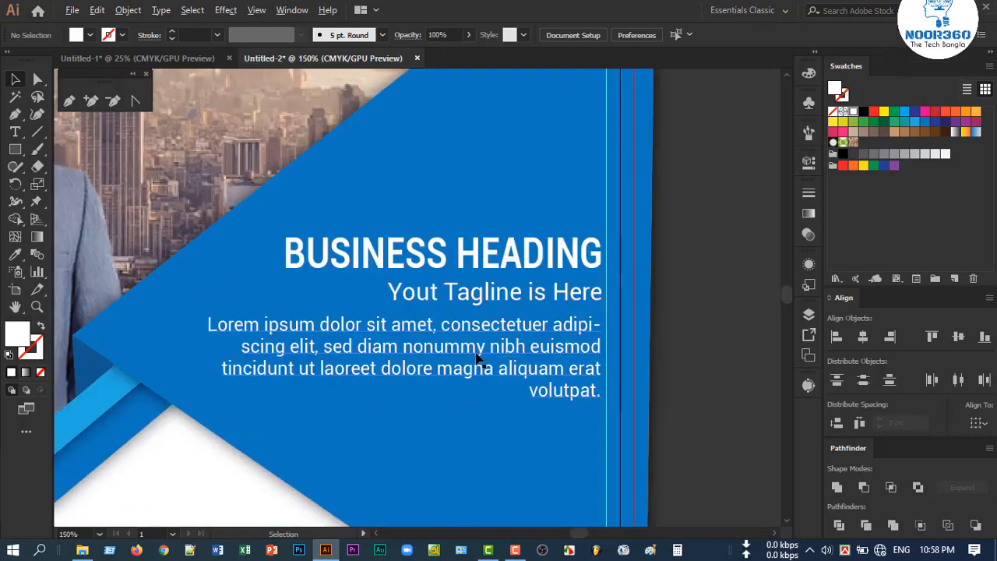
{"action": "scroll", "coordinate": [478, 359], "scroll_direction": "down", "scroll_amount": 1}
{"action": "scroll", "coordinate": [477, 358], "scroll_direction": "down", "scroll_amount": 3}
{"action": "left_click_drag", "start_coordinate": [518, 374], "coordinate": [547, 316]}
{"action": "scroll", "coordinate": [496, 393], "scroll_direction": "down", "scroll_amount": 2}
{"action": "scroll", "coordinate": [495, 398], "scroll_direction": "up", "scroll_amount": 2}
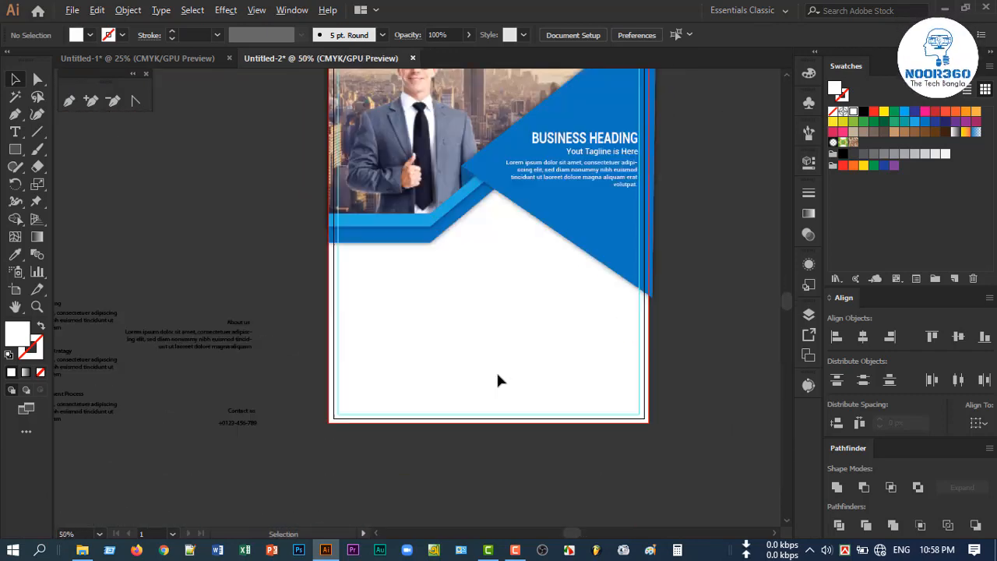
{"action": "left_click_drag", "start_coordinate": [494, 389], "coordinate": [561, 385]}
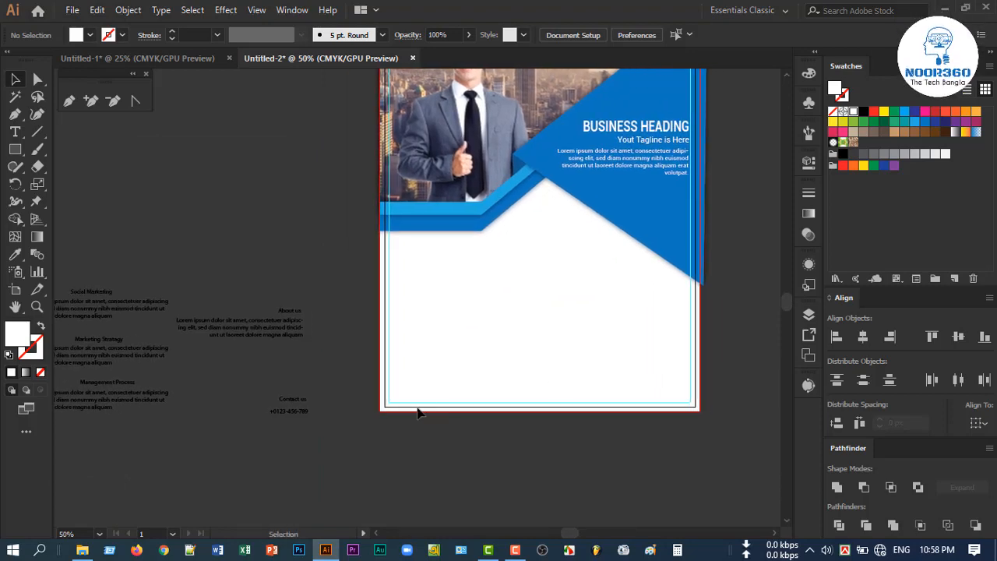
{"action": "left_click_drag", "start_coordinate": [405, 409], "coordinate": [504, 391]}
{"action": "left_click_drag", "start_coordinate": [244, 416], "coordinate": [242, 417]}
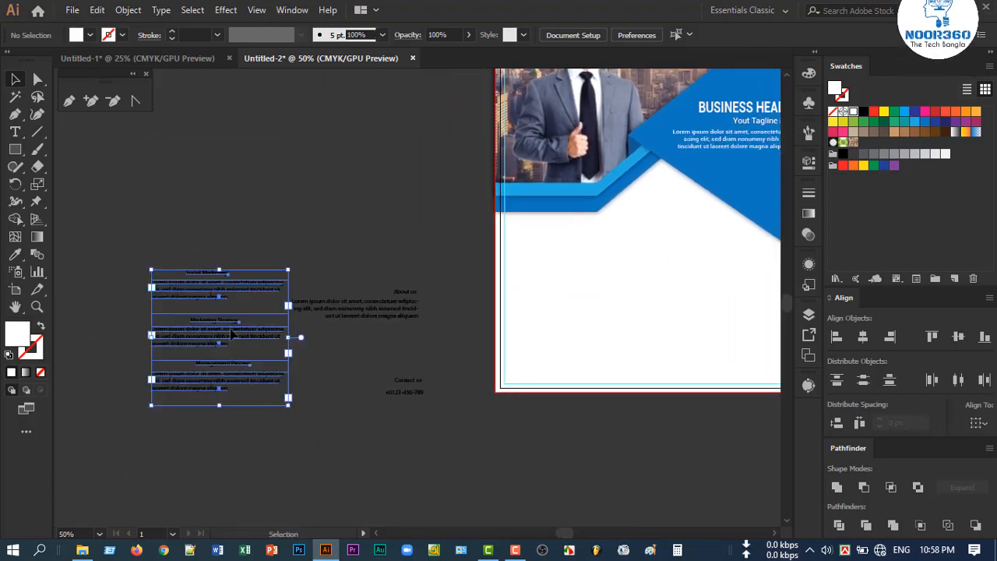
{"action": "left_click_drag", "start_coordinate": [215, 349], "coordinate": [572, 323]}
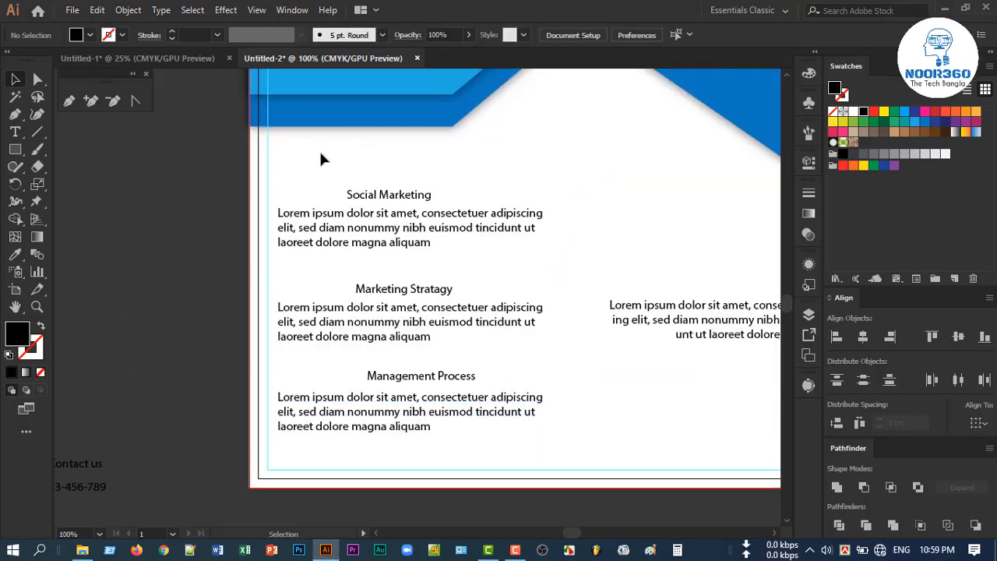
Left-align the three service headings with their paragraphs and shift the whole group slightly right from the page's left margin guide.
{"action": "left_click", "coordinate": [441, 417]}
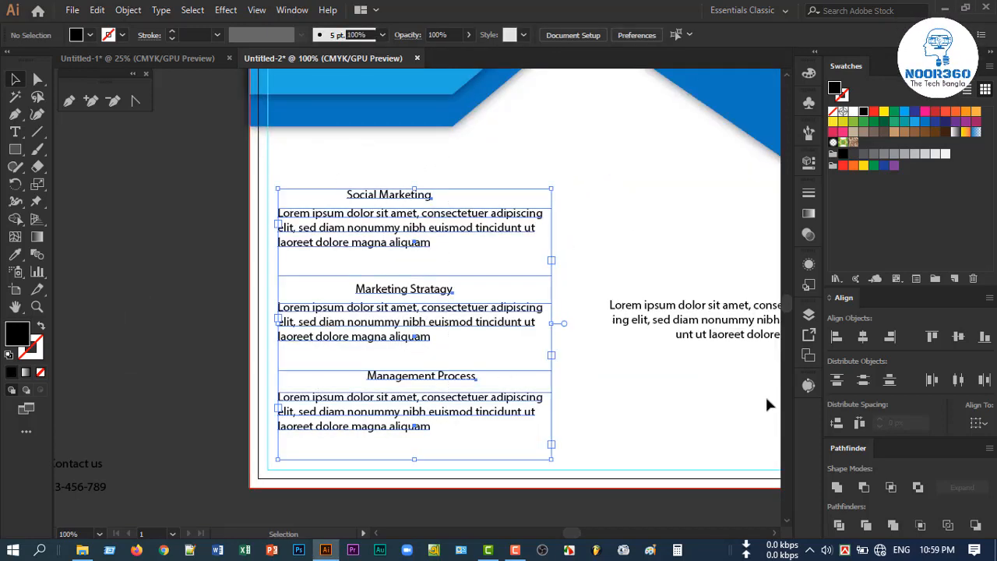
{"action": "left_click", "coordinate": [837, 339]}
{"action": "left_click", "coordinate": [182, 313]}
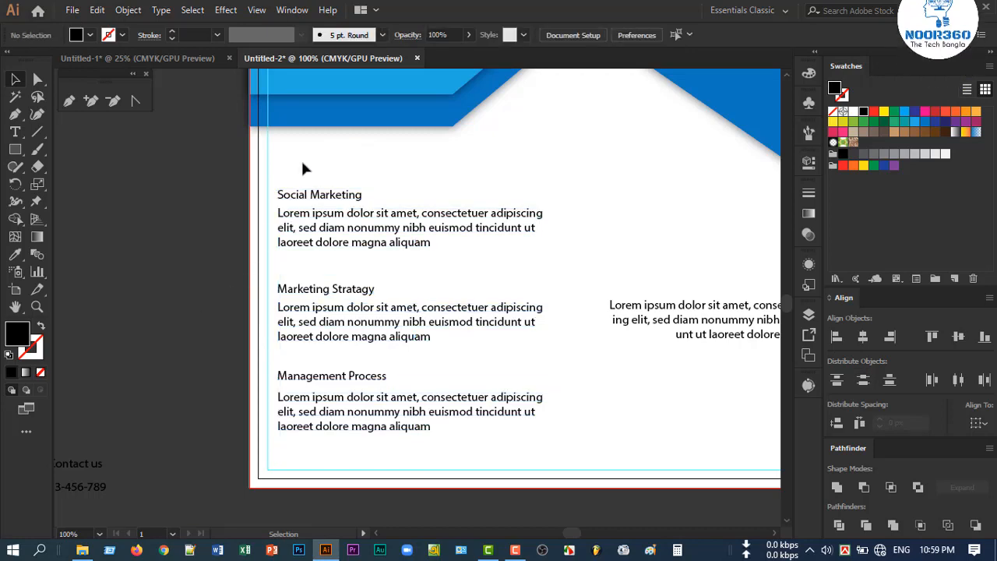
{"action": "left_click_drag", "start_coordinate": [345, 309], "coordinate": [368, 309]}
{"action": "left_click", "coordinate": [217, 317]}
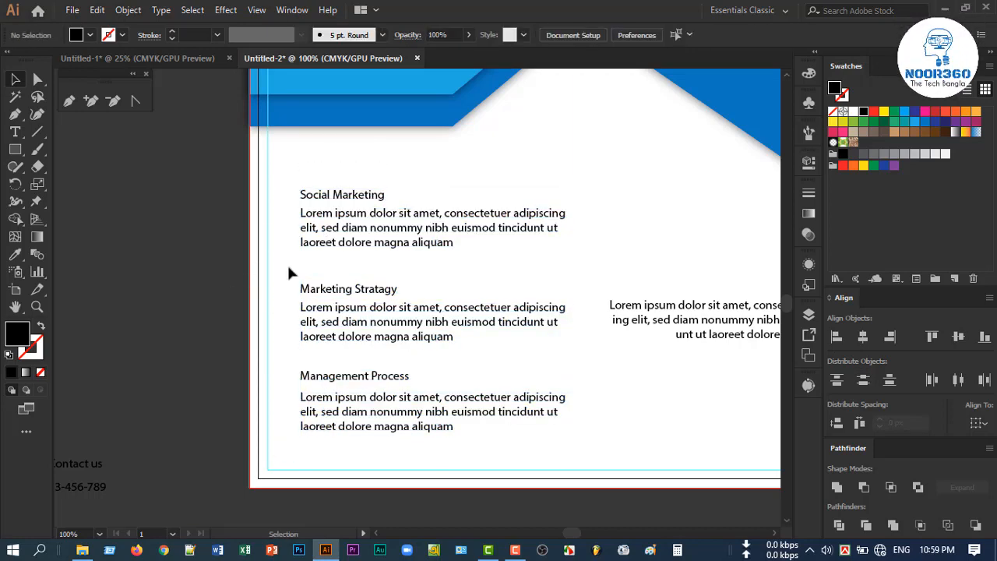
{"action": "mouse_move", "coordinate": [88, 553]}
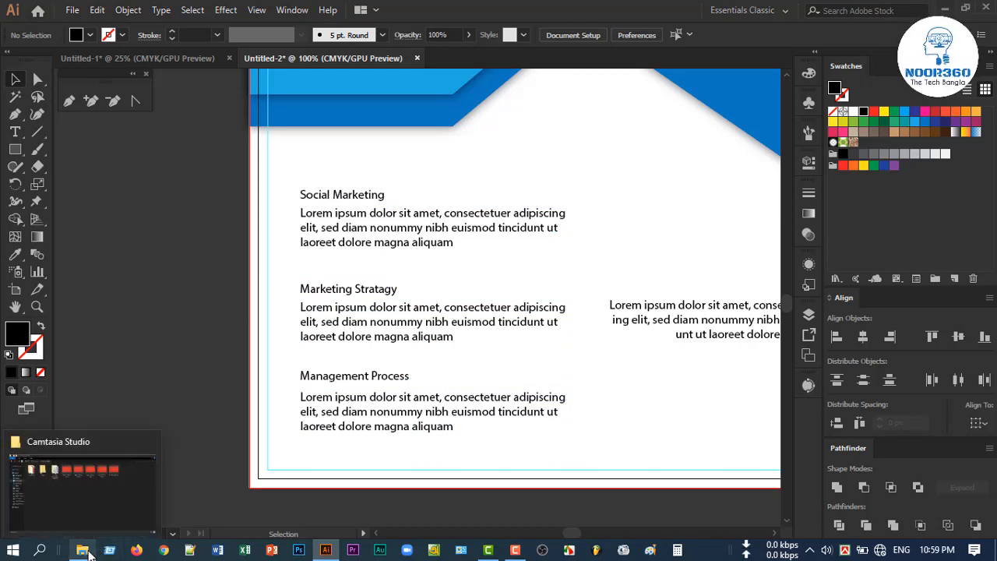
{"action": "left_click", "coordinate": [514, 551]}
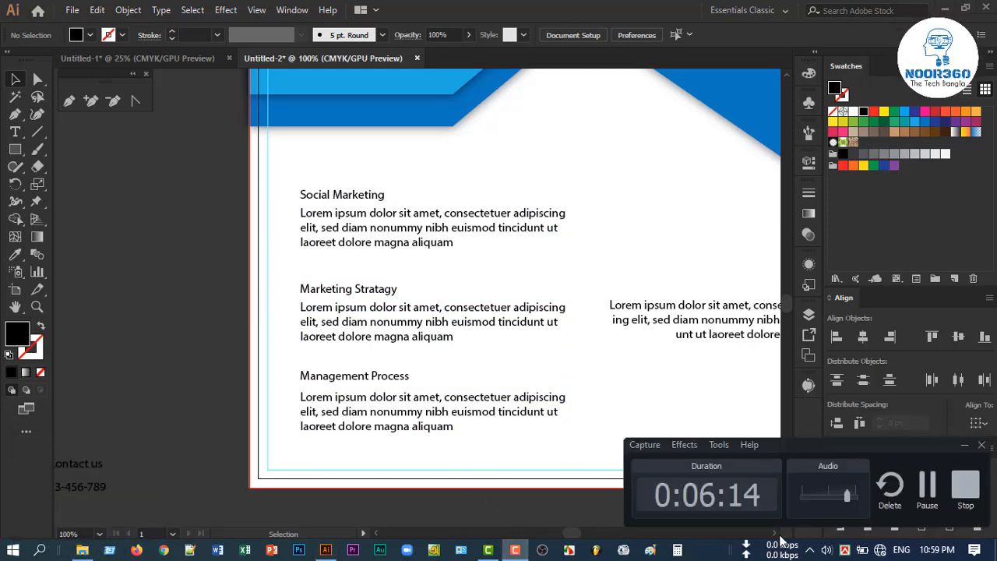
{"action": "left_click", "coordinate": [926, 487]}
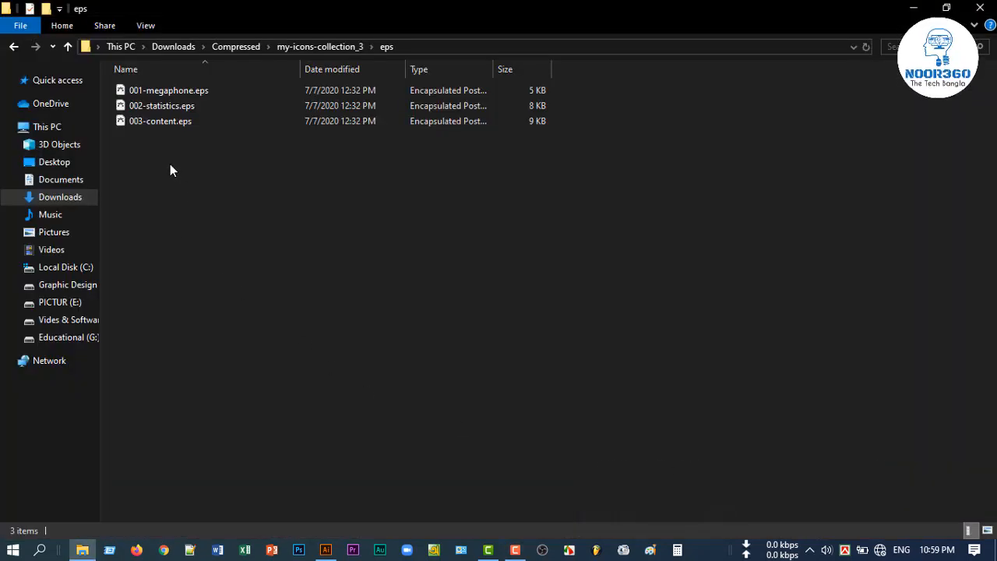
Place the icon files 001-megaphone.eps, 002-statistics.eps and 003-content.eps from the eps folder over the flyer's service texts.
{"action": "left_click_drag", "start_coordinate": [170, 165], "coordinate": [325, 554]}
{"action": "left_click_drag", "start_coordinate": [437, 444], "coordinate": [454, 332]}
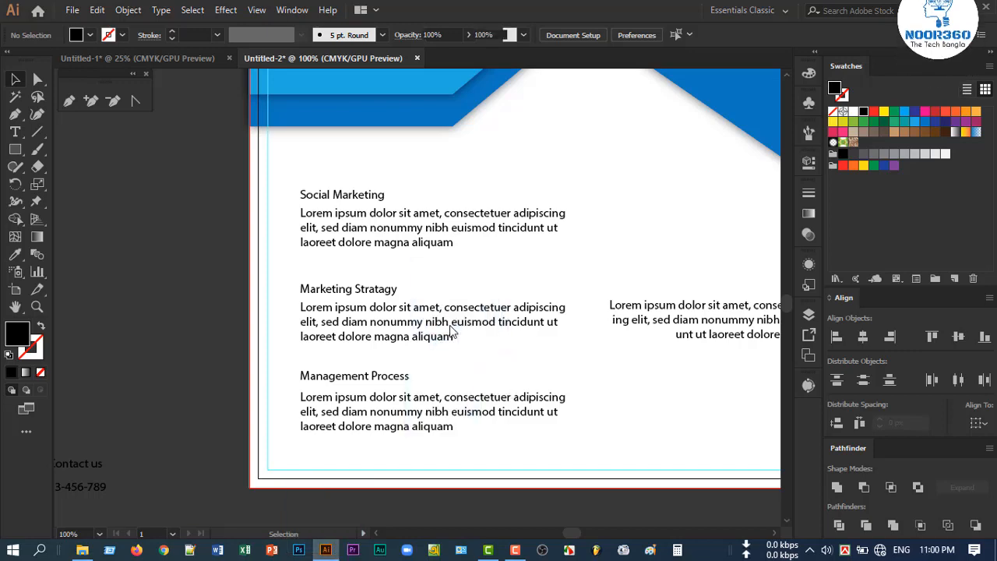
{"action": "scroll", "coordinate": [499, 336], "scroll_direction": "down", "scroll_amount": 1}
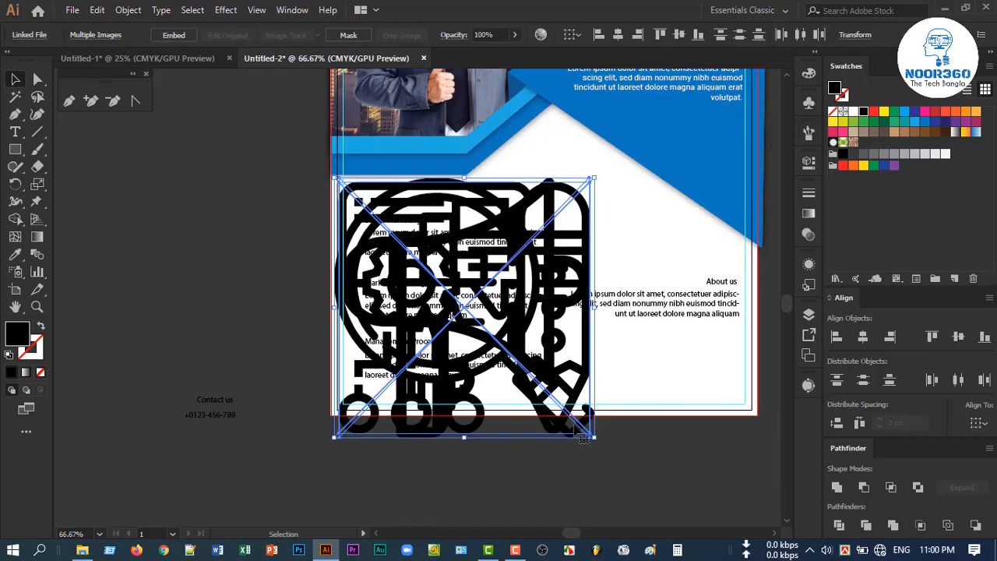
Scale the three stacked service icons down to small icon size and embed them in the document.
{"action": "left_click_drag", "start_coordinate": [594, 439], "coordinate": [520, 324]}
{"action": "scroll", "coordinate": [461, 324], "scroll_direction": "up", "scroll_amount": 3}
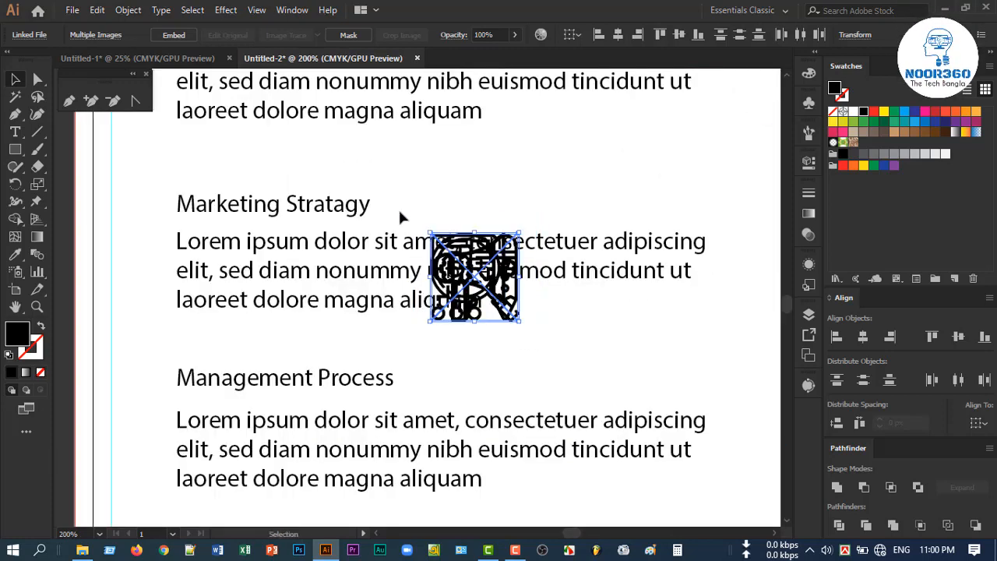
{"action": "left_click", "coordinate": [184, 36]}
{"action": "left_click", "coordinate": [554, 324]}
Draw a black square about 31 px wide beside the Social Marketing paragraph, starting at the margin guide, and round its corners.
{"action": "scroll", "coordinate": [521, 343], "scroll_direction": "down", "scroll_amount": 2}
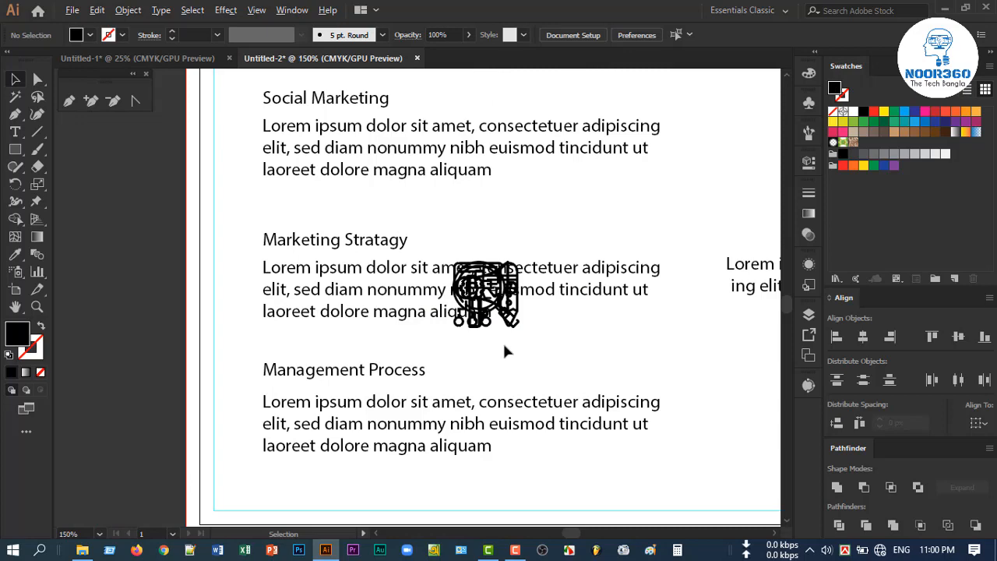
{"action": "key", "text": "space"}
{"action": "left_click_drag", "start_coordinate": [440, 347], "coordinate": [547, 372]}
{"action": "left_click", "coordinate": [15, 149]}
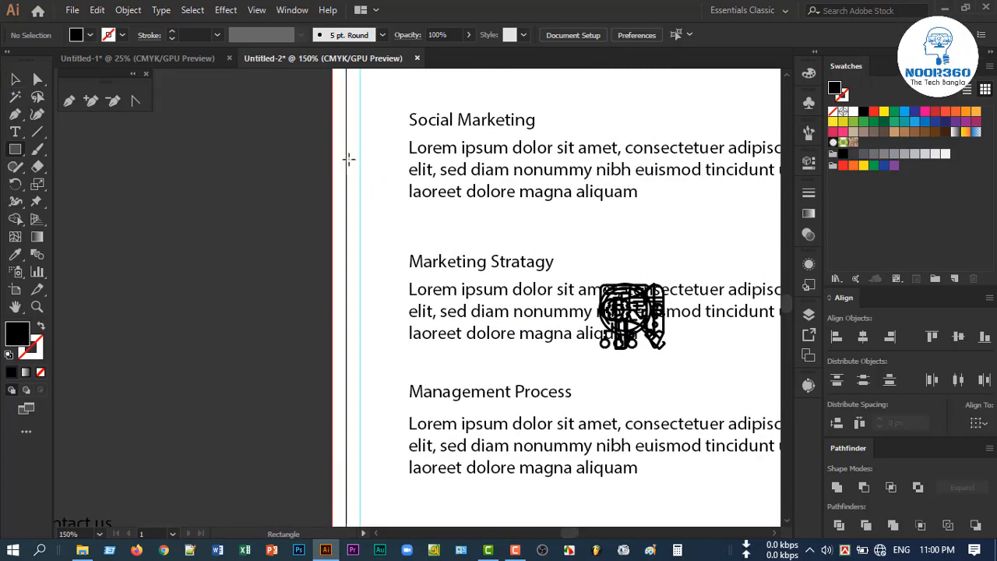
{"action": "left_click_drag", "start_coordinate": [384, 169], "coordinate": [395, 183]}
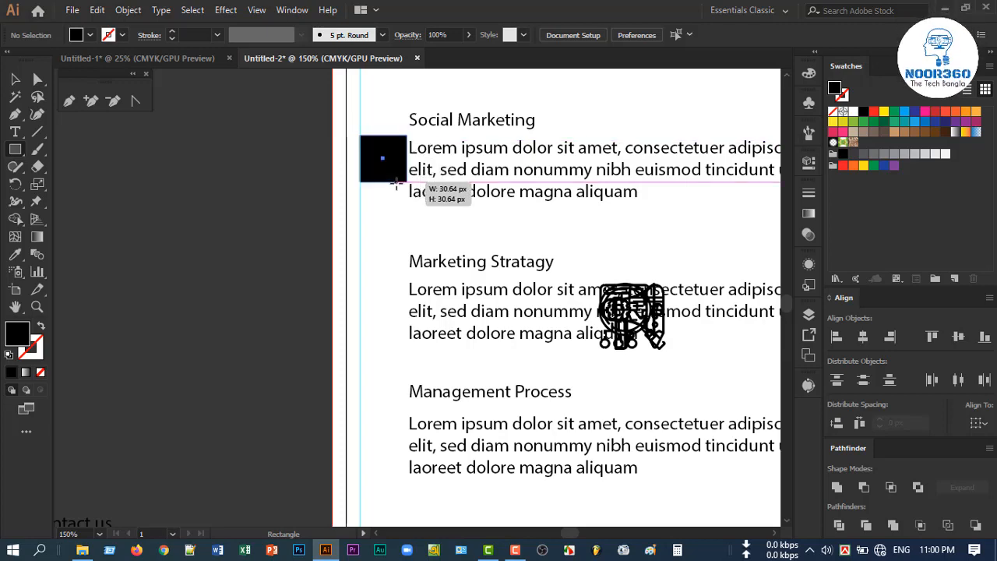
{"action": "scroll", "coordinate": [396, 158], "scroll_direction": "up", "scroll_amount": 1}
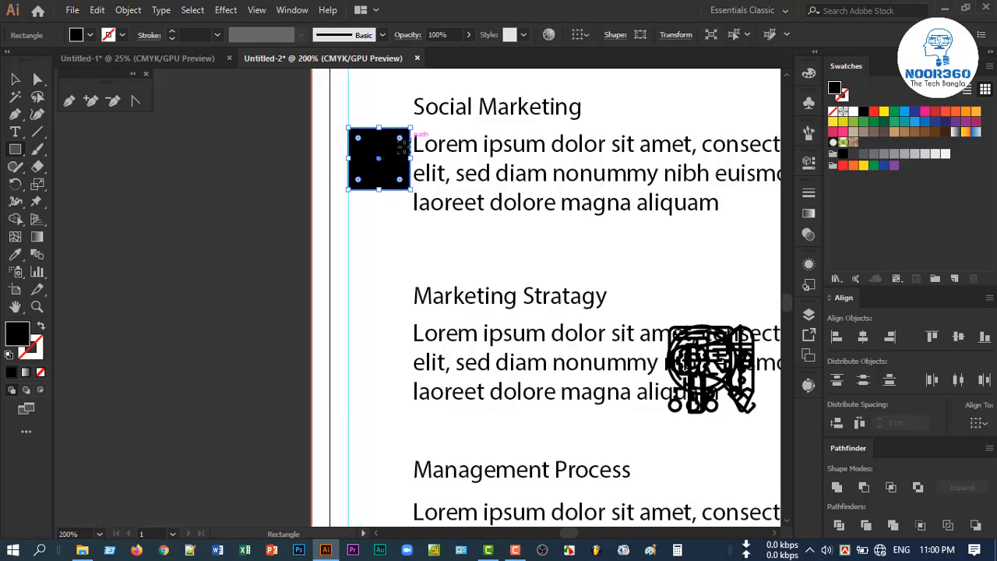
{"action": "scroll", "coordinate": [403, 148], "scroll_direction": "up", "scroll_amount": 2}
{"action": "left_click_drag", "start_coordinate": [408, 117], "coordinate": [405, 132]}
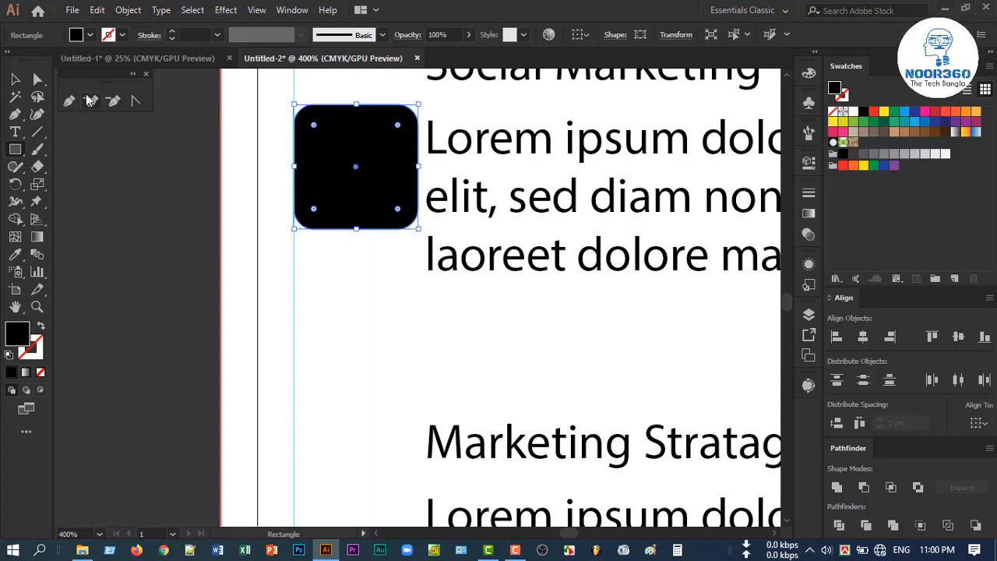
Fill the rounded square with the medium blue swatch.
{"action": "left_click", "coordinate": [16, 79]}
{"action": "left_click", "coordinate": [104, 224]}
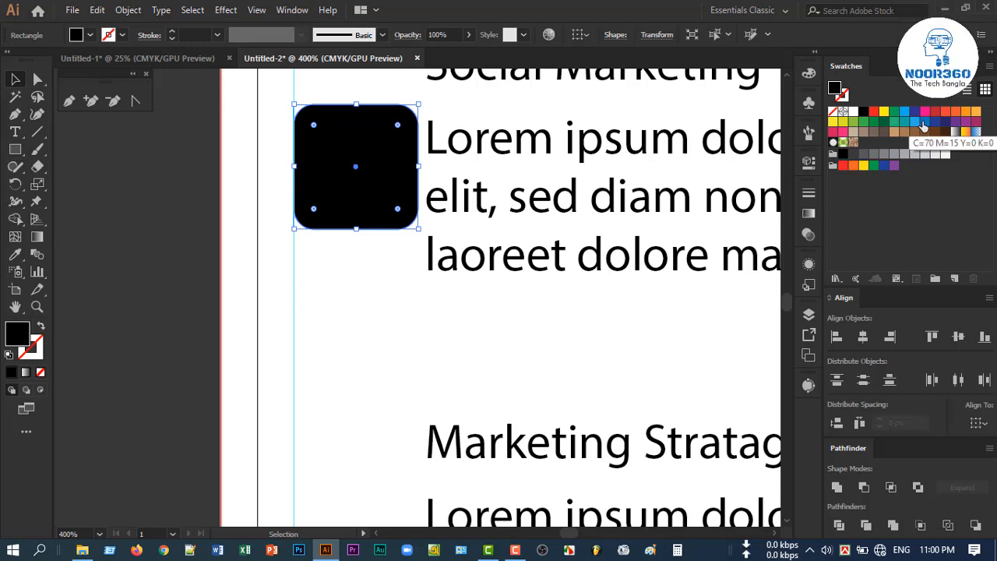
{"action": "left_click", "coordinate": [923, 123]}
{"action": "left_click", "coordinate": [172, 281]}
{"action": "scroll", "coordinate": [173, 281], "scroll_direction": "down", "scroll_amount": 3}
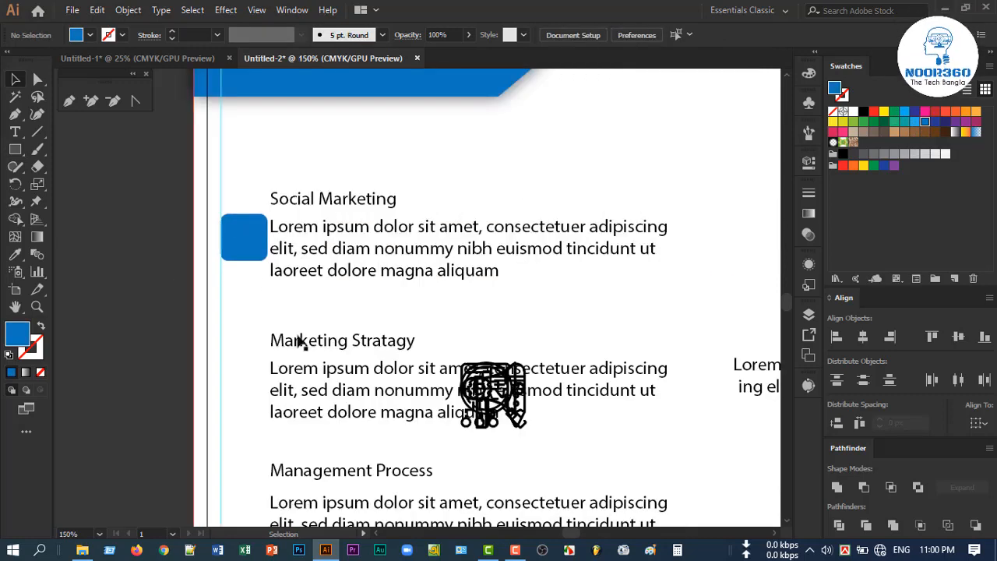
Move the content icon from the stack to just below the blue square and shift the three service texts slightly right.
{"action": "left_click_drag", "start_coordinate": [494, 389], "coordinate": [260, 302]}
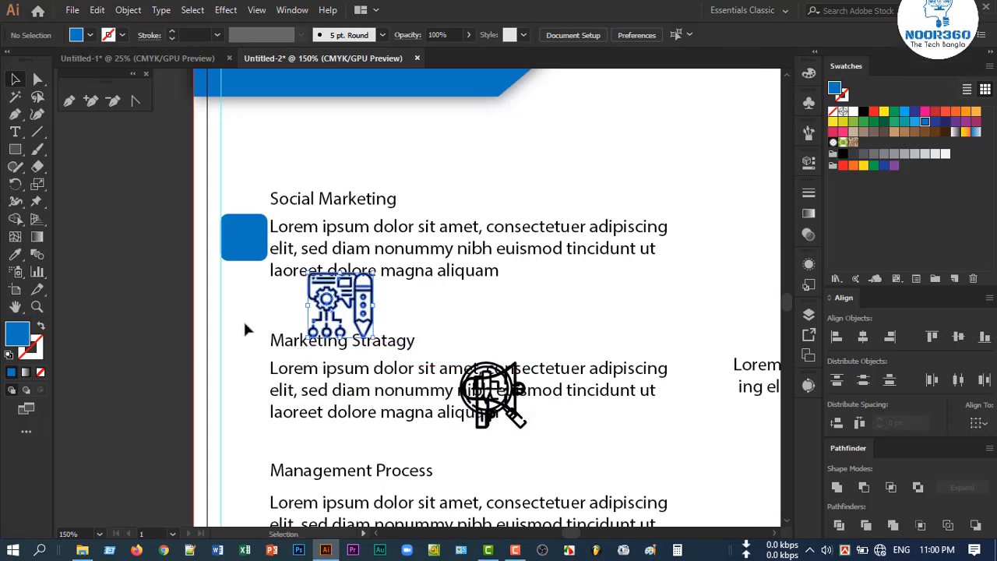
{"action": "scroll", "coordinate": [243, 327], "scroll_direction": "up", "scroll_amount": 1}
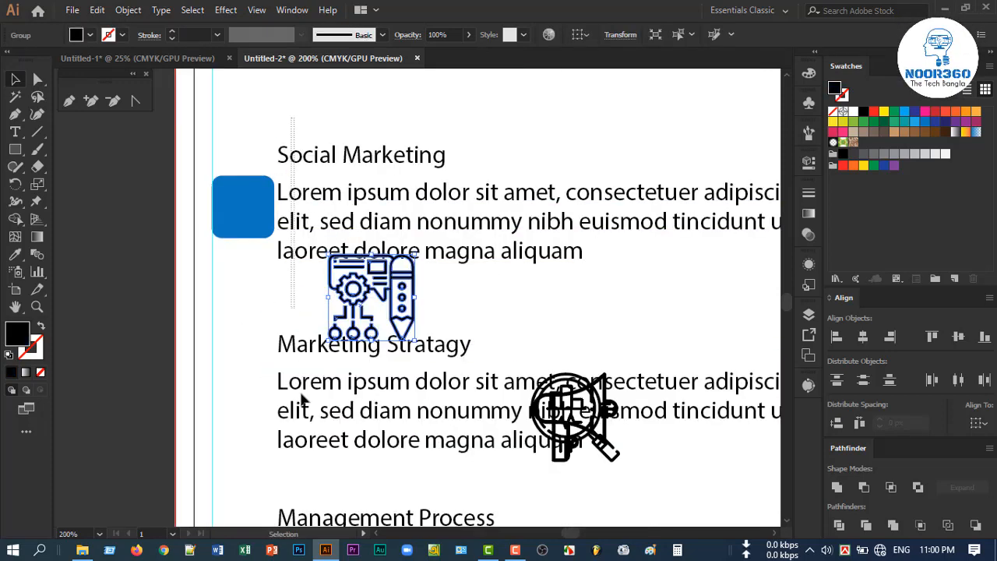
{"action": "scroll", "coordinate": [303, 399], "scroll_direction": "down", "scroll_amount": 4}
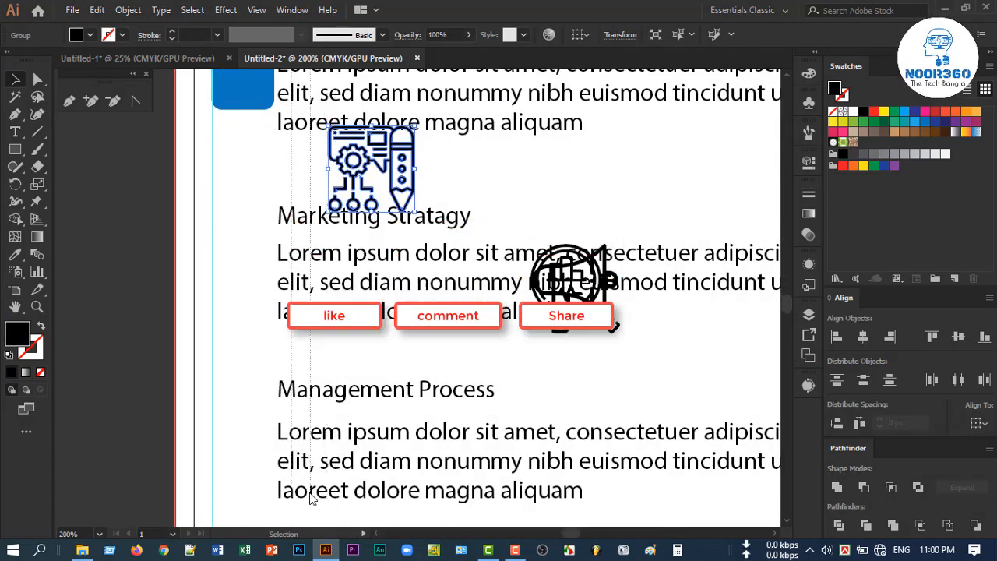
{"action": "left_click_drag", "start_coordinate": [315, 442], "coordinate": [333, 441]}
{"action": "scroll", "coordinate": [215, 277], "scroll_direction": "up", "scroll_amount": 2}
{"action": "left_click_drag", "start_coordinate": [335, 242], "coordinate": [282, 314]}
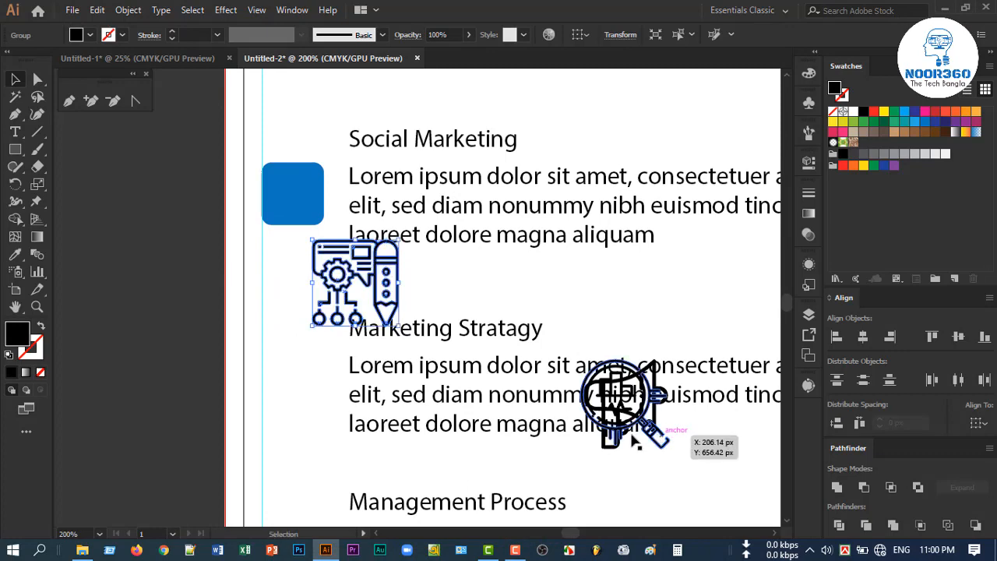
Move the statistics icon beside the Marketing Stratagy paragraph and the megaphone icon beside the Management Process heading.
{"action": "left_click_drag", "start_coordinate": [660, 437], "coordinate": [354, 416]}
{"action": "scroll", "coordinate": [713, 454], "scroll_direction": "down", "scroll_amount": 1}
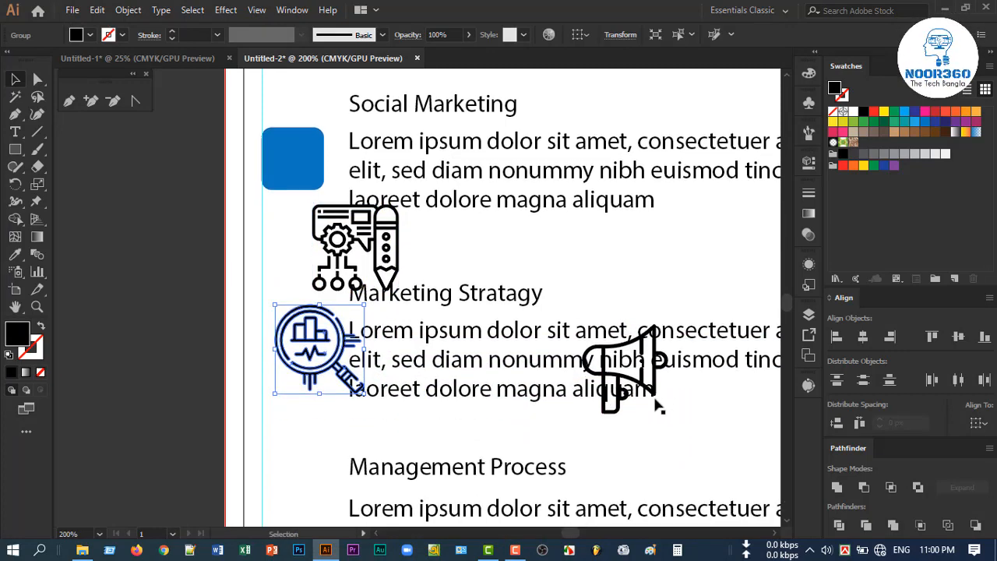
{"action": "left_click_drag", "start_coordinate": [657, 387], "coordinate": [322, 475]}
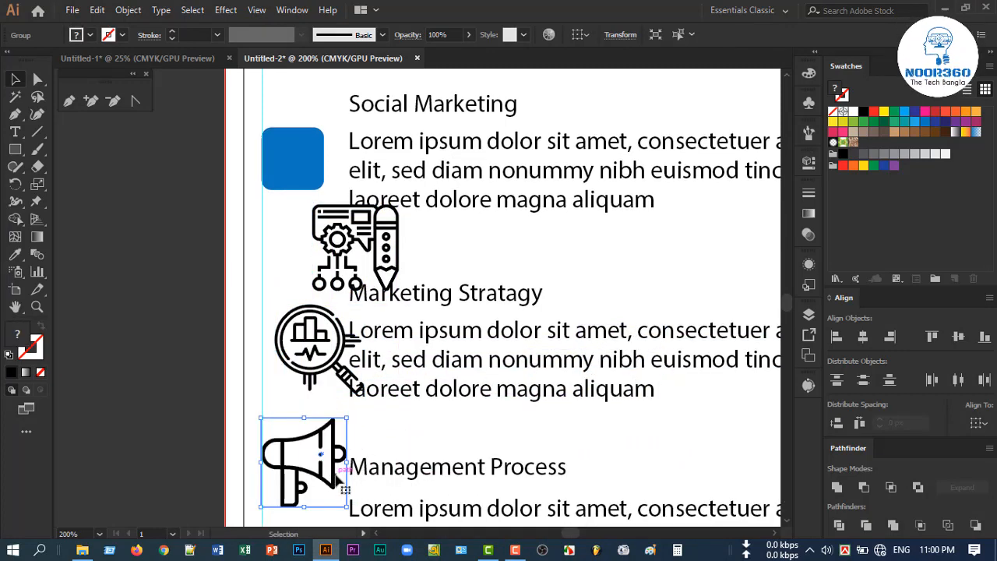
{"action": "scroll", "coordinate": [341, 472], "scroll_direction": "down", "scroll_amount": 1}
{"action": "scroll", "coordinate": [335, 468], "scroll_direction": "down", "scroll_amount": 1}
{"action": "scroll", "coordinate": [330, 460], "scroll_direction": "up", "scroll_amount": 2}
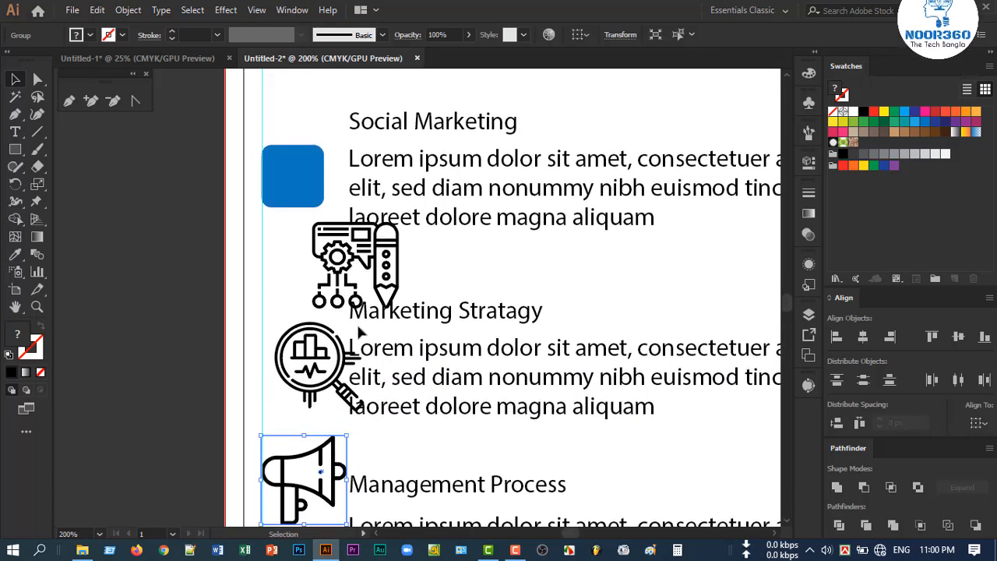
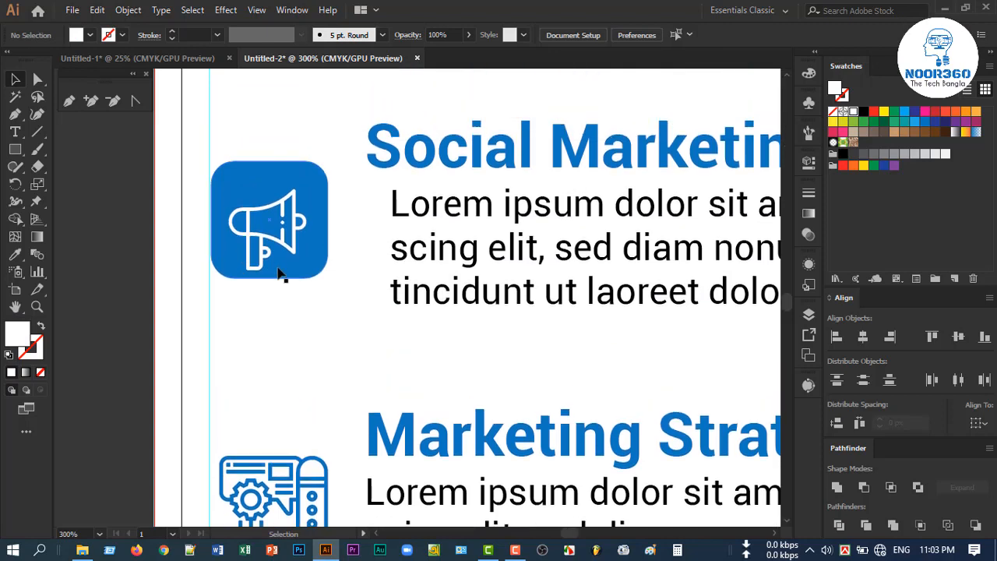
Duplicate the blue rounded square behind the megaphone and place the copy just below it.
{"action": "key", "text": "ctrl+minus"}
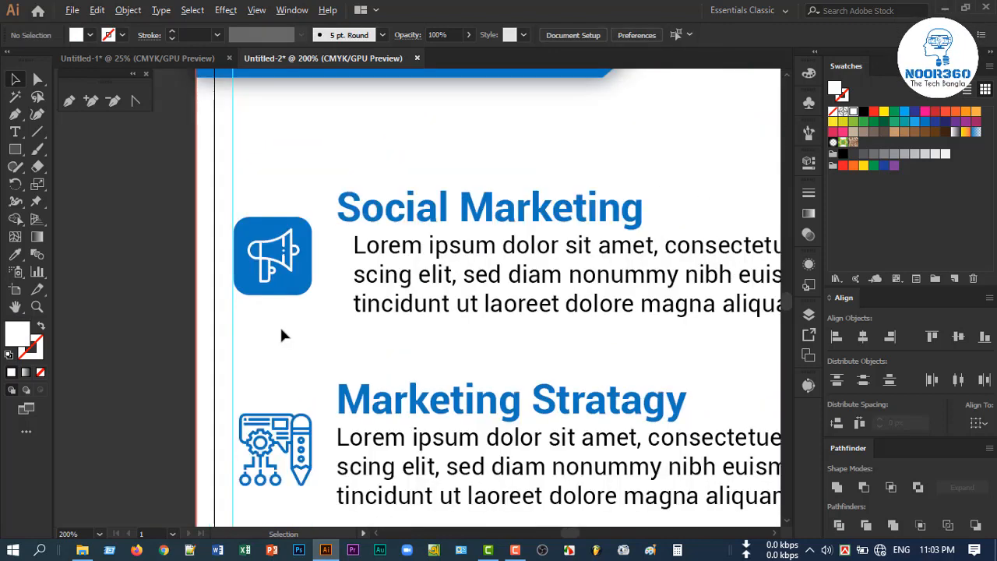
{"action": "key", "text": "ctrl+minus"}
{"action": "left_click", "coordinate": [288, 298]}
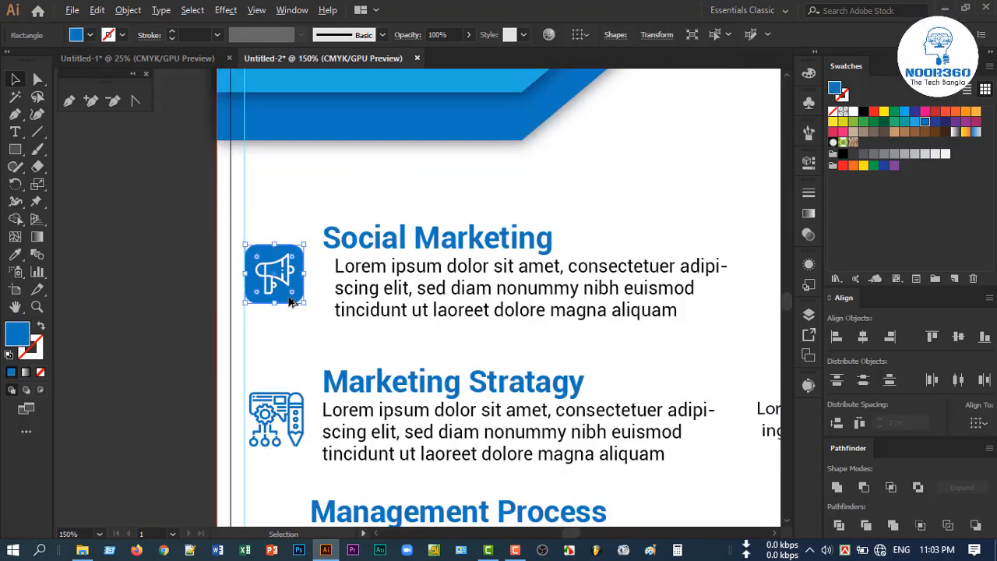
{"action": "left_click_drag", "start_coordinate": [279, 264], "coordinate": [289, 352], "text": "alt"}
{"action": "scroll", "coordinate": [296, 322], "scroll_direction": "up", "scroll_amount": 1}
{"action": "key", "text": "ctrl+plus"}
{"action": "key", "text": "ctrl+plus"}
{"action": "key", "text": "ctrl+plus"}
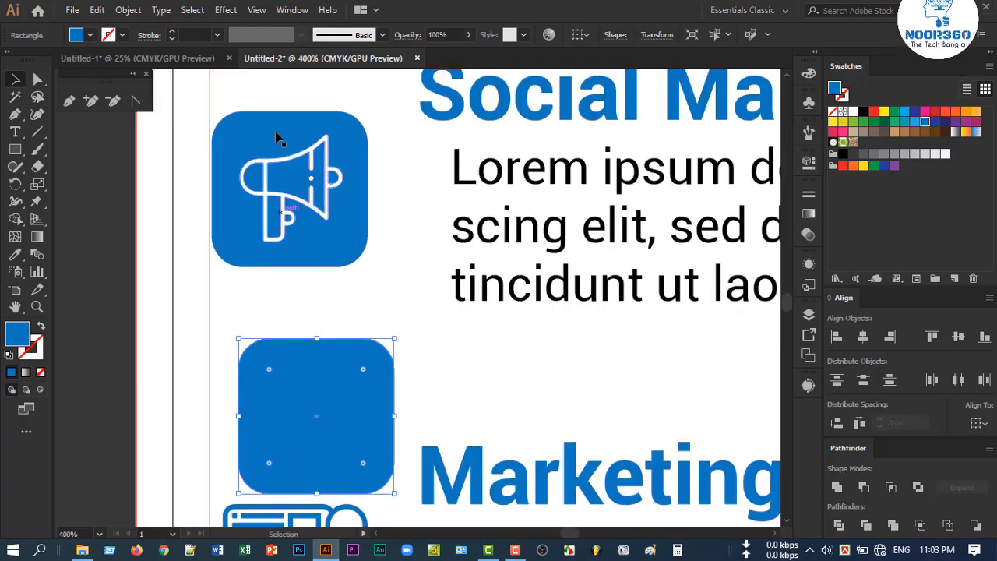
Center the megaphone icon on its blue square and group the two.
{"action": "left_click", "coordinate": [288, 160]}
{"action": "left_click", "coordinate": [862, 336]}
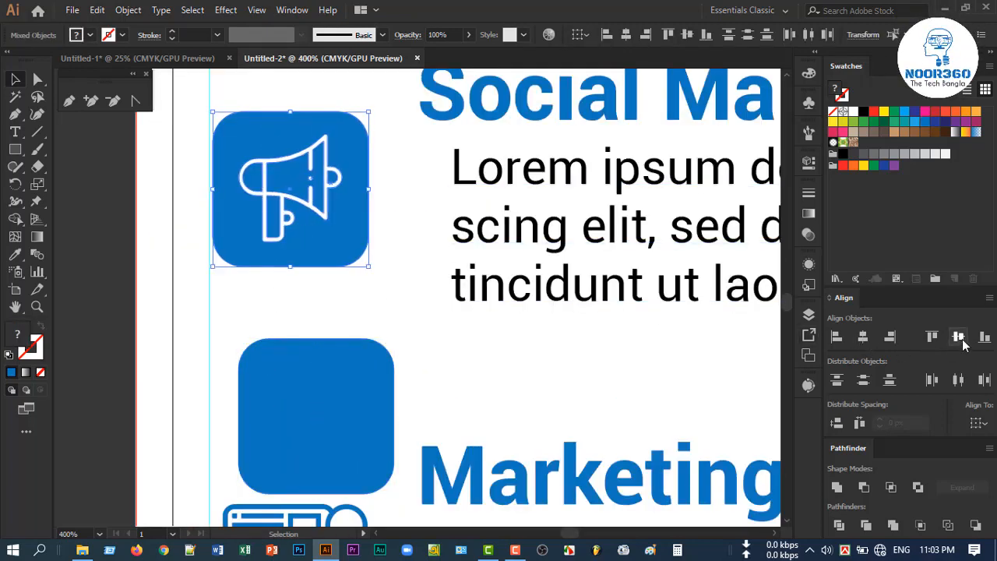
{"action": "key", "text": "a"}
{"action": "key", "text": "ctrl+g"}
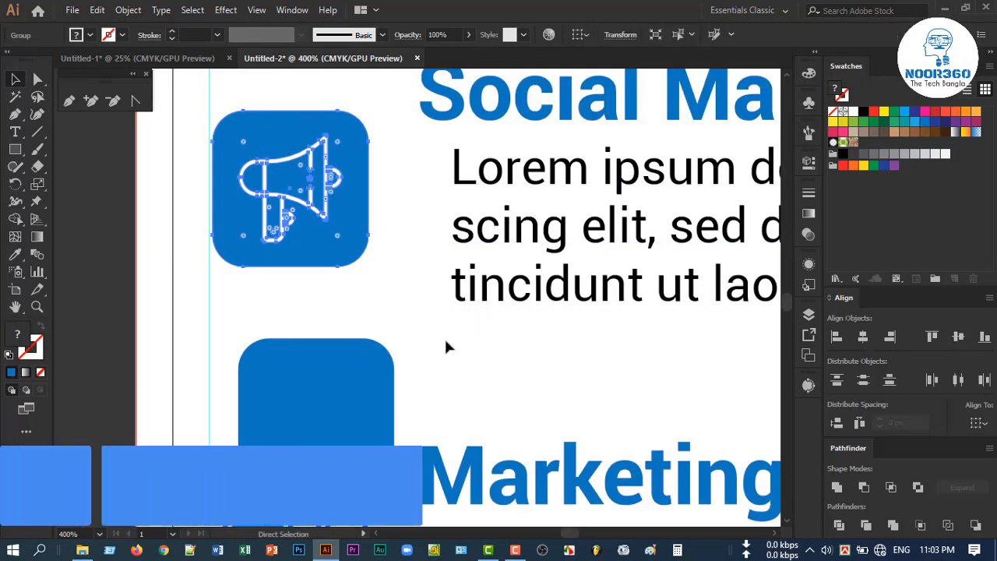
{"action": "left_click", "coordinate": [445, 346]}
Shrink the content icon slightly around its center and place the duplicated blue square behind it.
{"action": "scroll", "coordinate": [402, 384], "scroll_direction": "down", "scroll_amount": 4}
{"action": "left_click", "coordinate": [320, 415]}
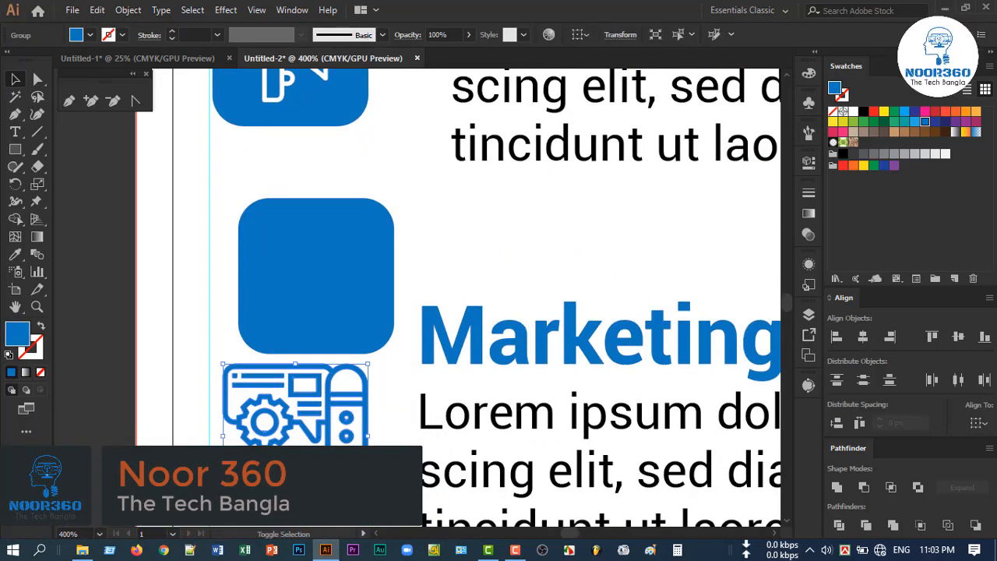
{"action": "left_click_drag", "start_coordinate": [367, 509], "coordinate": [353, 495]}
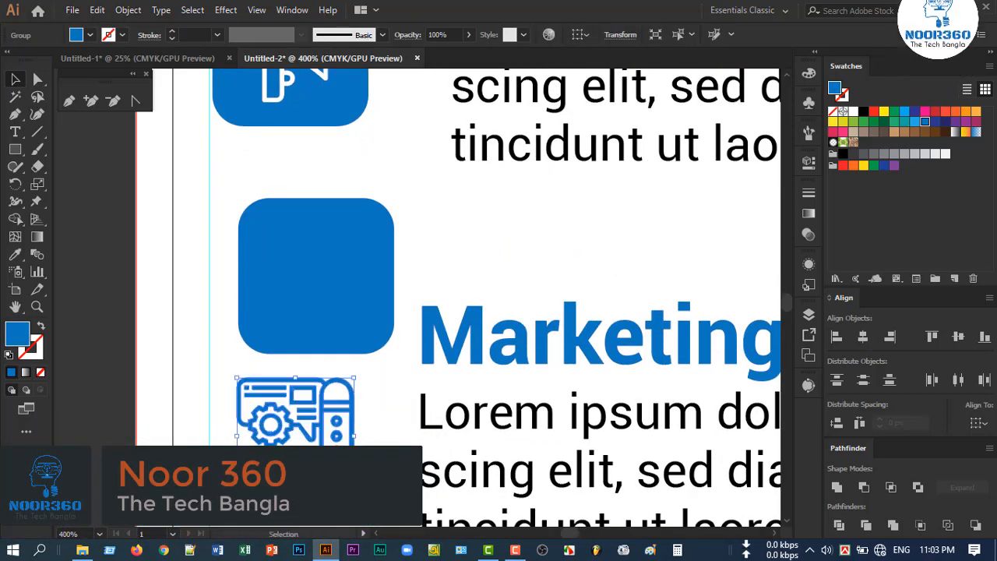
{"action": "left_click", "coordinate": [374, 413]}
{"action": "scroll", "coordinate": [374, 413], "scroll_direction": "down", "scroll_amount": 2}
{"action": "left_click_drag", "start_coordinate": [346, 263], "coordinate": [328, 399]}
{"action": "key", "text": "ctrl+shift+bracketleft"}
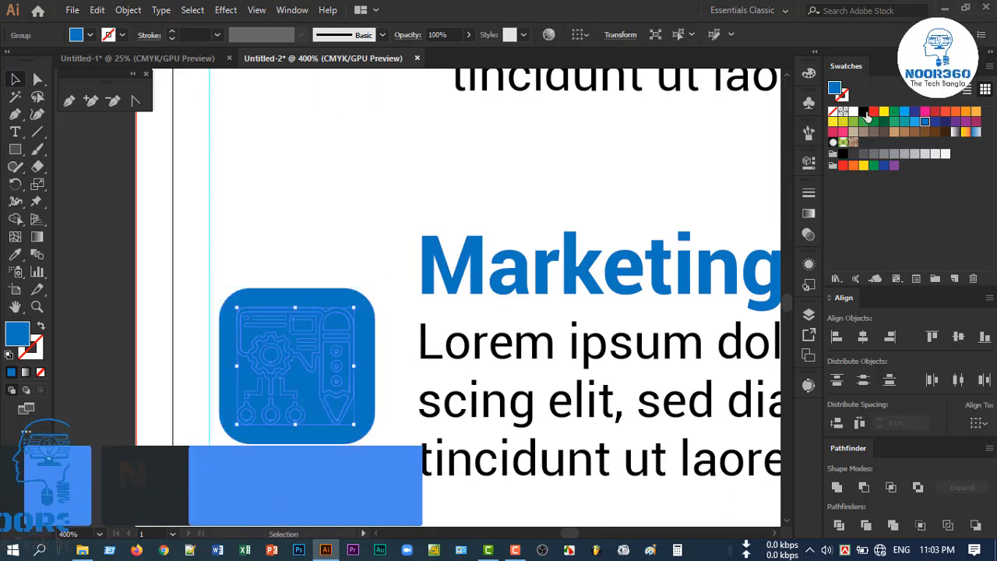
Recolor the content icon white and group it with its blue square.
{"action": "left_click", "coordinate": [323, 389]}
{"action": "left_click", "coordinate": [347, 372], "text": "shift"}
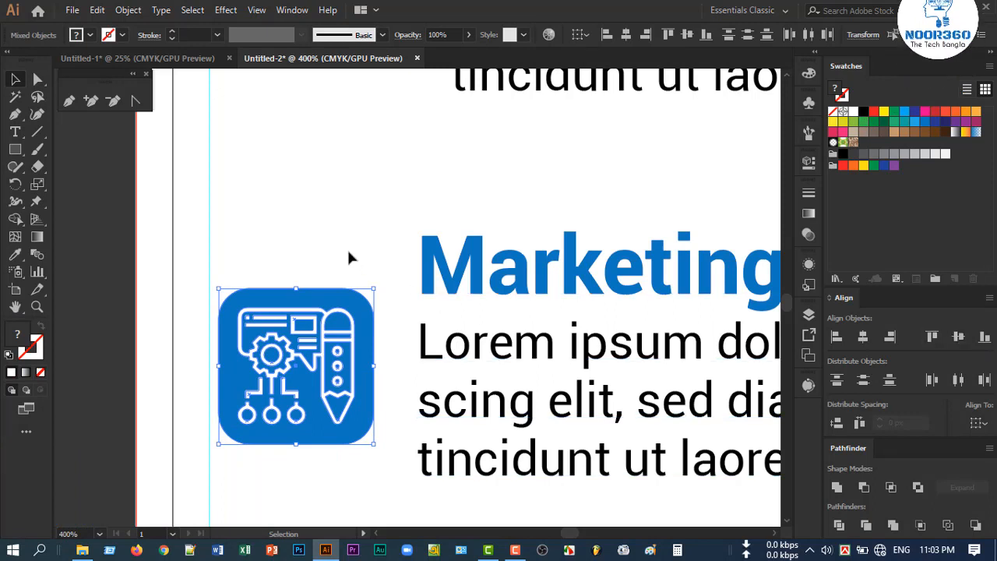
{"action": "key", "text": "ctrl+g"}
Duplicate the blue square from the content icon and place the copy behind the statistics icon beside Management Process.
{"action": "scroll", "coordinate": [348, 253], "scroll_direction": "down", "scroll_amount": 3}
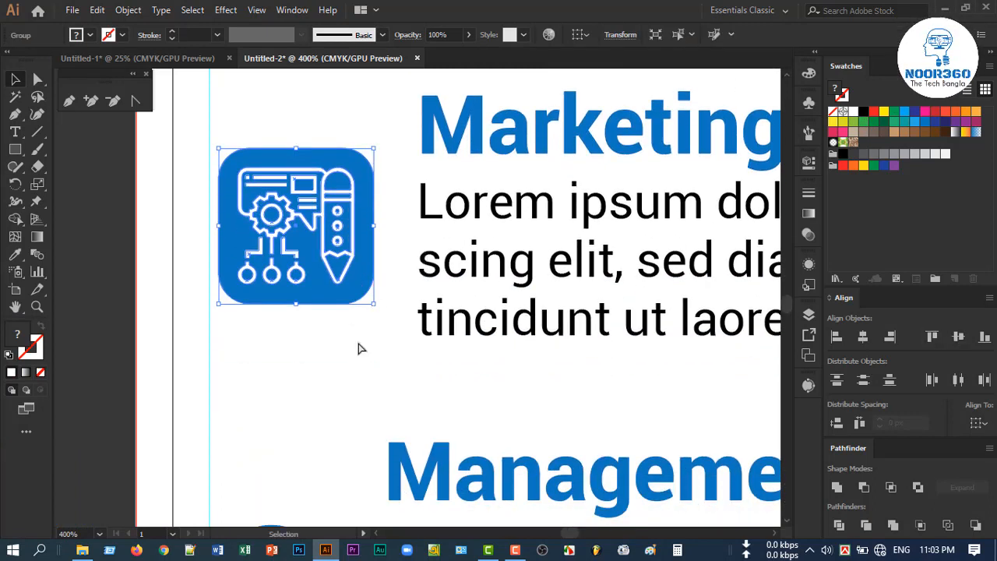
{"action": "left_click", "coordinate": [325, 374]}
{"action": "left_click_drag", "start_coordinate": [347, 295], "coordinate": [350, 469]}
{"action": "scroll", "coordinate": [371, 433], "scroll_direction": "down", "scroll_amount": 1}
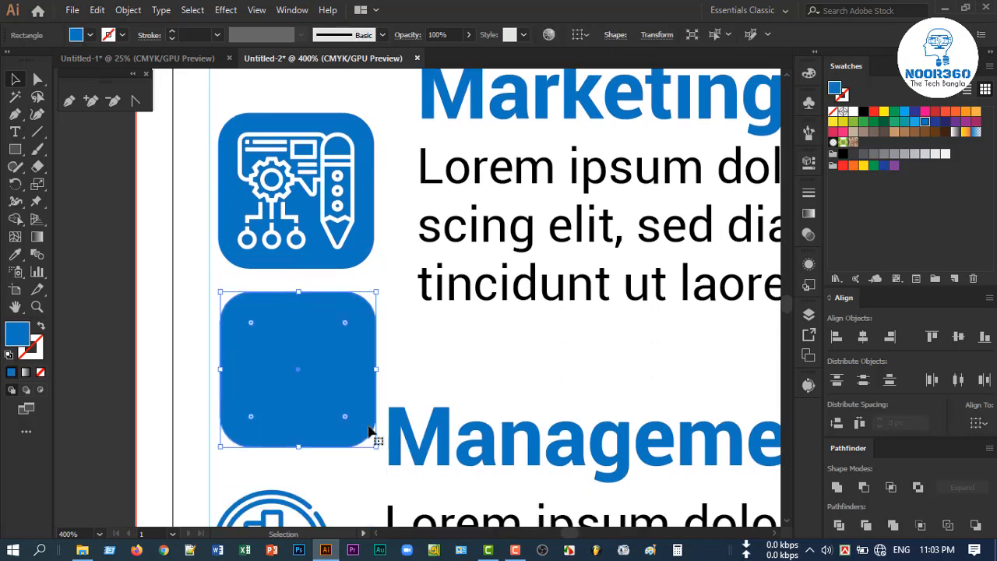
{"action": "left_click", "coordinate": [326, 177]}
{"action": "scroll", "coordinate": [285, 249], "scroll_direction": "down", "scroll_amount": 3}
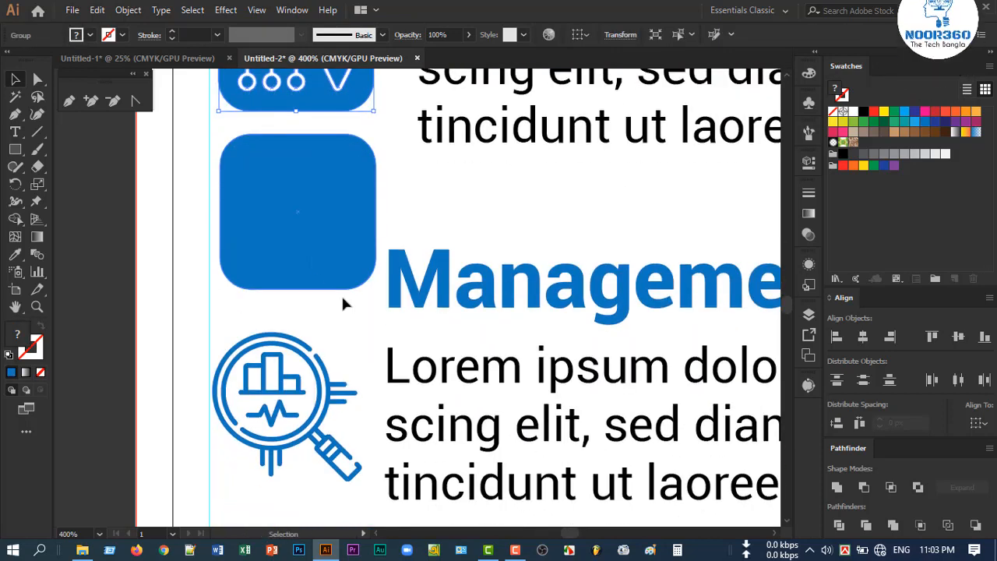
{"action": "left_click_drag", "start_coordinate": [335, 257], "coordinate": [324, 454]}
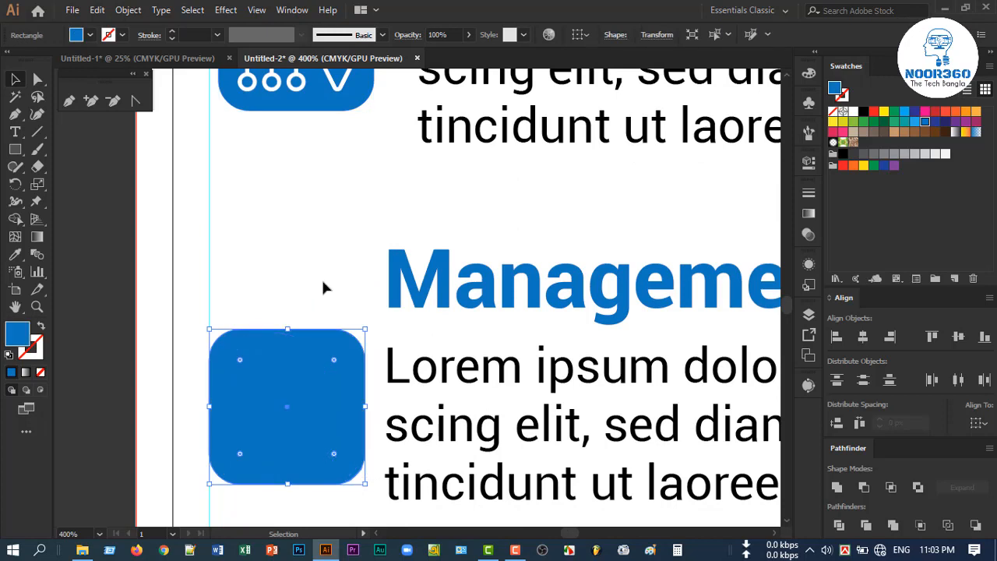
{"action": "key", "text": "ctrl+shift+bracketleft"}
Recolor the statistics icon white and shrink it around its center to fit inside the blue square.
{"action": "left_click", "coordinate": [318, 379]}
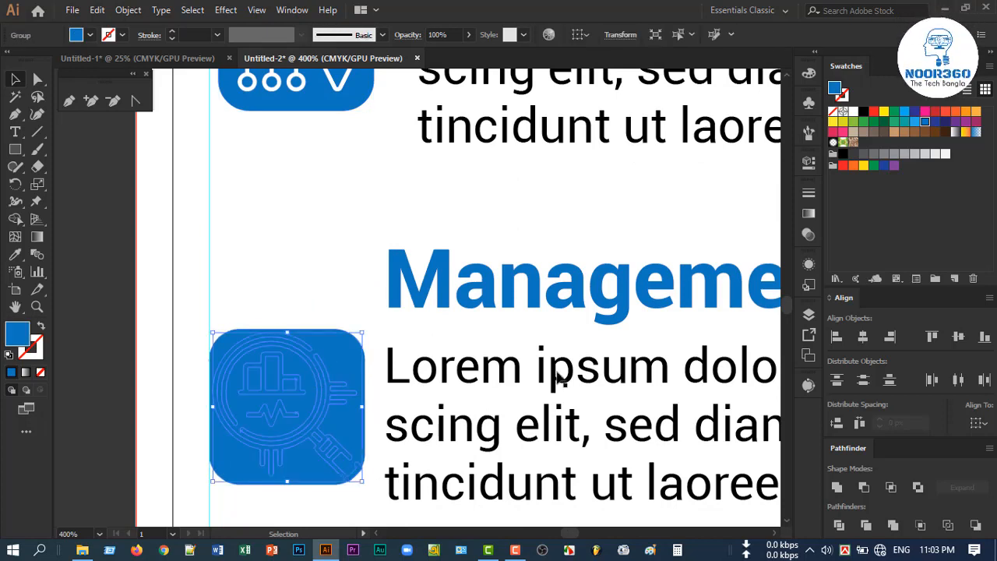
{"action": "left_click", "coordinate": [853, 111]}
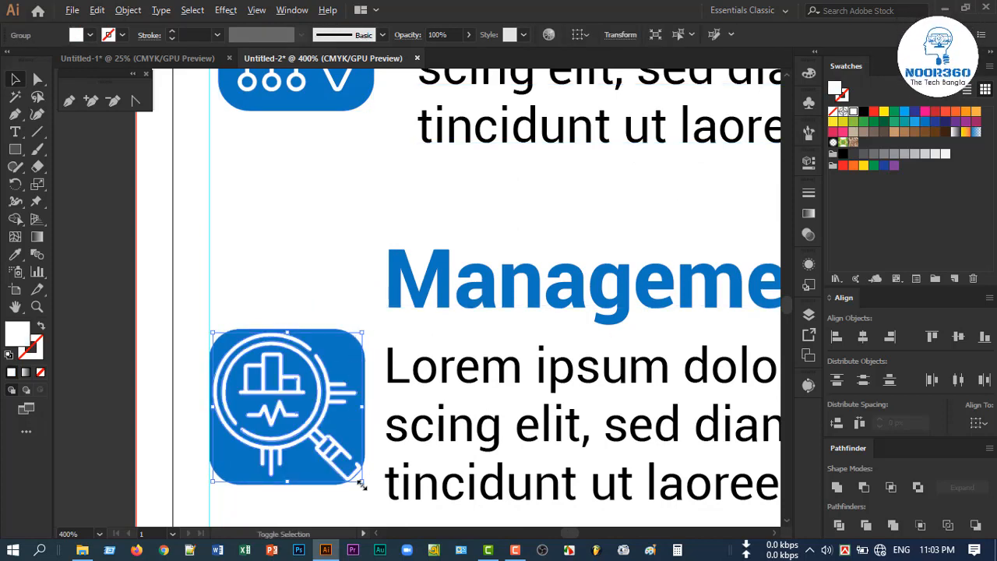
{"action": "left_click_drag", "start_coordinate": [362, 483], "coordinate": [352, 473]}
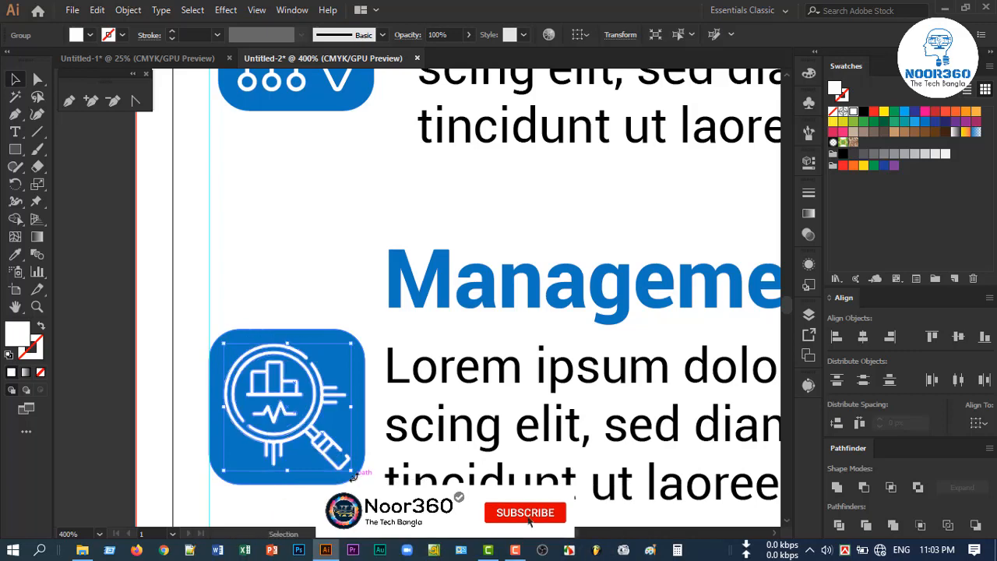
{"action": "left_click", "coordinate": [329, 310]}
Center the statistics icon on its blue square beside the Management Process paragraph.
{"action": "scroll", "coordinate": [289, 348], "scroll_direction": "down", "scroll_amount": 2}
{"action": "left_click_drag", "start_coordinate": [276, 246], "coordinate": [309, 370]}
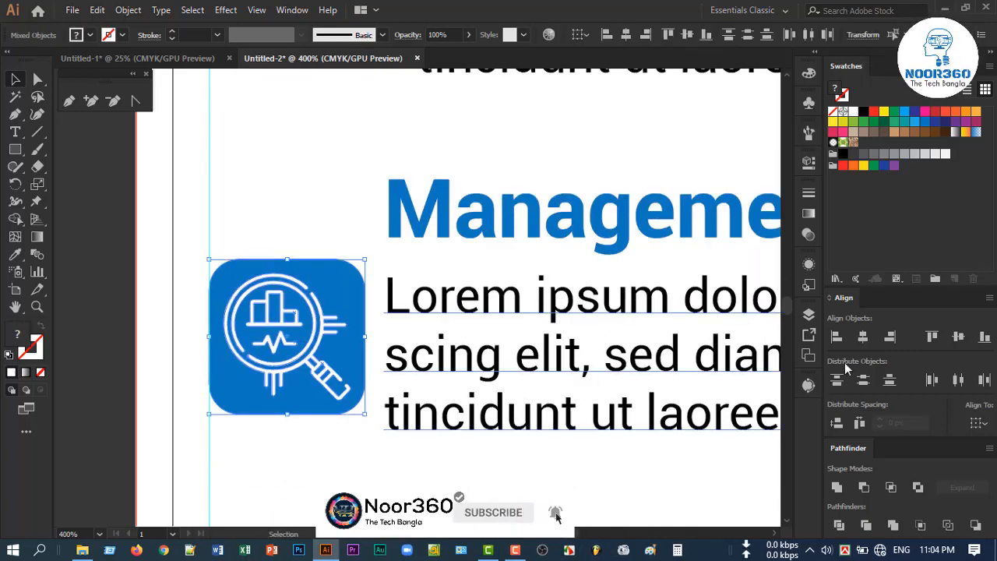
{"action": "left_click", "coordinate": [863, 337]}
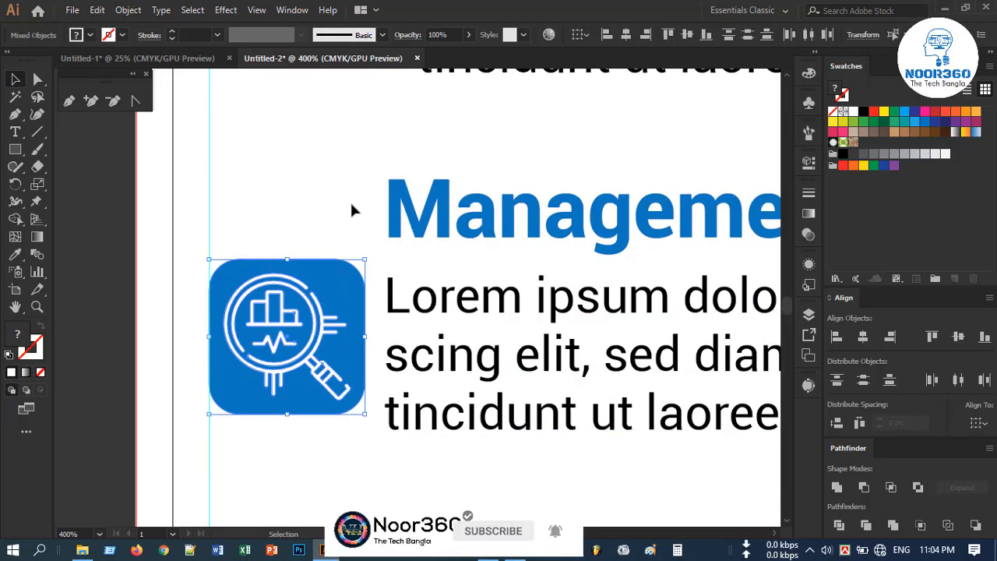
{"action": "key", "text": "a"}
{"action": "left_click", "coordinate": [319, 168]}
{"action": "key", "text": "ctrl+minus"}
{"action": "key", "text": "ctrl+minus"}
{"action": "key", "text": "ctrl+minus"}
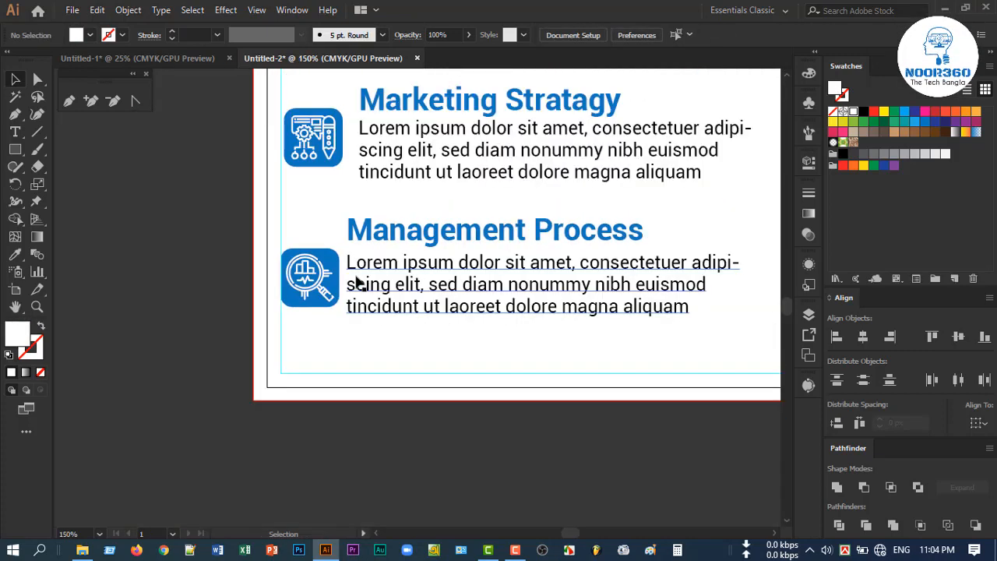
Left-align the three service headings and their paragraphs, and shift the aligned text slightly away from the icons.
{"action": "scroll", "coordinate": [372, 325], "scroll_direction": "up", "scroll_amount": 2}
{"action": "scroll", "coordinate": [371, 325], "scroll_direction": "up", "scroll_amount": 2}
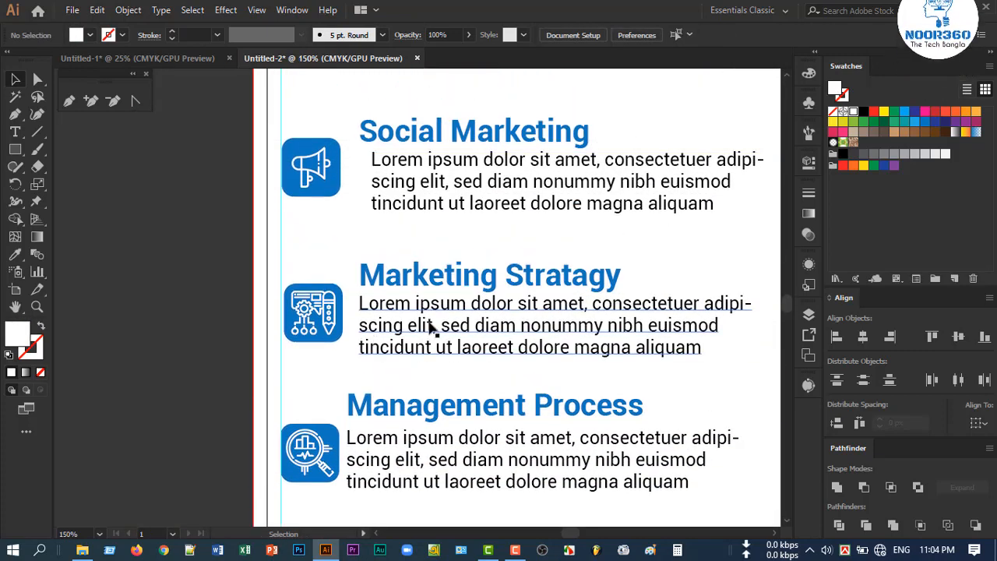
{"action": "left_click_drag", "start_coordinate": [495, 464], "coordinate": [504, 475]}
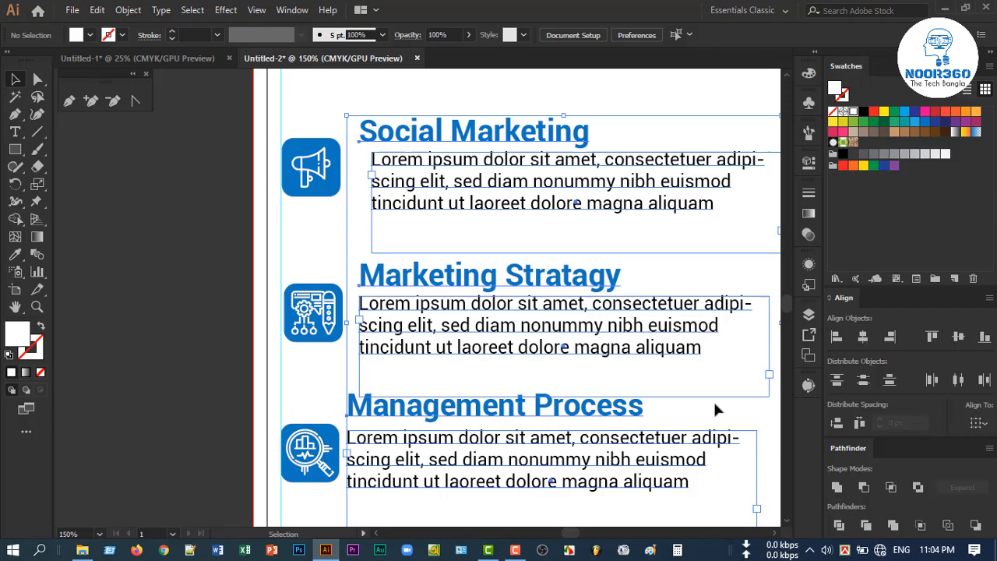
{"action": "left_click", "coordinate": [836, 338]}
{"action": "mouse_move", "coordinate": [426, 309]}
{"action": "left_mouse_down"}
{"action": "mouse_move", "coordinate": [436, 306]}
{"action": "mouse_move", "coordinate": [435, 316]}
{"action": "left_mouse_up"}
{"action": "left_click", "coordinate": [169, 299]}
Move the Management Process heading and its paragraph down slightly, closing the gap between them and evening out the spacing beside the icon.
{"action": "scroll", "coordinate": [403, 214], "scroll_direction": "up", "scroll_amount": 1}
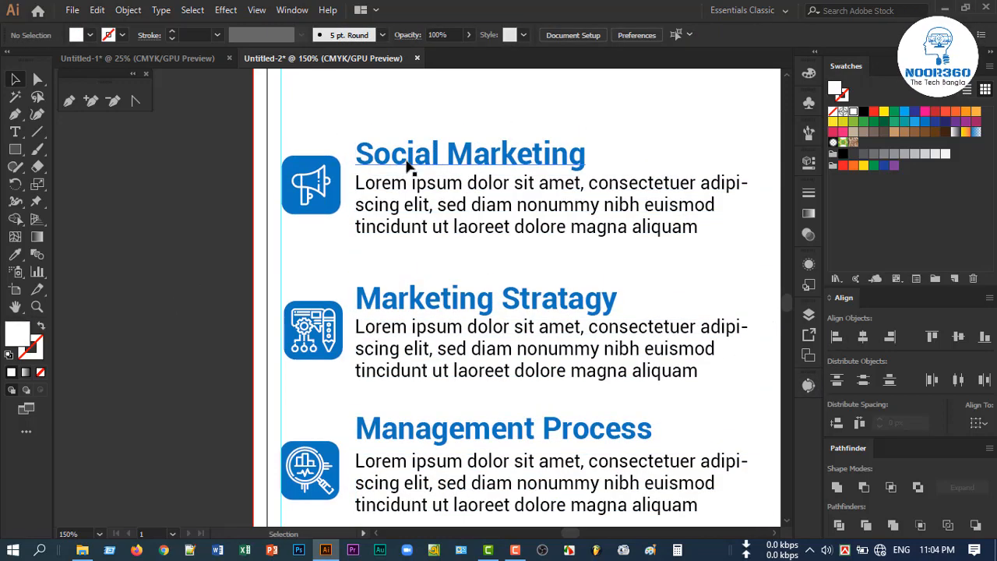
{"action": "scroll", "coordinate": [404, 213], "scroll_direction": "down", "scroll_amount": 2}
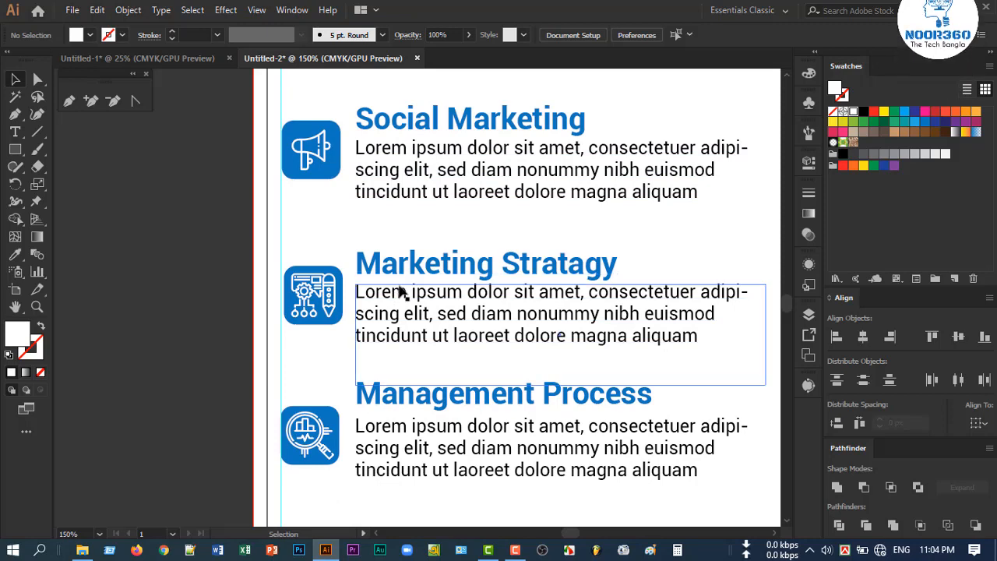
{"action": "scroll", "coordinate": [396, 285], "scroll_direction": "down", "scroll_amount": 1}
{"action": "scroll", "coordinate": [473, 350], "scroll_direction": "down", "scroll_amount": 2}
{"action": "scroll", "coordinate": [415, 347], "scroll_direction": "up", "scroll_amount": 2}
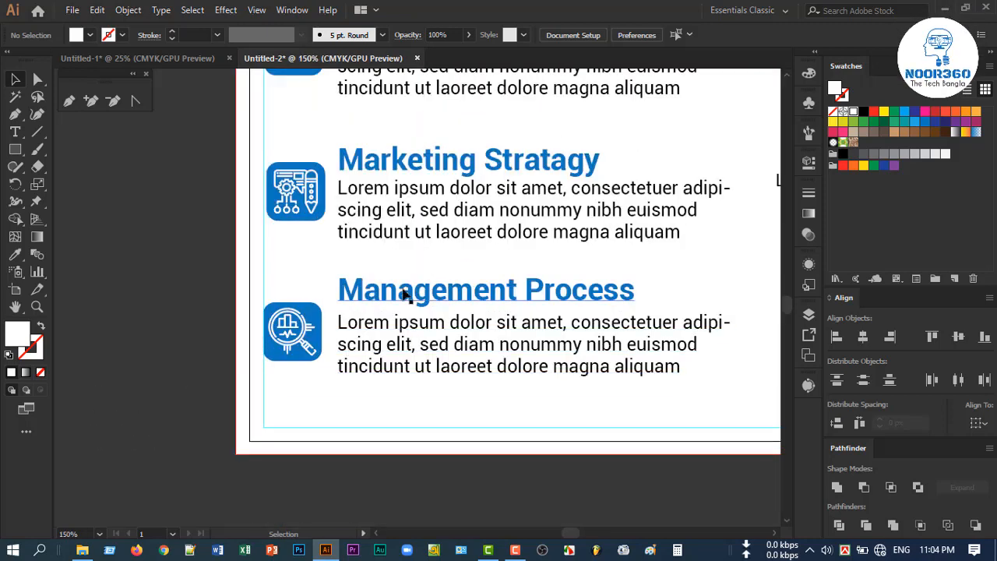
{"action": "left_click_drag", "start_coordinate": [403, 294], "coordinate": [404, 297]}
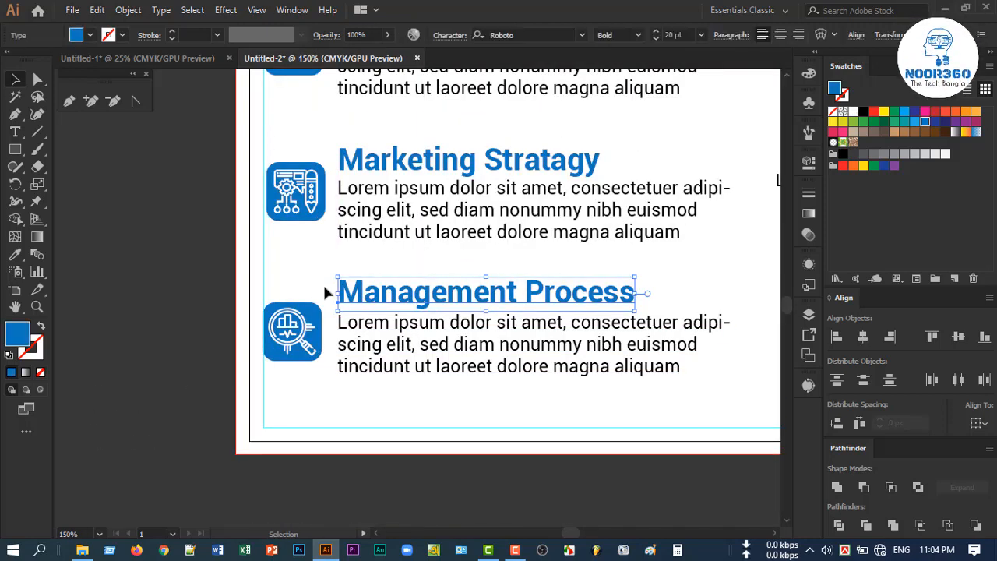
{"action": "left_click_drag", "start_coordinate": [366, 343], "coordinate": [369, 346]}
{"action": "left_click_drag", "start_coordinate": [373, 296], "coordinate": [371, 303]}
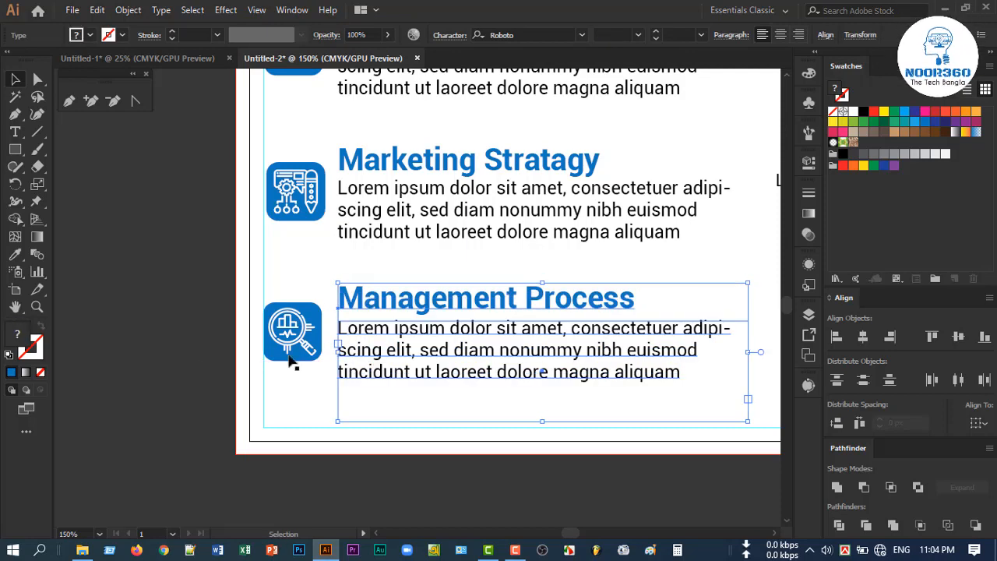
{"action": "left_click", "coordinate": [173, 335]}
Nudge the Marketing Stratagy paragraph down slightly to leave more space below its heading.
{"action": "scroll", "coordinate": [260, 338], "scroll_direction": "down", "scroll_amount": 1}
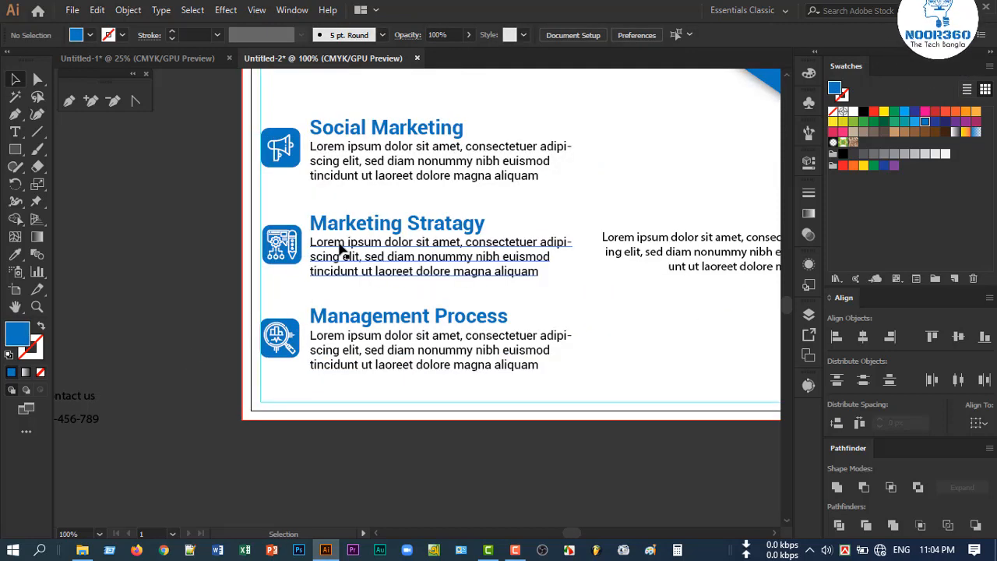
{"action": "left_click_drag", "start_coordinate": [341, 251], "coordinate": [340, 255]}
{"action": "scroll", "coordinate": [336, 241], "scroll_direction": "up", "scroll_amount": 2}
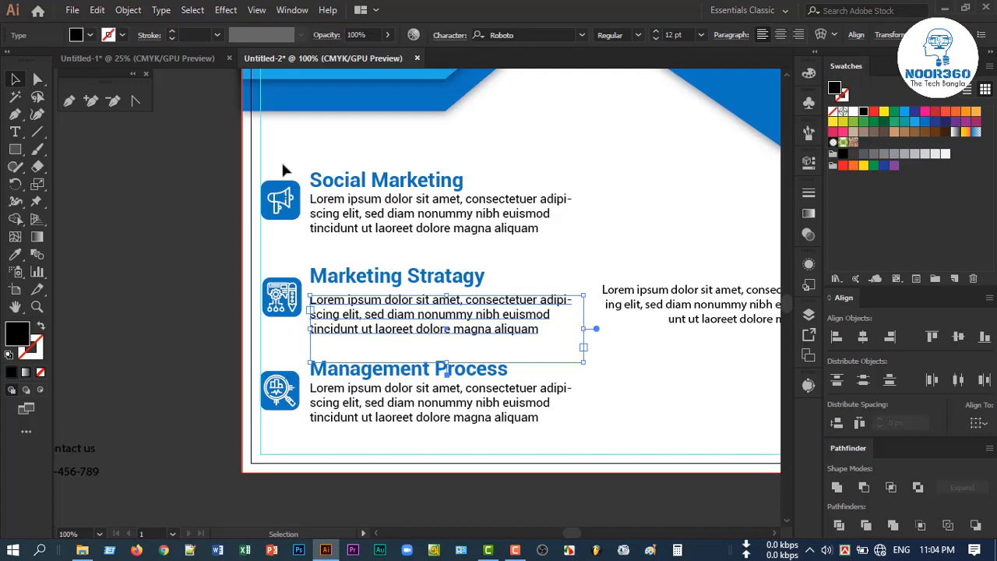
{"action": "left_click", "coordinate": [405, 411]}
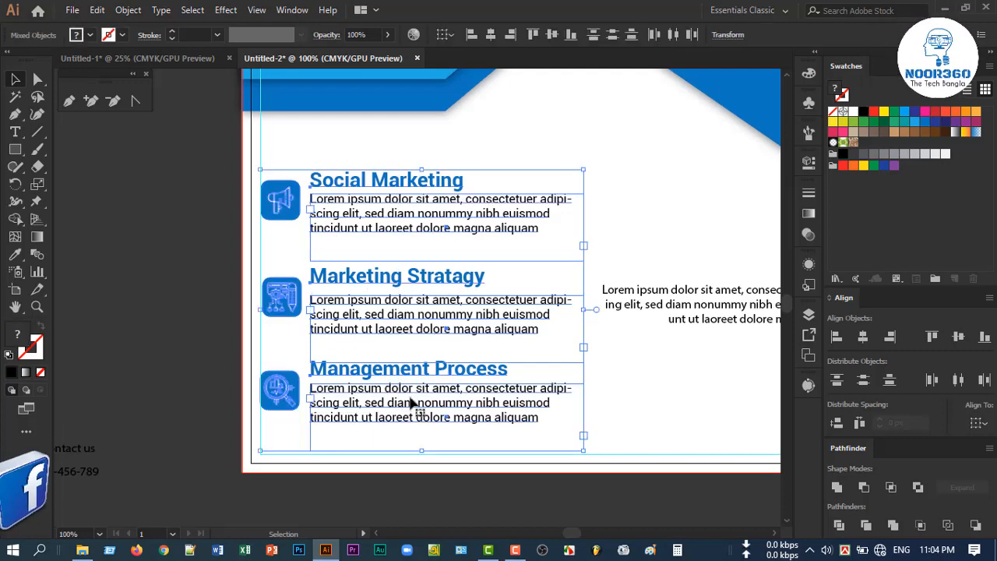
{"action": "left_click", "coordinate": [211, 345]}
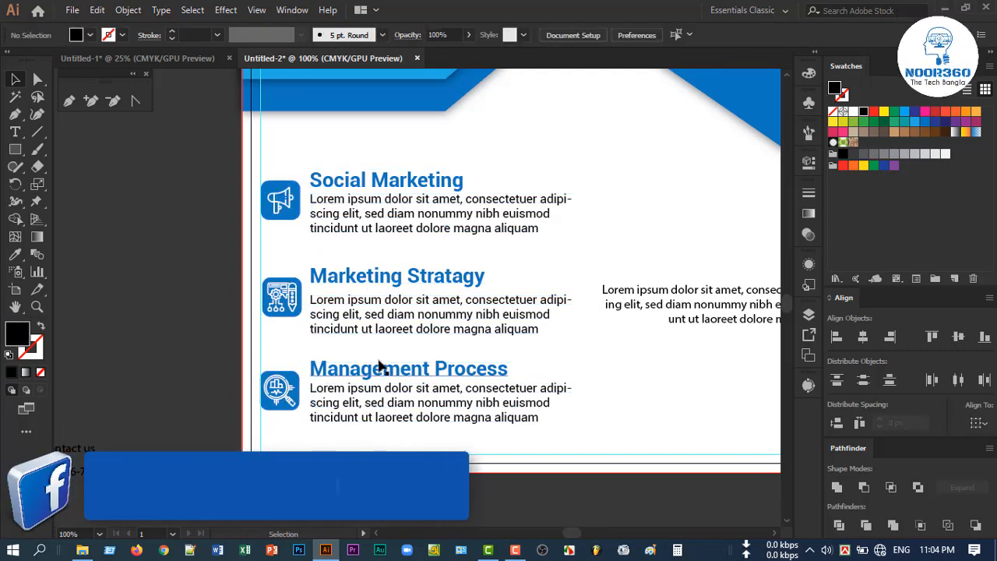
Copy the Social Marketing heading's style to the About us heading with the Eyedropper and move it above the end of its paragraph.
{"action": "scroll", "coordinate": [378, 363], "scroll_direction": "down", "scroll_amount": 1}
{"action": "left_click_drag", "start_coordinate": [509, 411], "coordinate": [351, 421]}
{"action": "scroll", "coordinate": [538, 367], "scroll_direction": "up", "scroll_amount": 1}
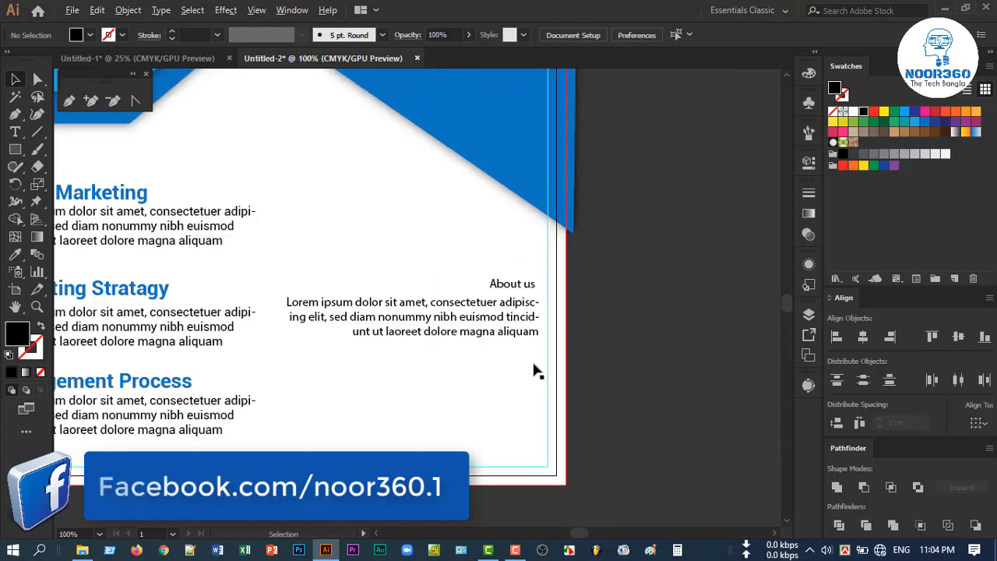
{"action": "scroll", "coordinate": [503, 335], "scroll_direction": "down", "scroll_amount": 1}
{"action": "left_click", "coordinate": [507, 299]}
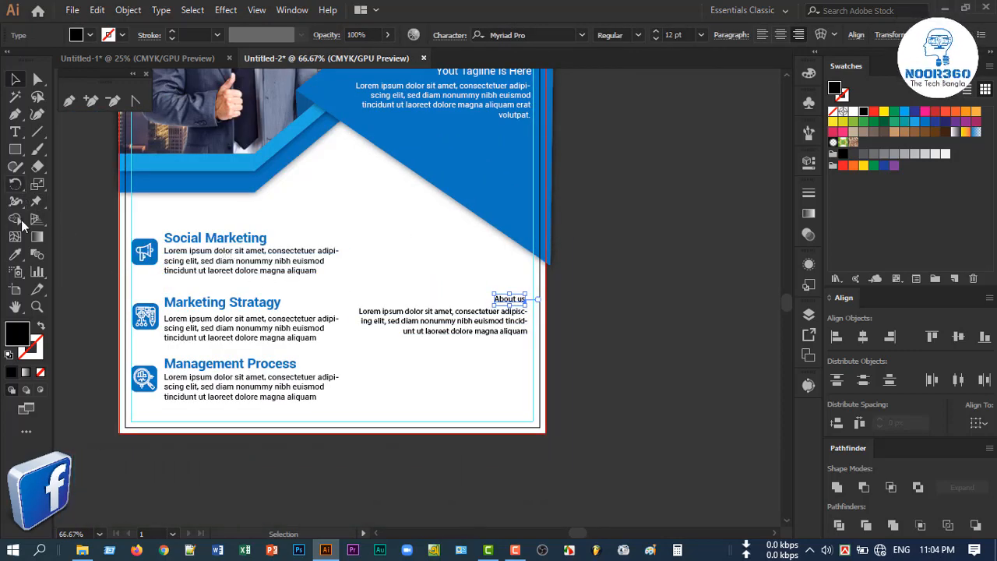
{"action": "left_click", "coordinate": [174, 232]}
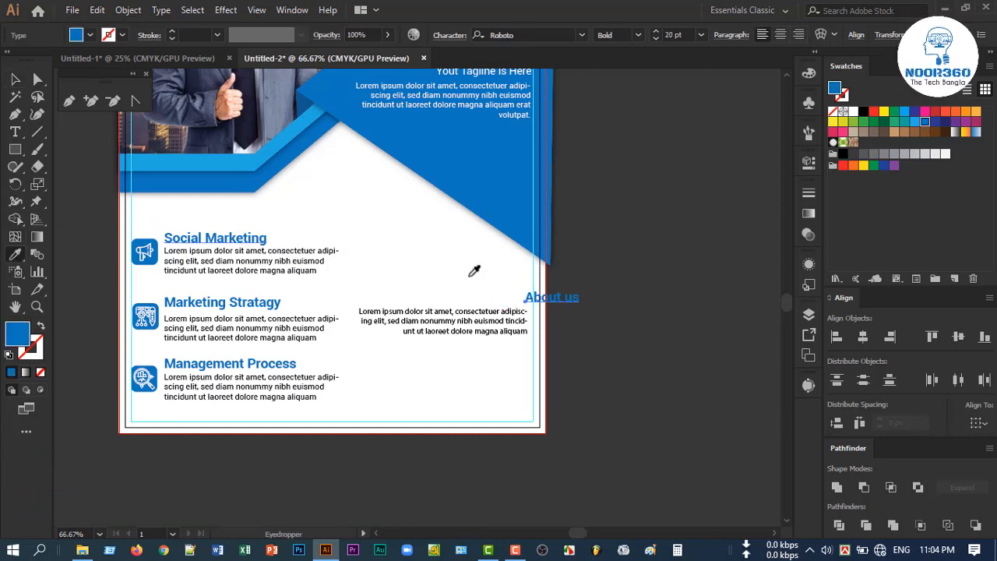
{"action": "key", "text": "v"}
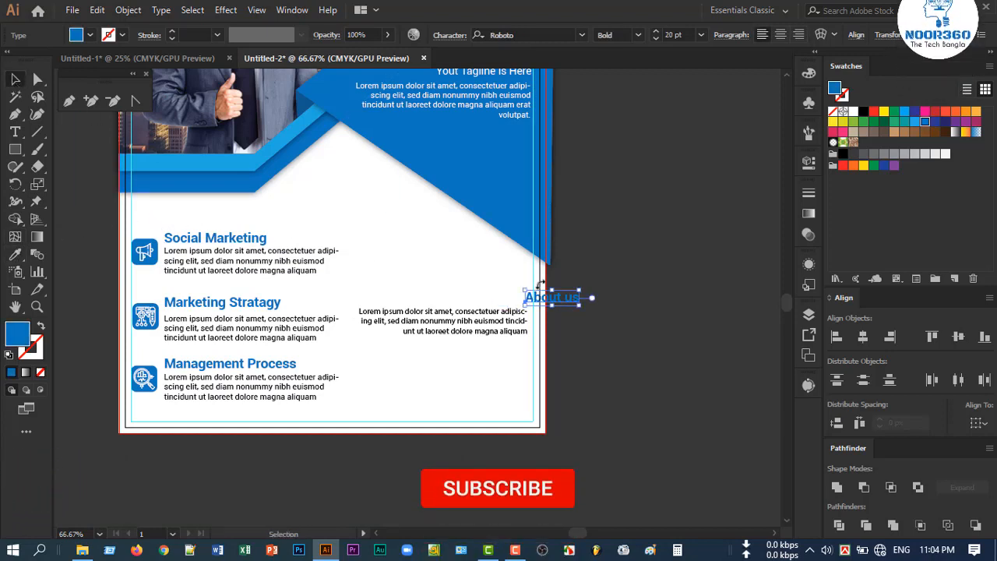
{"action": "left_click_drag", "start_coordinate": [506, 297], "coordinate": [503, 297]}
{"action": "scroll", "coordinate": [535, 311], "scroll_direction": "up", "scroll_amount": 2}
Change the font of the About us paragraph to Roboto.
{"action": "left_click", "coordinate": [471, 317], "text": "shift"}
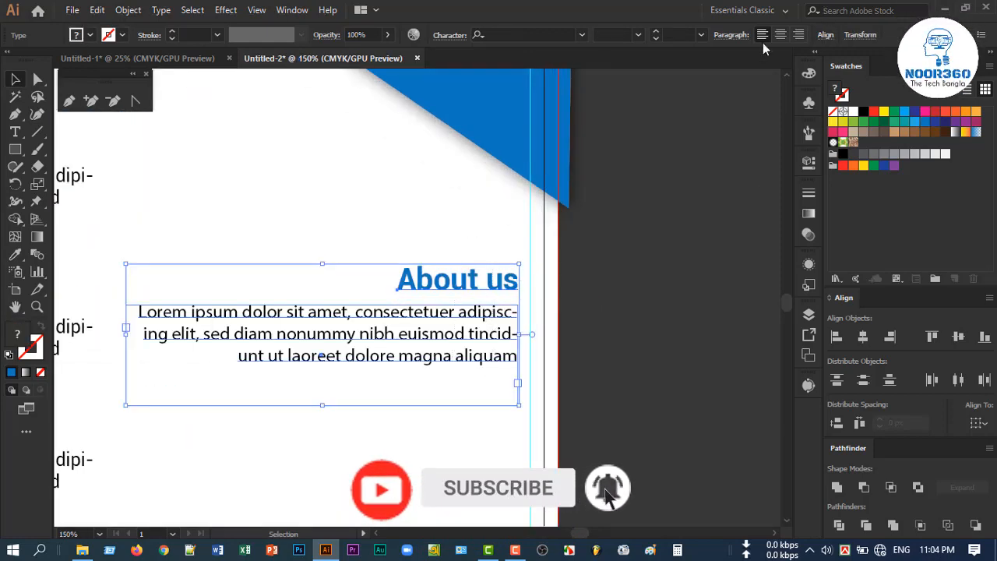
{"action": "left_click", "coordinate": [502, 311]}
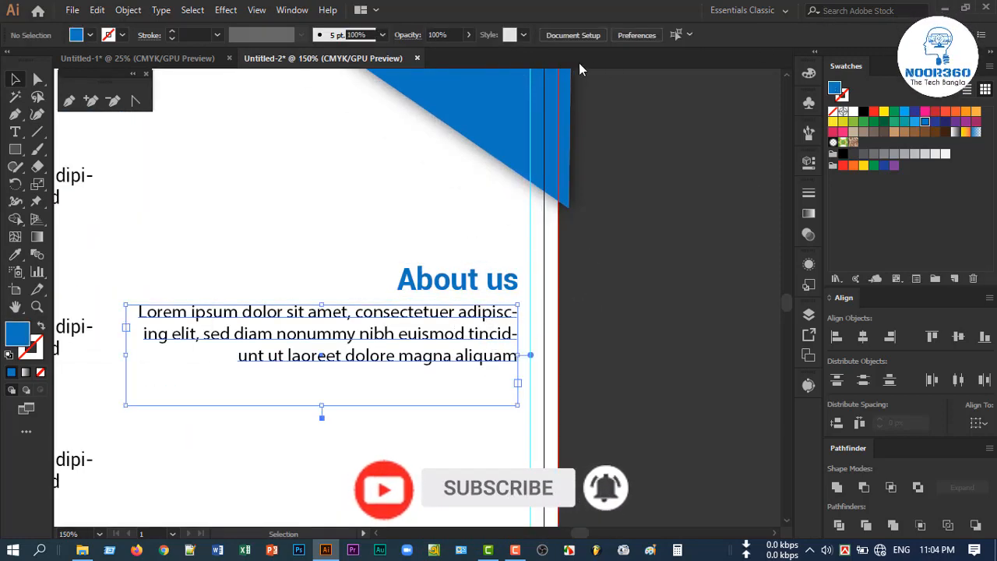
{"action": "left_click", "coordinate": [584, 34]}
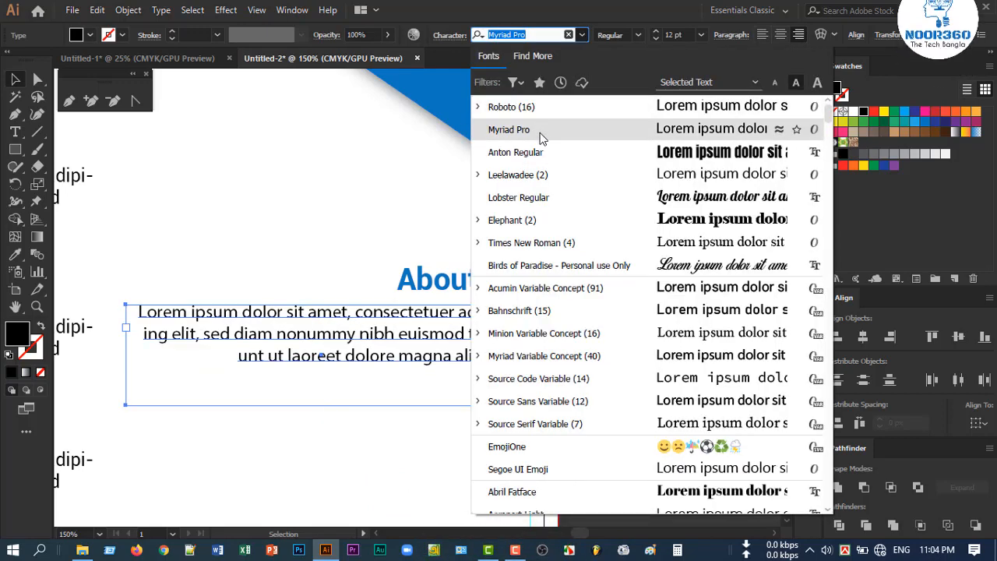
{"action": "left_click", "coordinate": [540, 107]}
{"action": "left_click", "coordinate": [612, 298]}
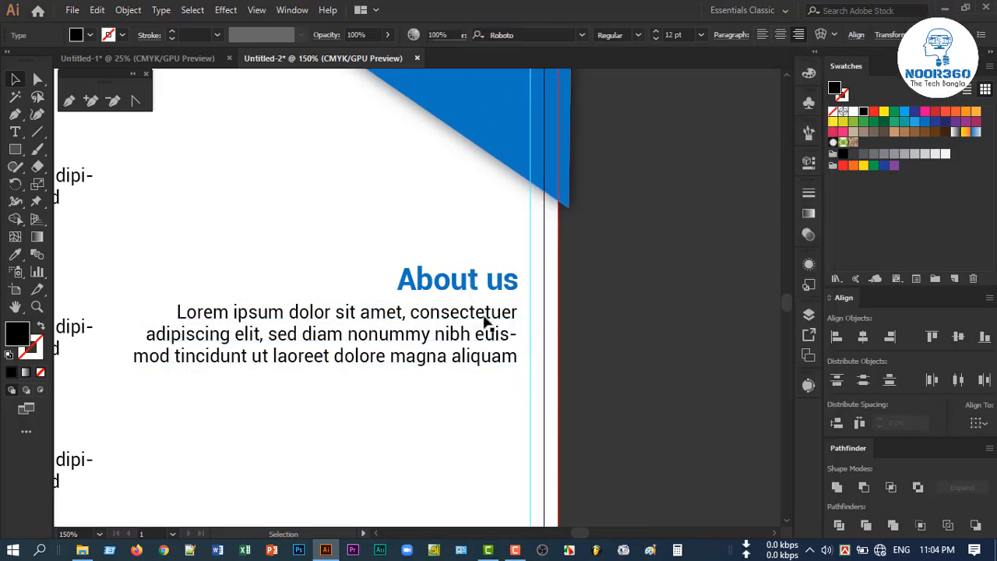
Right-align the About us heading and paragraph text and their right edges, and move both closer to the right margin guide.
{"action": "left_click_drag", "start_coordinate": [425, 248], "coordinate": [484, 333]}
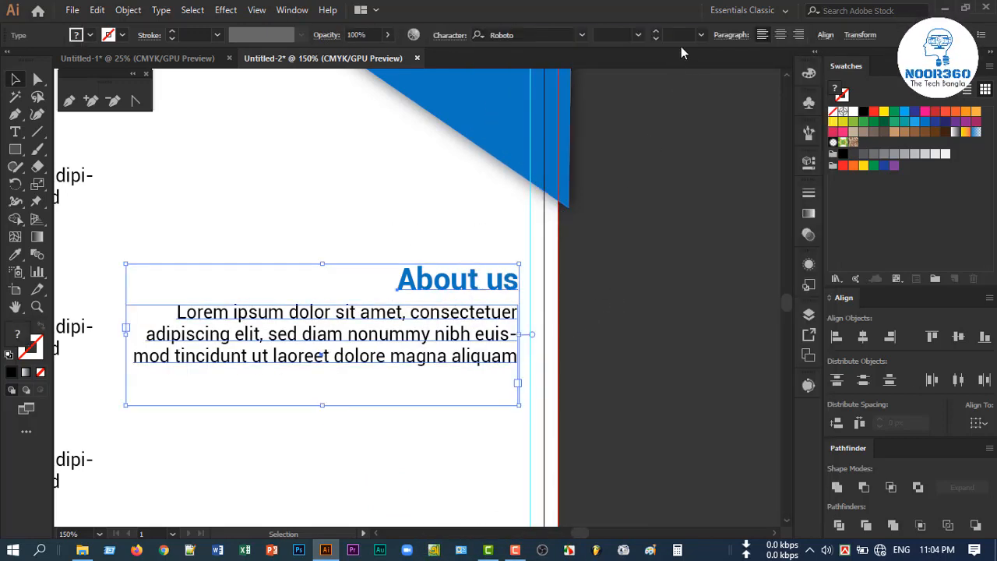
{"action": "left_click", "coordinate": [800, 38]}
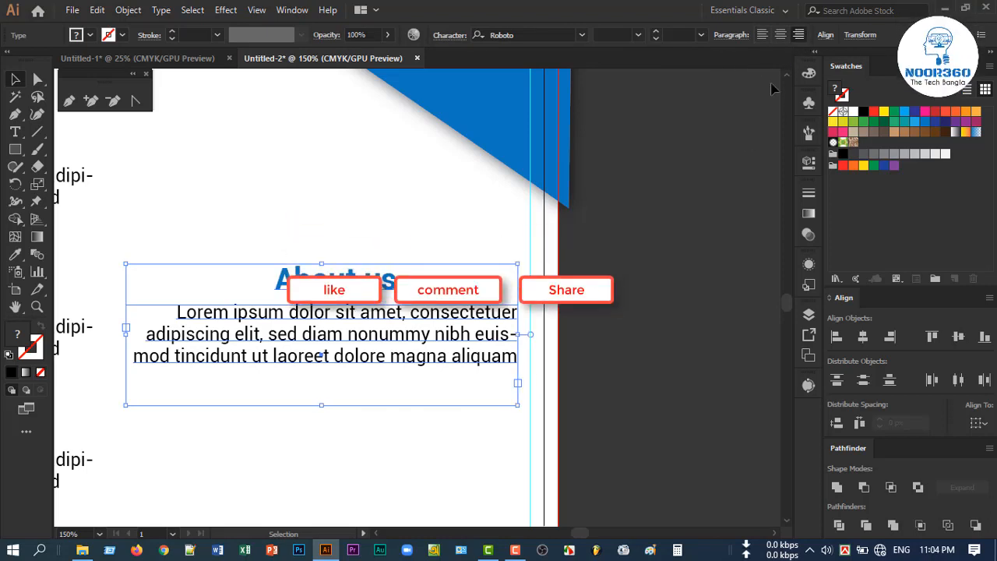
{"action": "left_click", "coordinate": [891, 339]}
{"action": "left_click", "coordinate": [663, 355]}
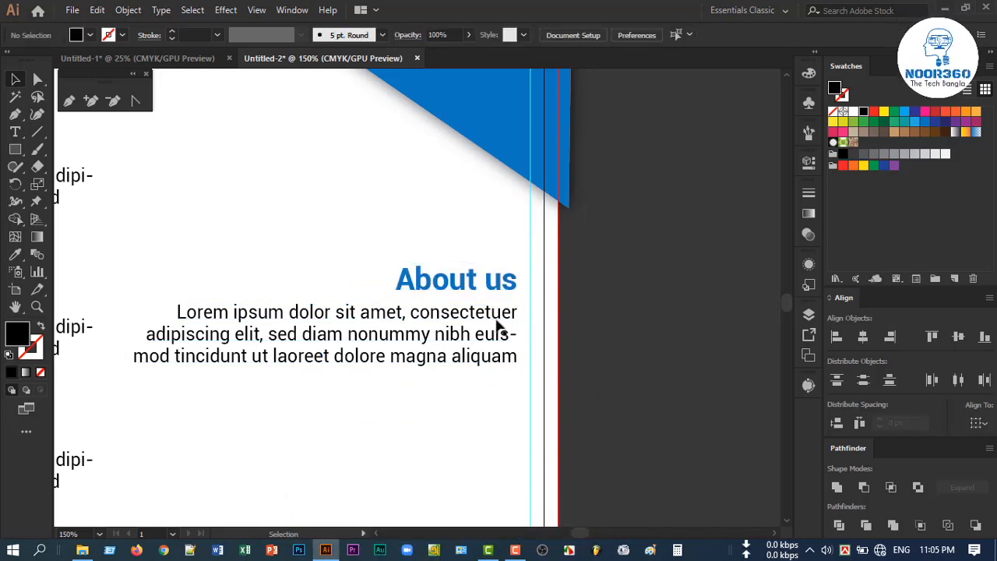
{"action": "left_click_drag", "start_coordinate": [474, 332], "coordinate": [483, 331]}
{"action": "left_click", "coordinate": [632, 355]}
Move the Contact us text and phone number from outside the artboard to the flyer's lower right, below the About us section.
{"action": "key", "text": "ctrl+minus"}
{"action": "scroll", "coordinate": [619, 374], "scroll_direction": "down", "scroll_amount": 3}
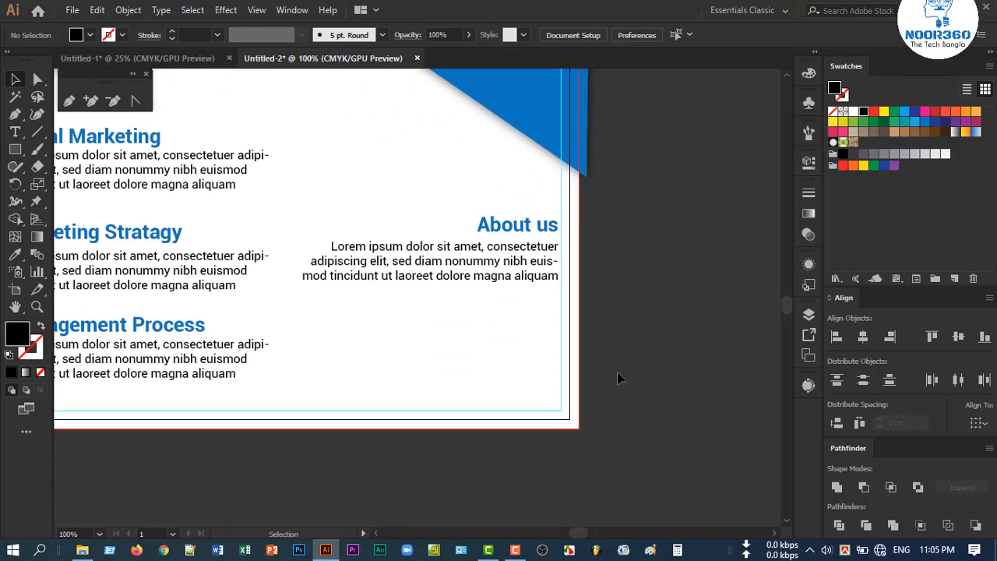
{"action": "scroll", "coordinate": [614, 378], "scroll_direction": "down", "scroll_amount": 2}
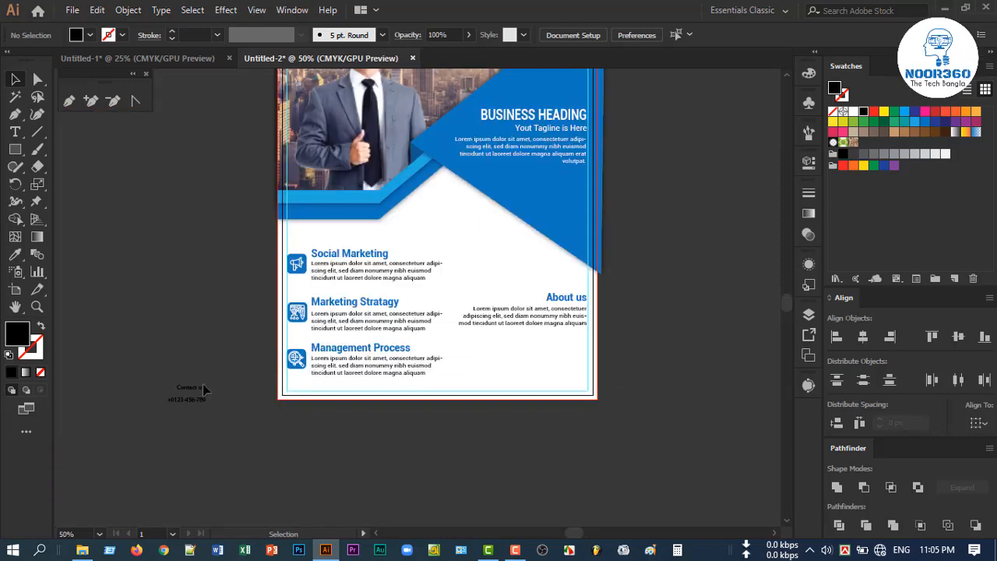
{"action": "left_click_drag", "start_coordinate": [198, 399], "coordinate": [551, 382]}
Set the Contact us text and phone number to Roboto Bold.
{"action": "scroll", "coordinate": [633, 380], "scroll_direction": "up", "scroll_amount": 3}
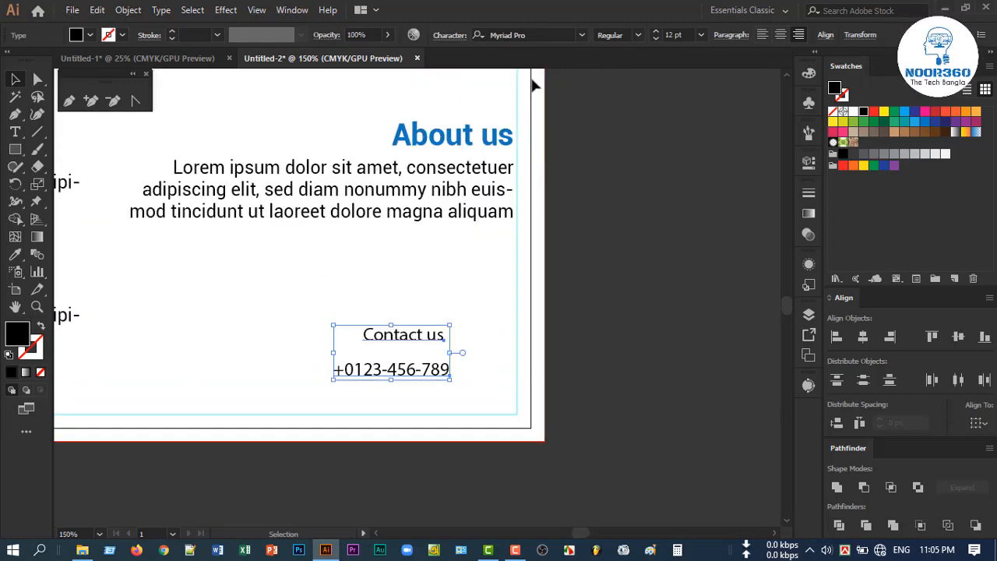
{"action": "left_click", "coordinate": [581, 35]}
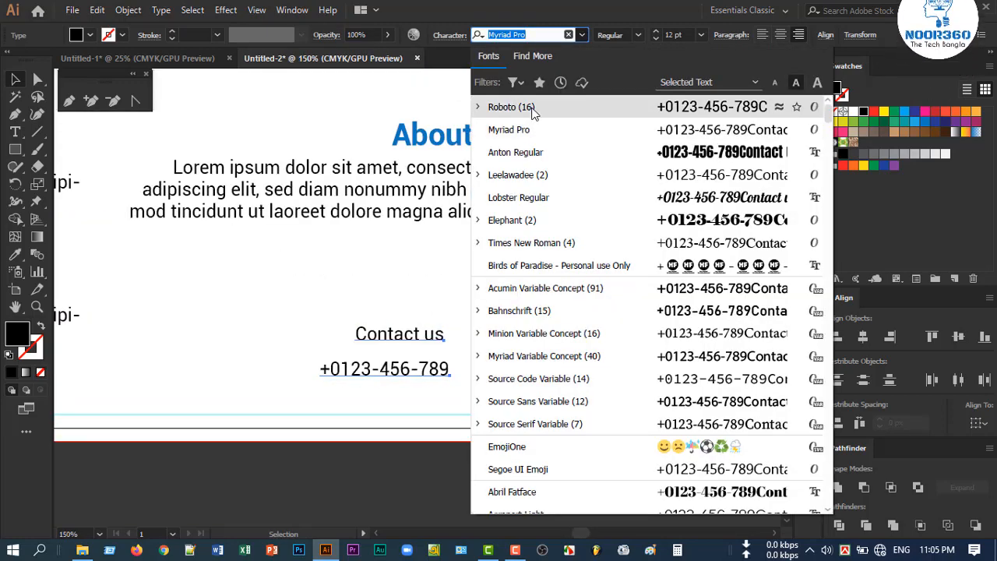
{"action": "left_click", "coordinate": [502, 105]}
{"action": "left_click", "coordinate": [637, 35]}
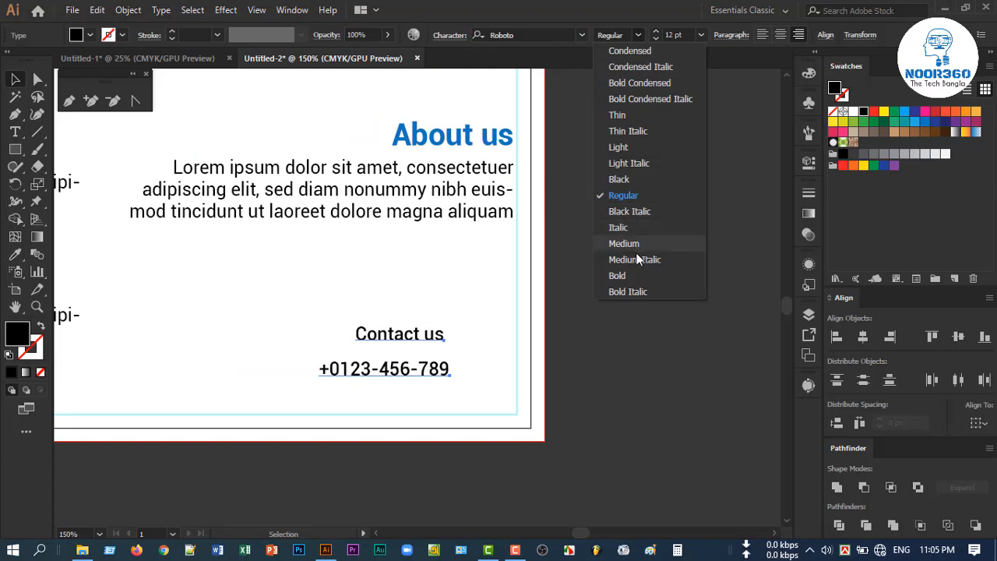
{"action": "left_click", "coordinate": [629, 276]}
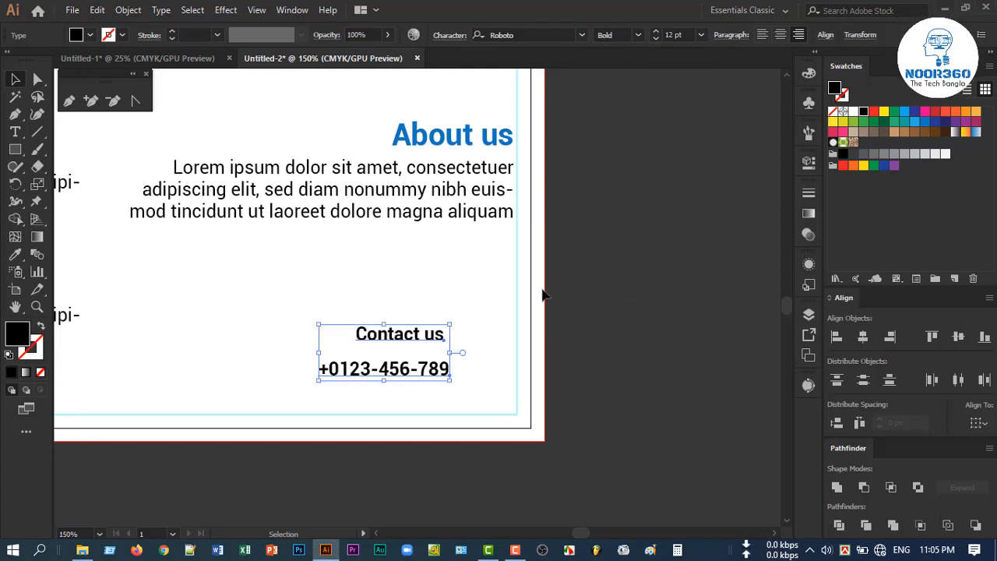
Enlarge the Contact us text and phone number to 20 pt and move them into the lower-right corner inside the margin guides.
{"action": "left_click", "coordinate": [656, 35]}
{"action": "left_click", "coordinate": [657, 35]}
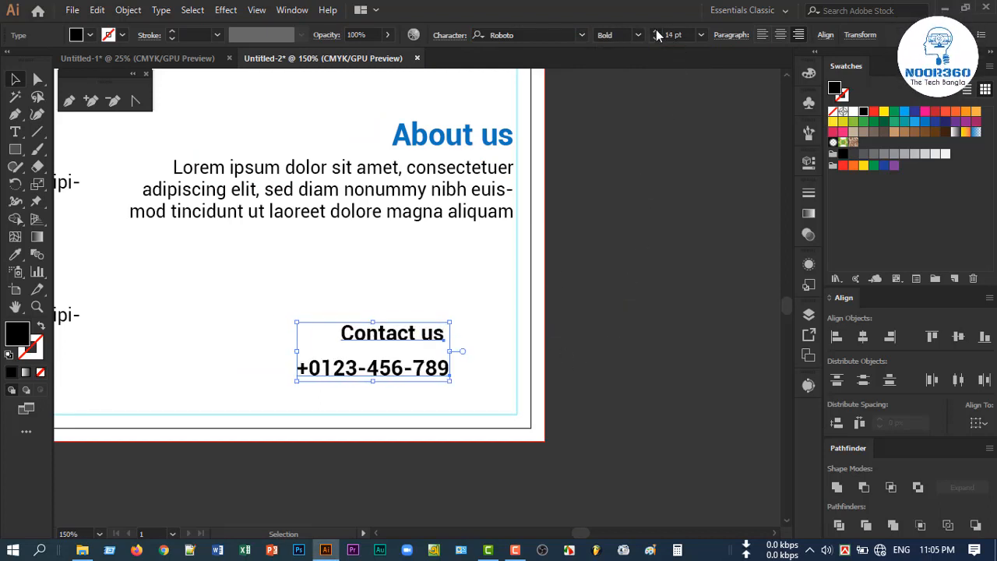
{"action": "left_click", "coordinate": [656, 35]}
{"action": "left_click", "coordinate": [656, 35]}
{"action": "left_click", "coordinate": [657, 36]}
{"action": "left_click", "coordinate": [656, 35]}
{"action": "left_click", "coordinate": [656, 35]}
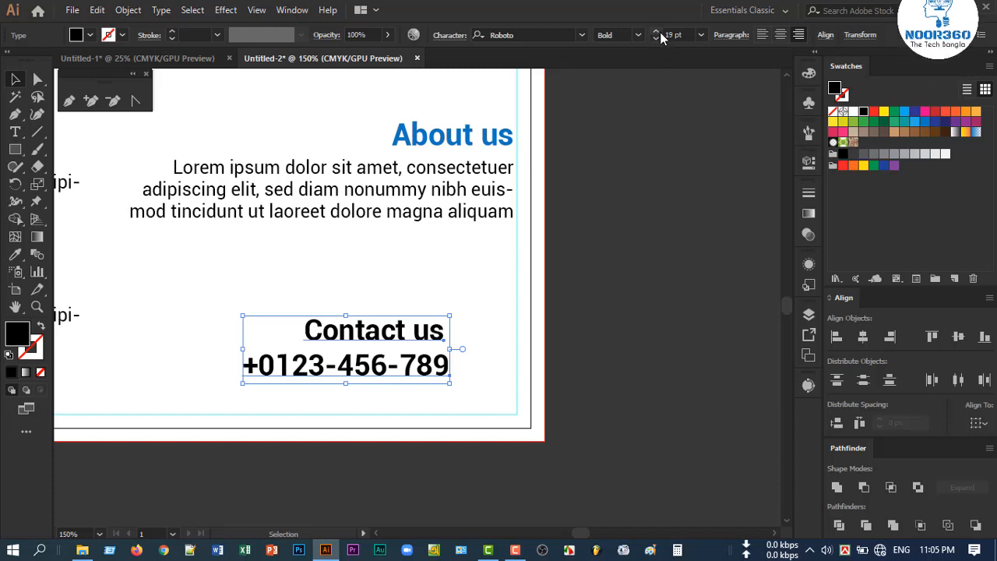
{"action": "left_click", "coordinate": [657, 35]}
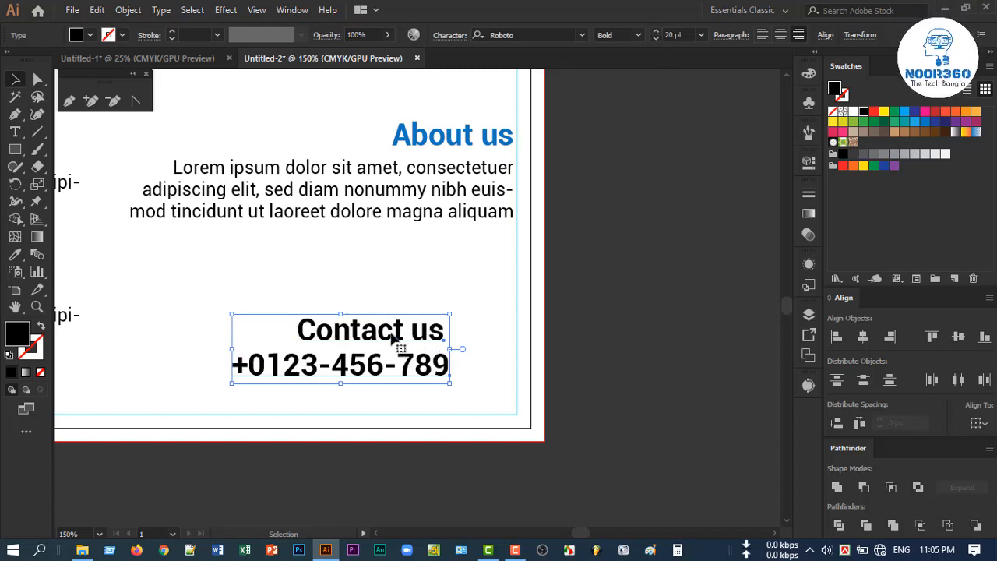
{"action": "left_click_drag", "start_coordinate": [393, 336], "coordinate": [458, 365]}
{"action": "left_click", "coordinate": [625, 367]}
Draw a large black circle with the Ellipse tool over the contact details, overlapping the flyer's bottom-right corner.
{"action": "scroll", "coordinate": [619, 377], "scroll_direction": "down", "scroll_amount": 1}
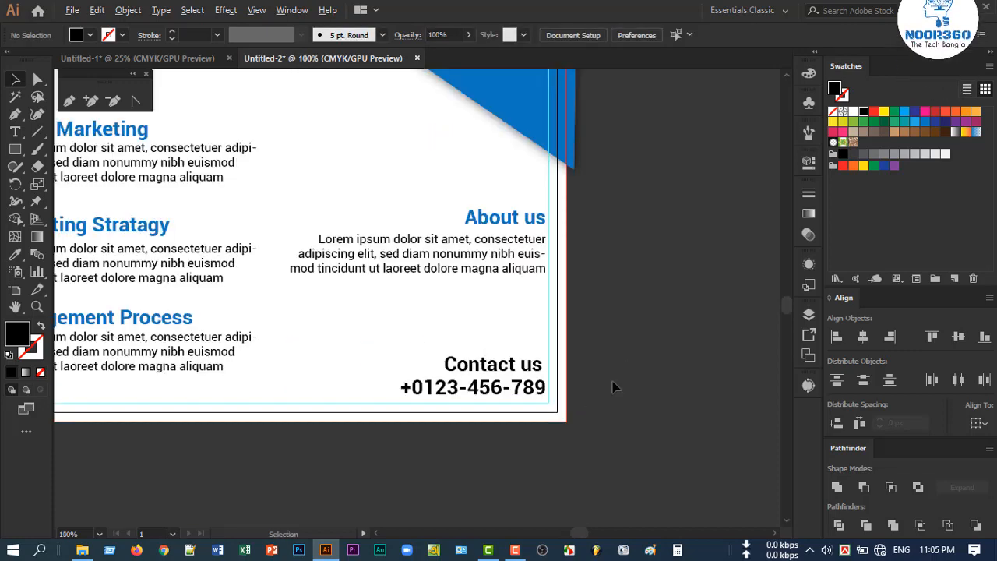
{"action": "scroll", "coordinate": [330, 392], "scroll_direction": "down", "scroll_amount": 2}
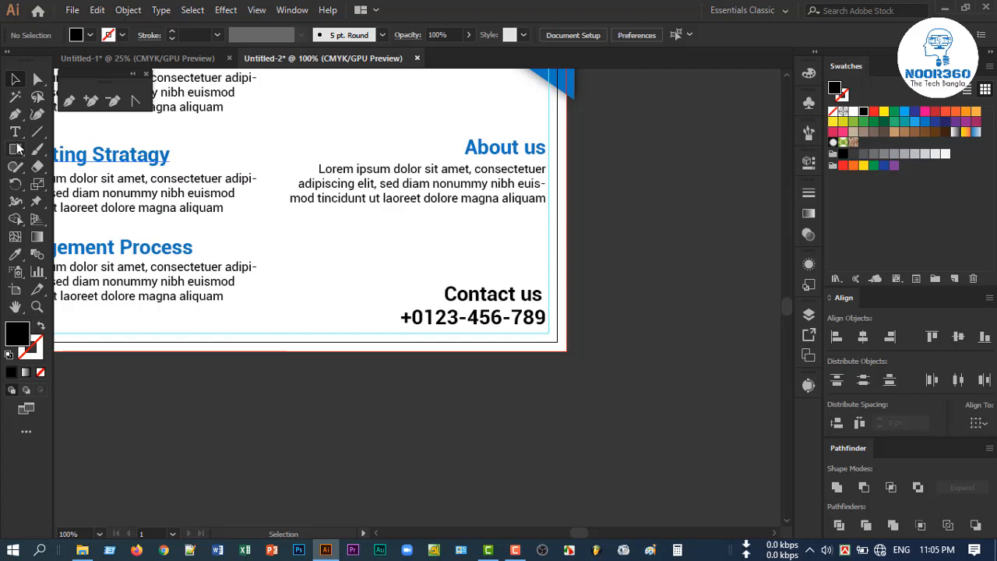
{"action": "left_click_drag", "start_coordinate": [18, 148], "coordinate": [93, 184]}
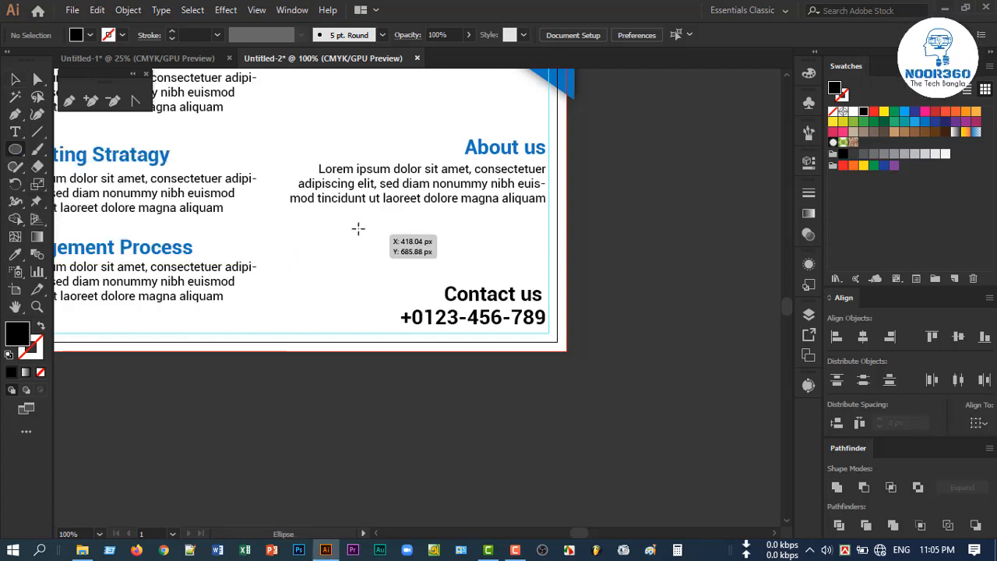
{"action": "left_click_drag", "start_coordinate": [358, 228], "coordinate": [595, 466]}
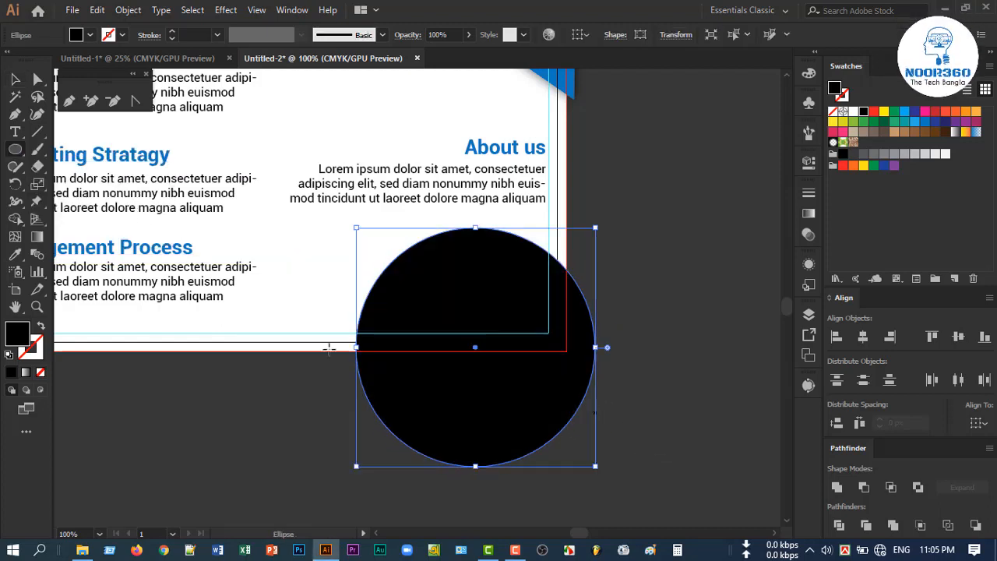
Send the black circle behind the contact text and fill it with light blue.
{"action": "left_click", "coordinate": [631, 263]}
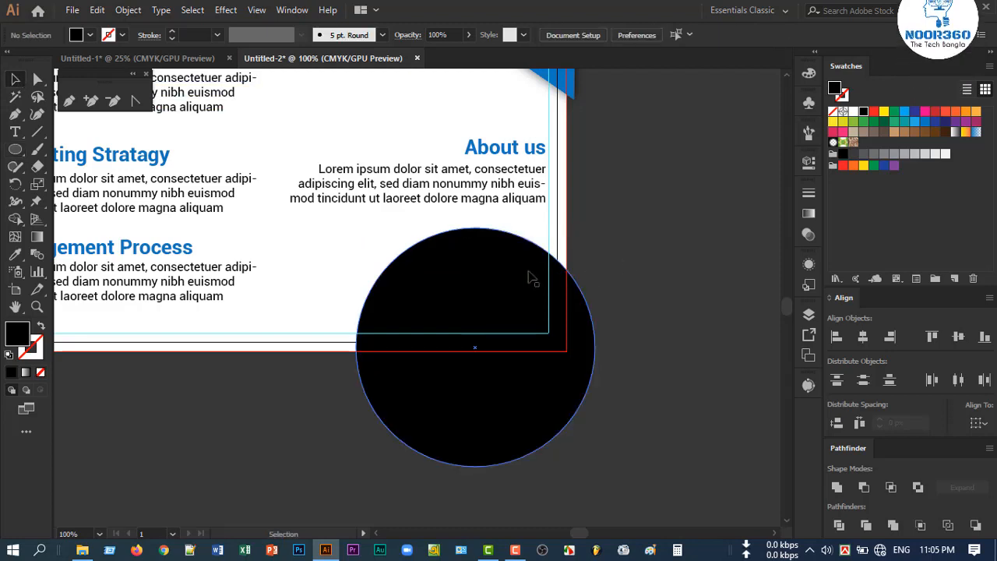
{"action": "left_click", "coordinate": [527, 272]}
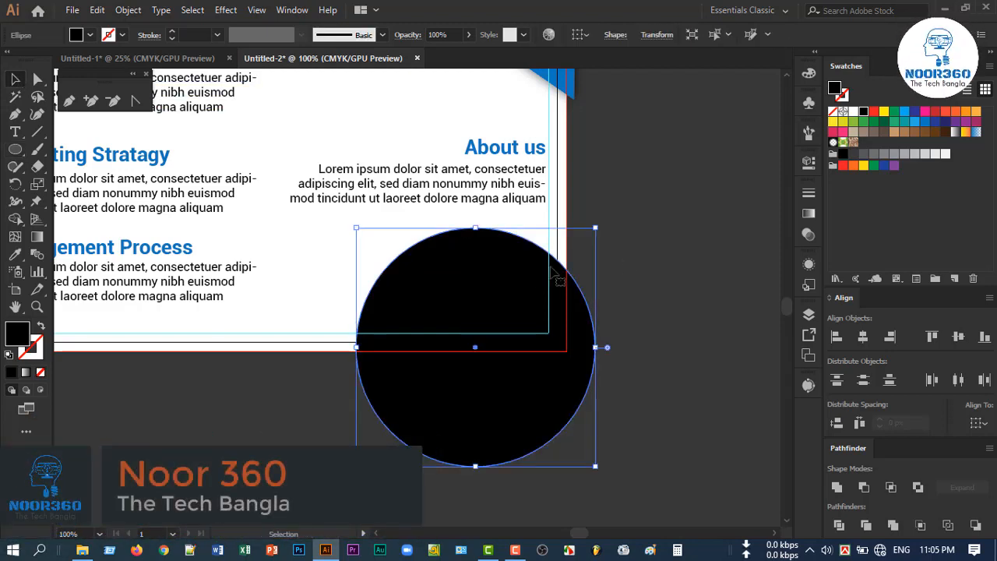
{"action": "left_click", "coordinate": [926, 122]}
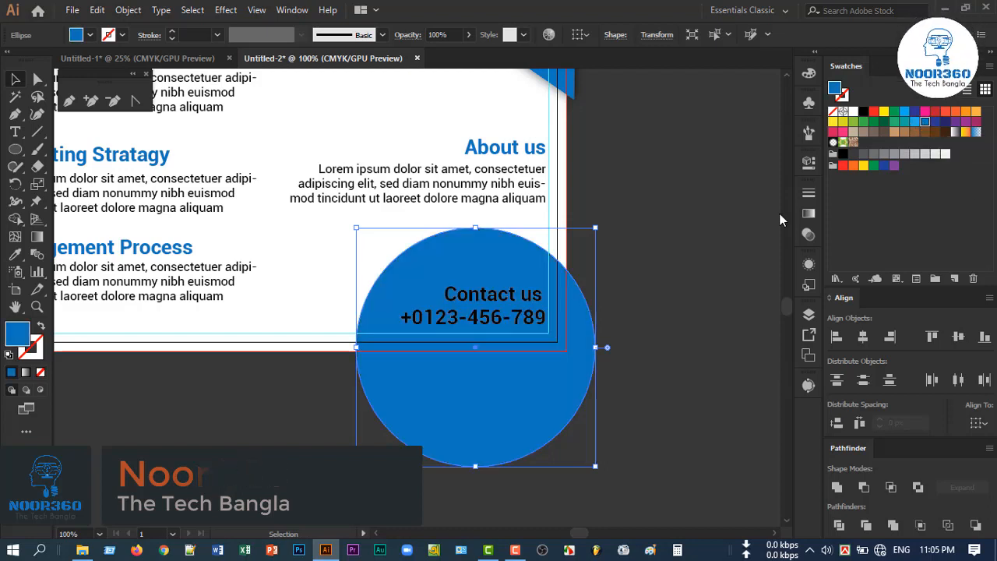
{"action": "left_click", "coordinate": [914, 122]}
{"action": "left_click", "coordinate": [652, 273]}
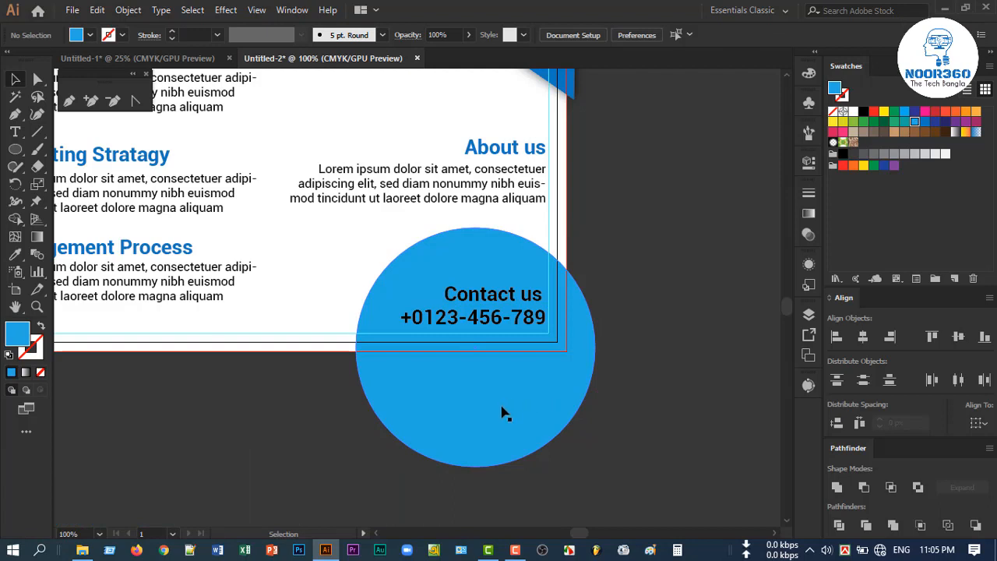
Duplicate the light blue circle slightly down and to the right behind the contact text, and fill the copy with darker blue.
{"action": "scroll", "coordinate": [492, 398], "scroll_direction": "up", "scroll_amount": 1}
{"action": "left_click_drag", "start_coordinate": [464, 368], "coordinate": [468, 379]}
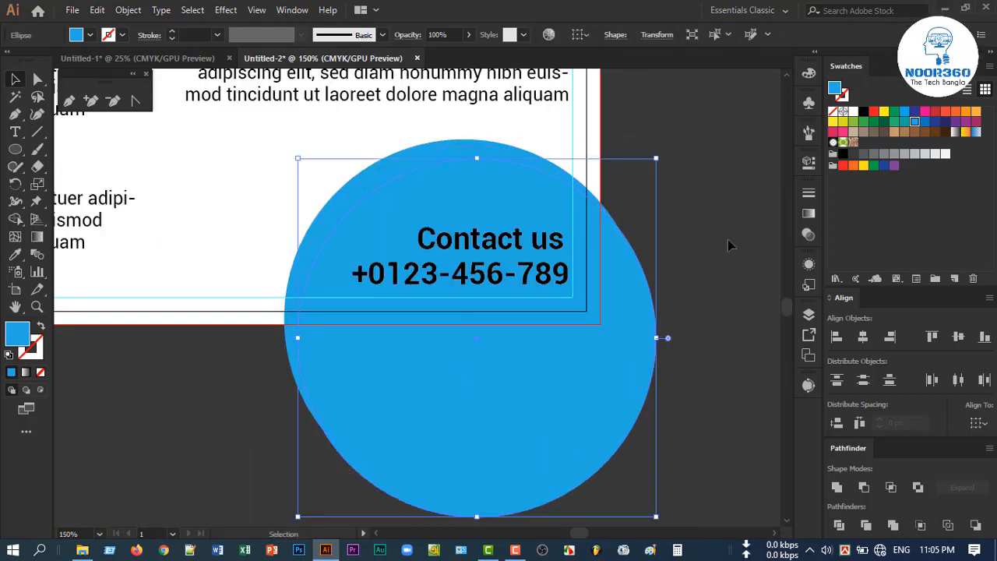
{"action": "left_click", "coordinate": [728, 243]}
{"action": "left_click", "coordinate": [669, 219]}
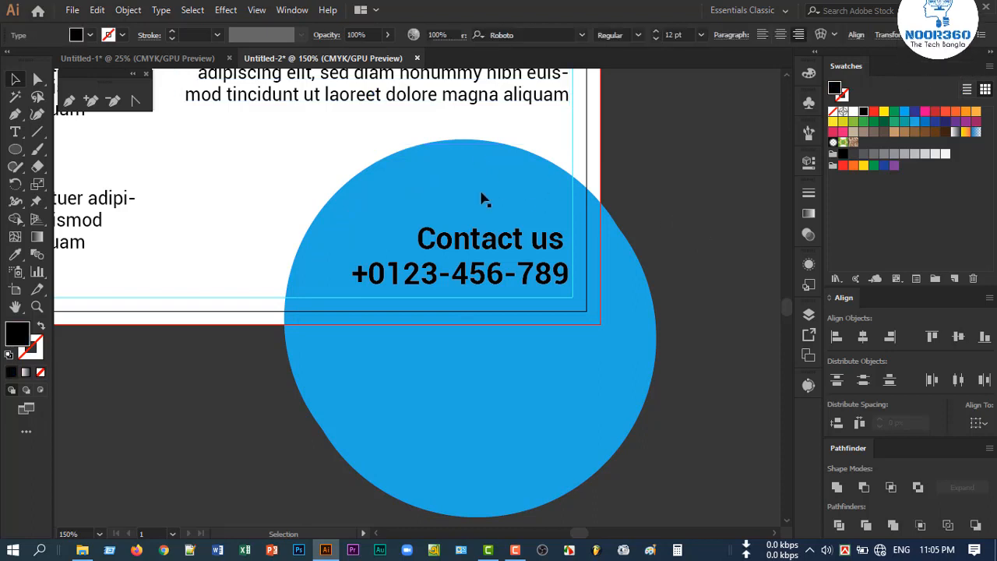
{"action": "left_click", "coordinate": [413, 203]}
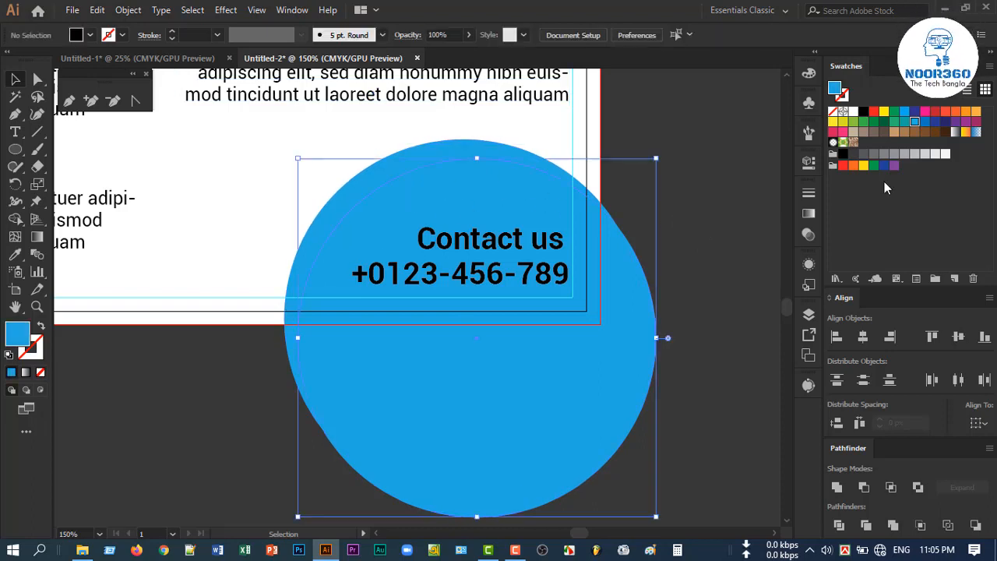
{"action": "left_click", "coordinate": [924, 123]}
{"action": "left_click", "coordinate": [725, 251]}
Recolor the Contact us text and phone number white.
{"action": "scroll", "coordinate": [514, 276], "scroll_direction": "up", "scroll_amount": 1}
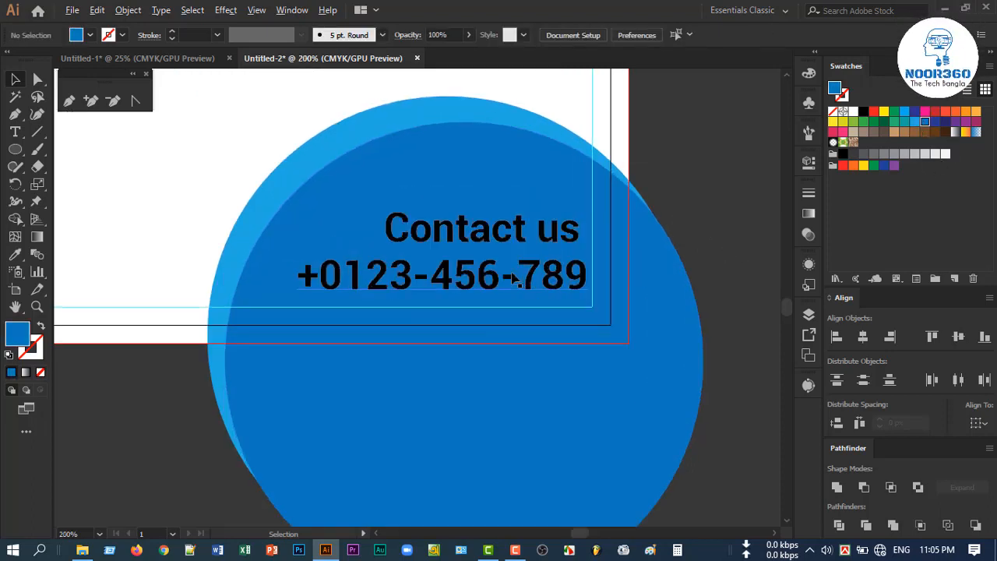
{"action": "left_click", "coordinate": [485, 283], "text": "shift"}
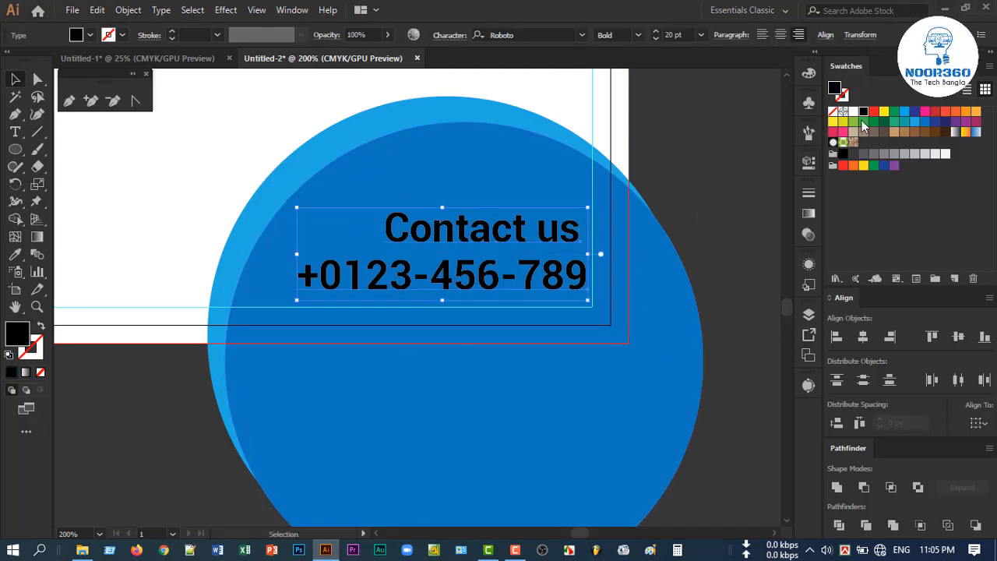
{"action": "left_click", "coordinate": [853, 112]}
{"action": "left_click", "coordinate": [739, 198]}
Apply a Multiply drop shadow to both contact circles with 75% opacity, 0 px offsets and 5 px blur.
{"action": "scroll", "coordinate": [703, 298], "scroll_direction": "down", "scroll_amount": 3}
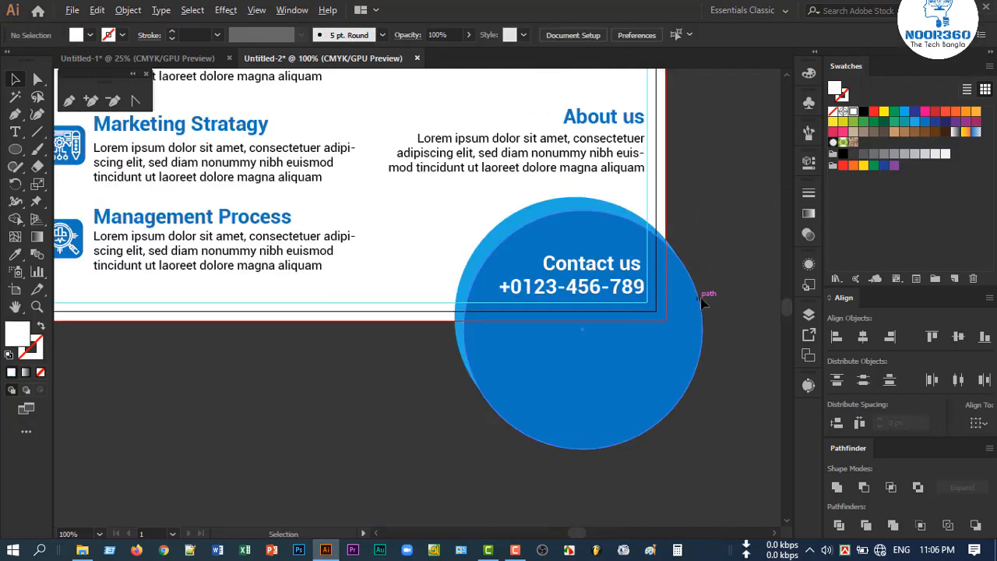
{"action": "left_click_drag", "start_coordinate": [742, 408], "coordinate": [688, 424]}
{"action": "scroll", "coordinate": [608, 383], "scroll_direction": "up", "scroll_amount": 2}
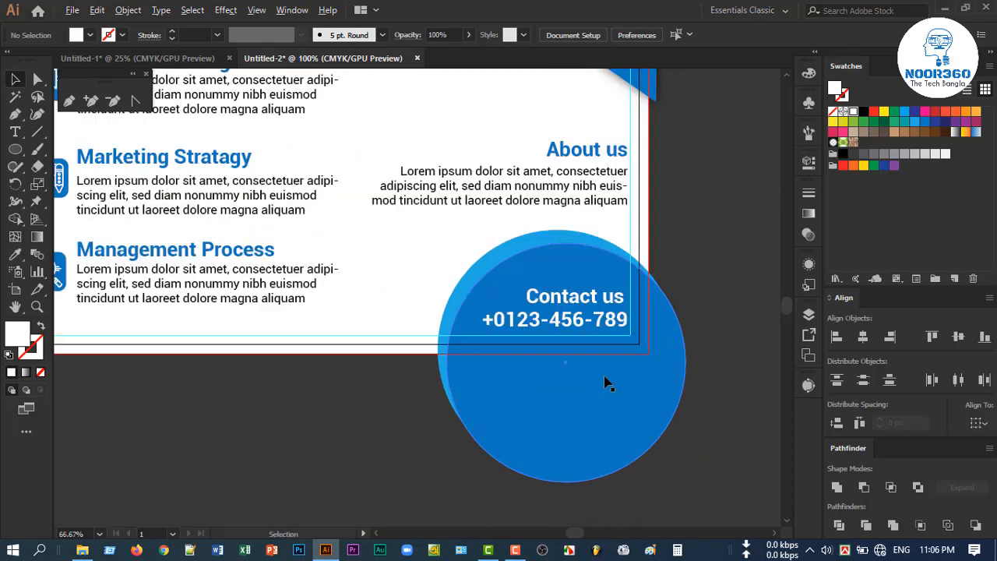
{"action": "left_click", "coordinate": [461, 195]}
{"action": "left_click", "coordinate": [461, 193], "text": "shift"}
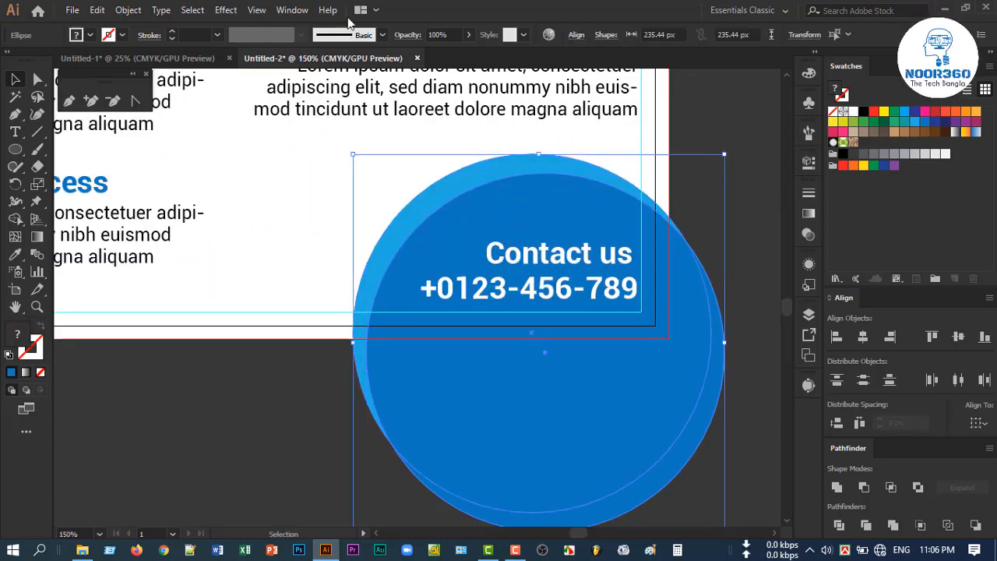
{"action": "left_click", "coordinate": [225, 9]}
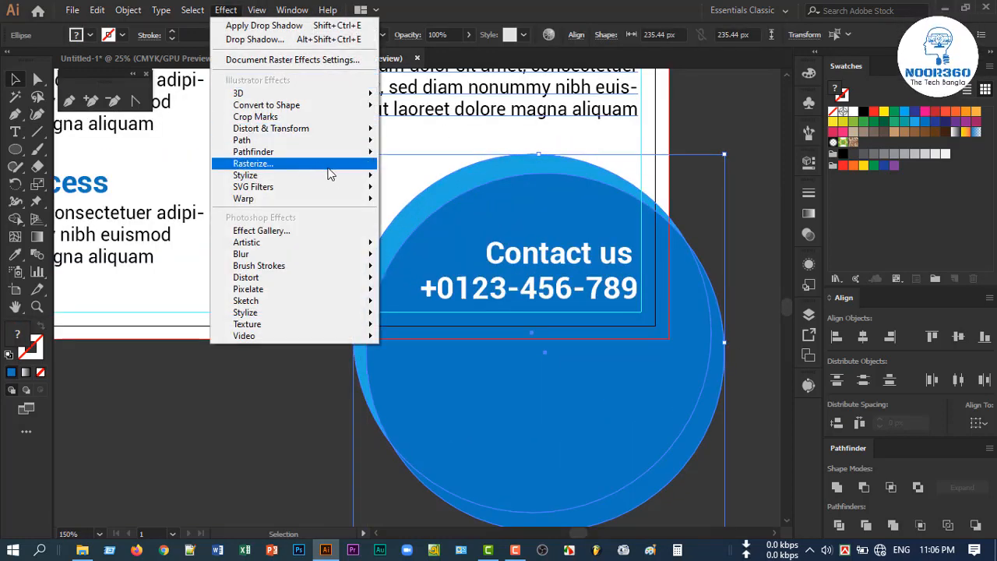
{"action": "mouse_move", "coordinate": [365, 174]}
{"action": "left_click", "coordinate": [414, 180]}
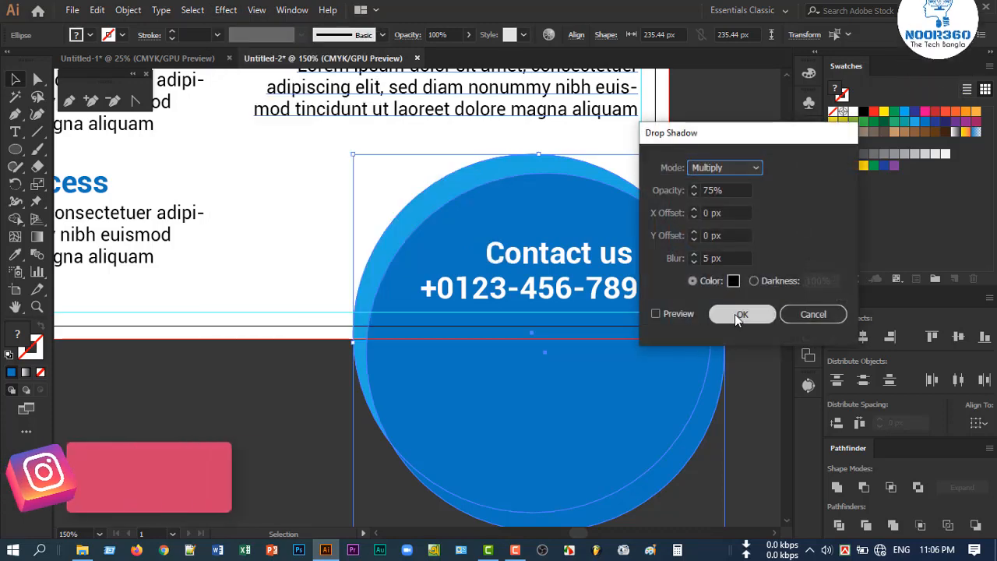
{"action": "left_click", "coordinate": [735, 314]}
{"action": "left_click", "coordinate": [735, 233]}
Examine the contact circles and the overall flyer layout, including the shapes extending beyond the artboard.
{"action": "scroll", "coordinate": [644, 300], "scroll_direction": "down", "scroll_amount": 2}
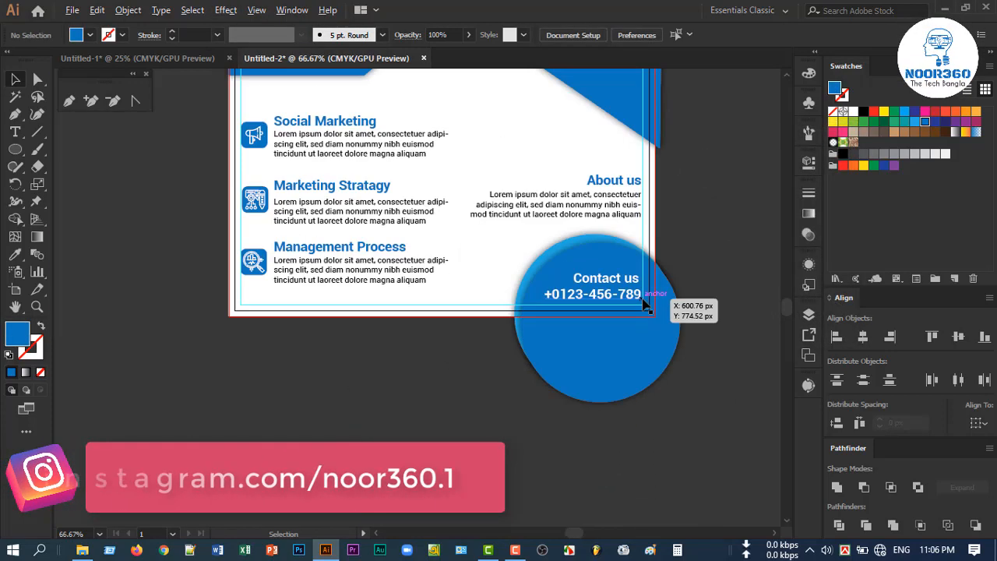
{"action": "left_click_drag", "start_coordinate": [661, 388], "coordinate": [662, 435]}
{"action": "scroll", "coordinate": [492, 440], "scroll_direction": "down", "scroll_amount": 1}
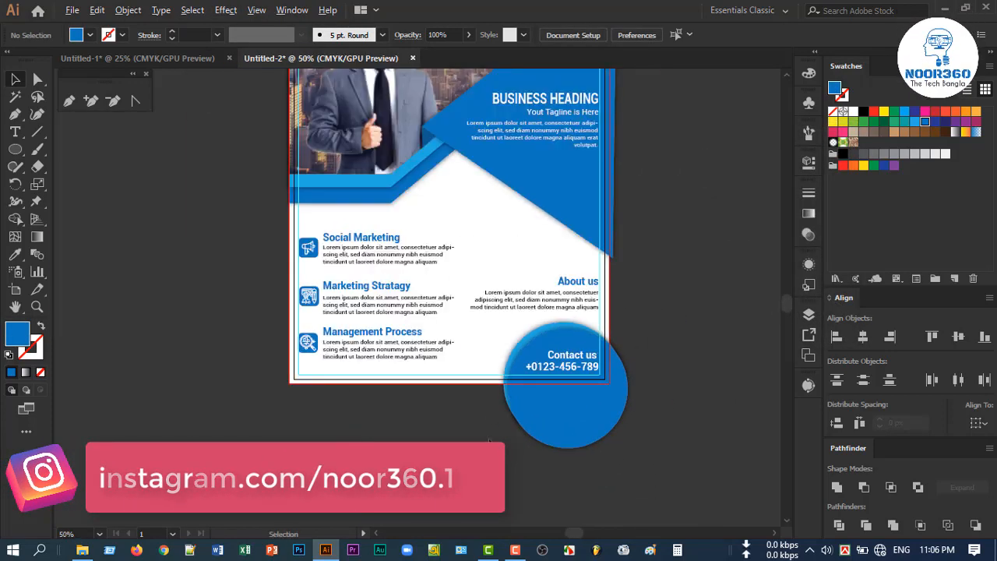
{"action": "scroll", "coordinate": [492, 438], "scroll_direction": "up", "scroll_amount": 1}
{"action": "scroll", "coordinate": [492, 436], "scroll_direction": "down", "scroll_amount": 1}
{"action": "scroll", "coordinate": [525, 451], "scroll_direction": "up", "scroll_amount": 1}
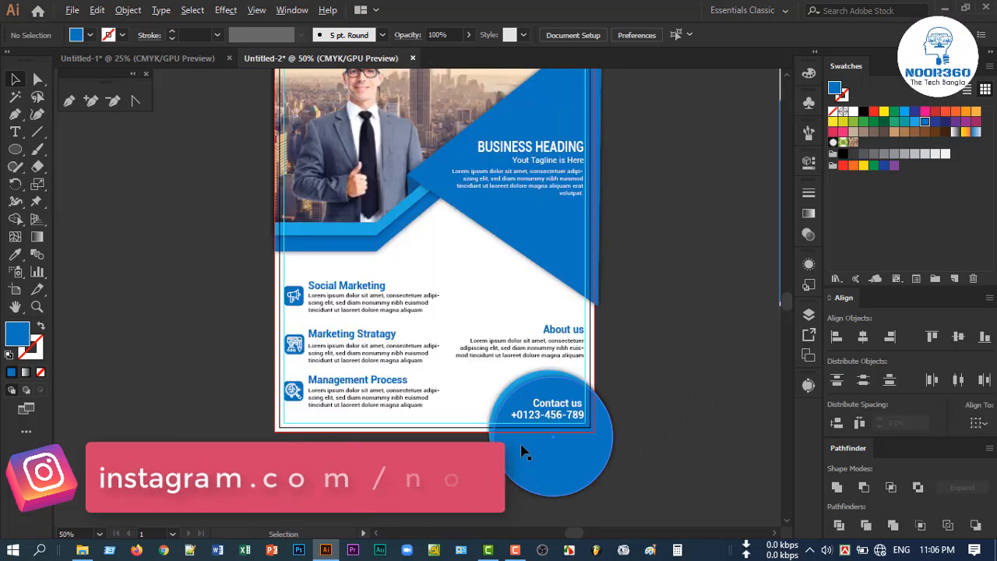
{"action": "scroll", "coordinate": [526, 452], "scroll_direction": "down", "scroll_amount": 1}
{"action": "left_click_drag", "start_coordinate": [634, 412], "coordinate": [645, 389]}
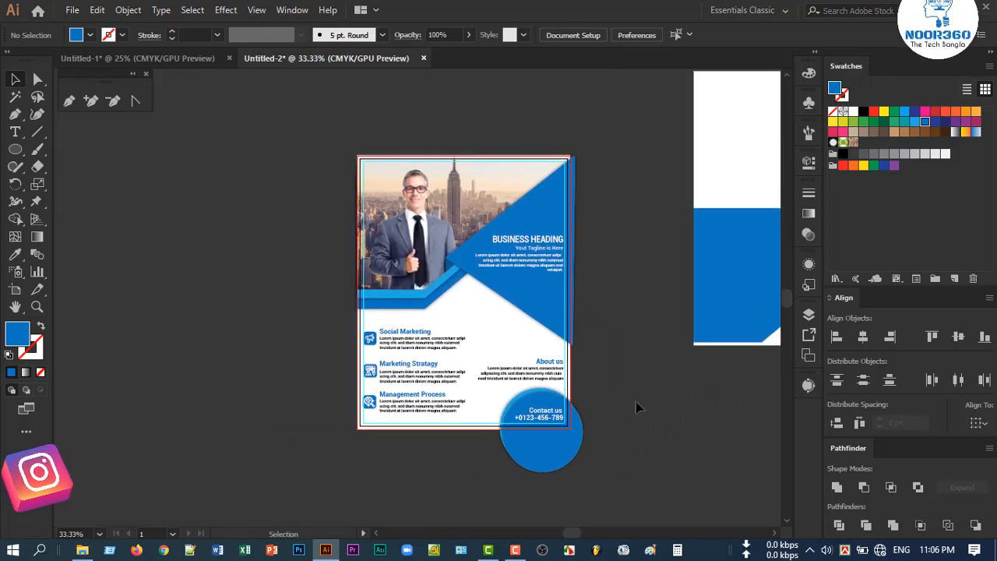
{"action": "scroll", "coordinate": [638, 407], "scroll_direction": "down", "scroll_amount": 1}
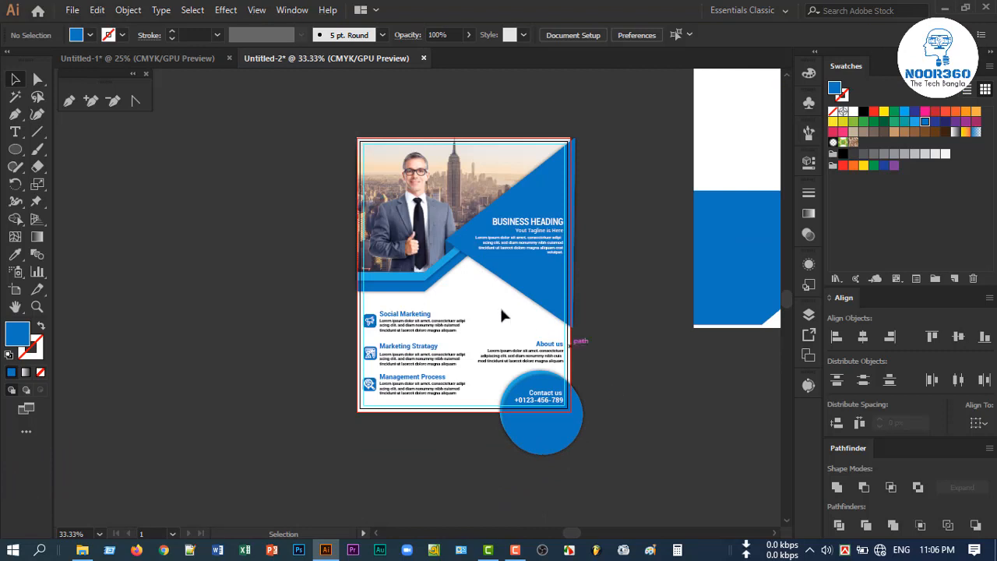
Select all of the flyer's artwork, including the contact circles, and group it.
{"action": "left_click", "coordinate": [496, 307]}
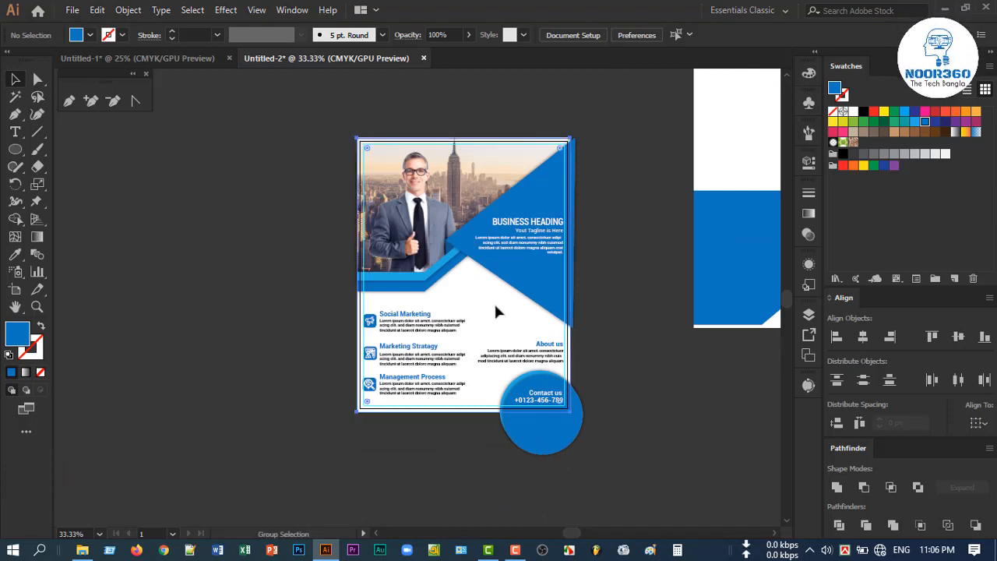
{"action": "left_click", "coordinate": [623, 401]}
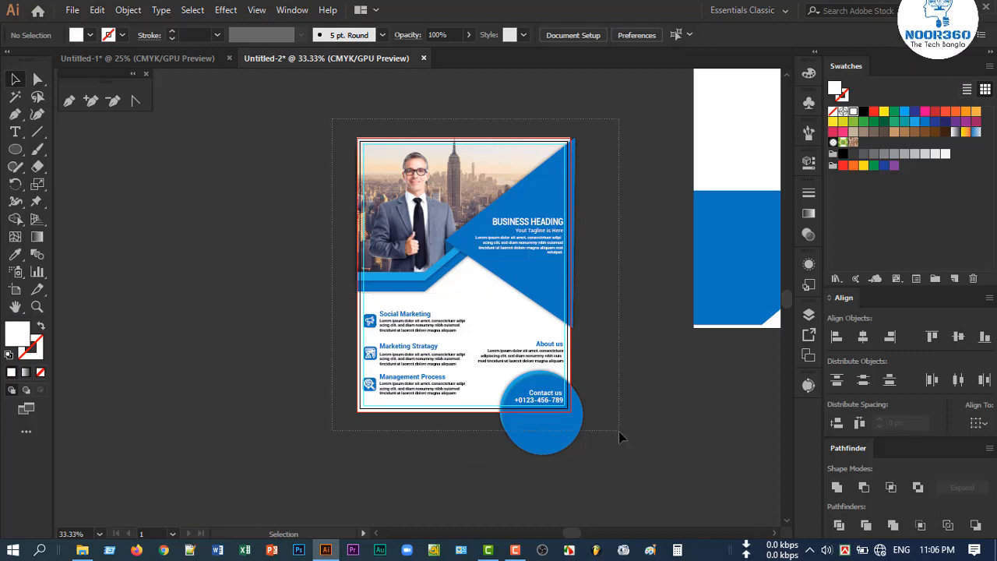
{"action": "key", "text": "ctrl+a"}
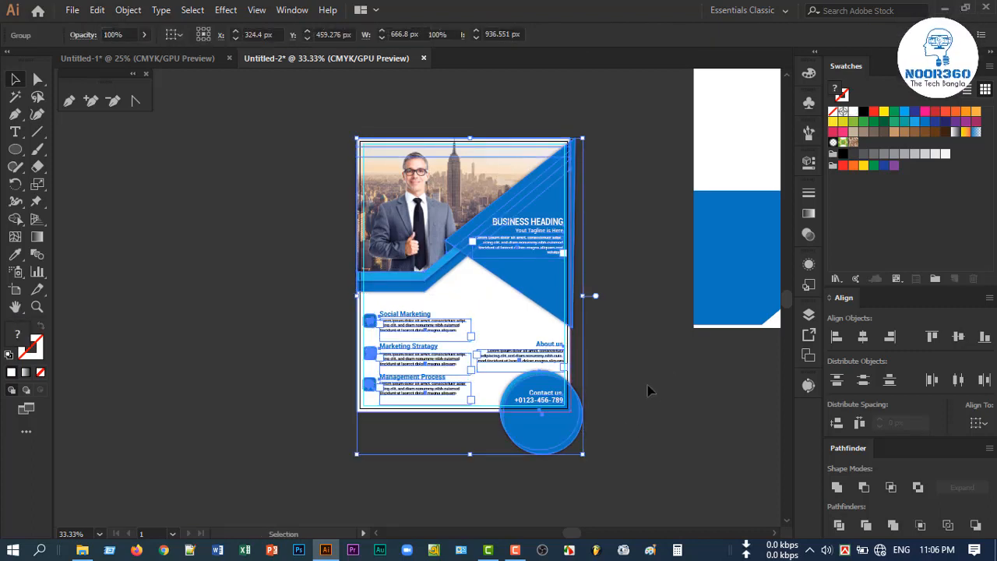
{"action": "left_click", "coordinate": [618, 407]}
Delete the leftover blue shape from the spare white rectangle beside the flyer.
{"action": "scroll", "coordinate": [617, 407], "scroll_direction": "down", "scroll_amount": 1}
{"action": "left_click_drag", "start_coordinate": [690, 436], "coordinate": [593, 447]}
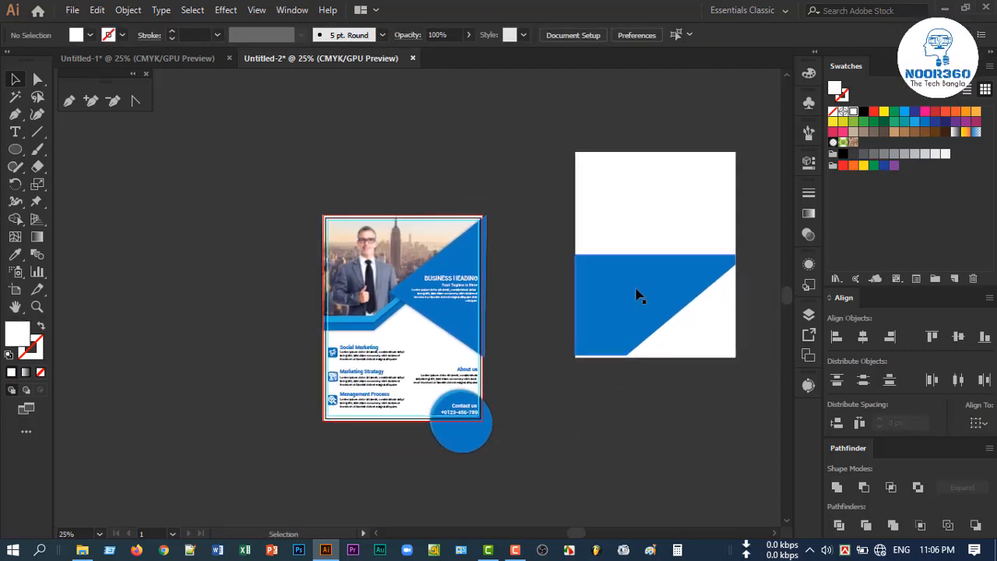
{"action": "left_click_drag", "start_coordinate": [636, 293], "coordinate": [710, 445]}
{"action": "key", "text": "Delete"}
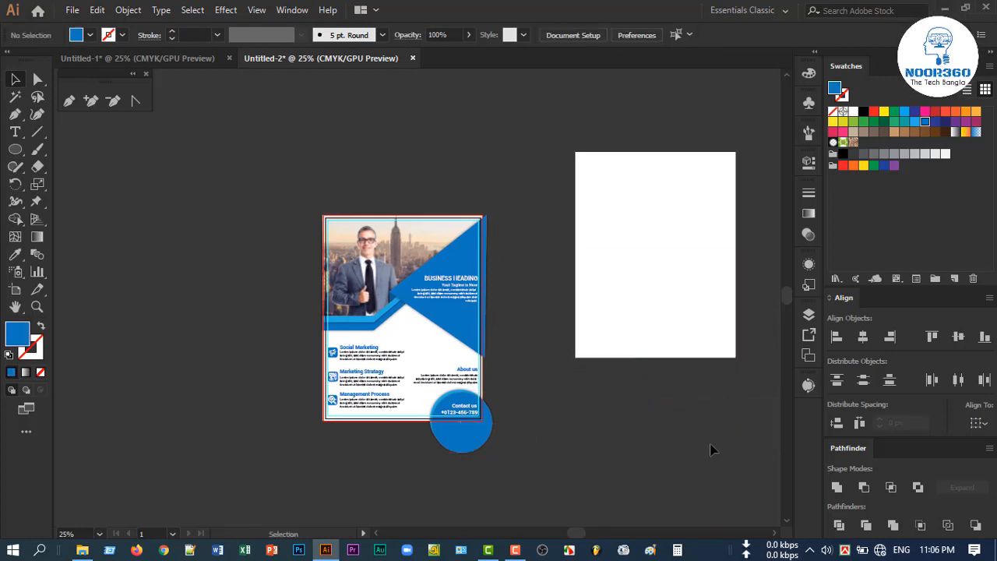
Bring the spare white rectangle to the front and align it exactly over the flyer's artboard.
{"action": "left_click_drag", "start_coordinate": [658, 301], "coordinate": [563, 348]}
{"action": "right_click", "coordinate": [560, 300]}
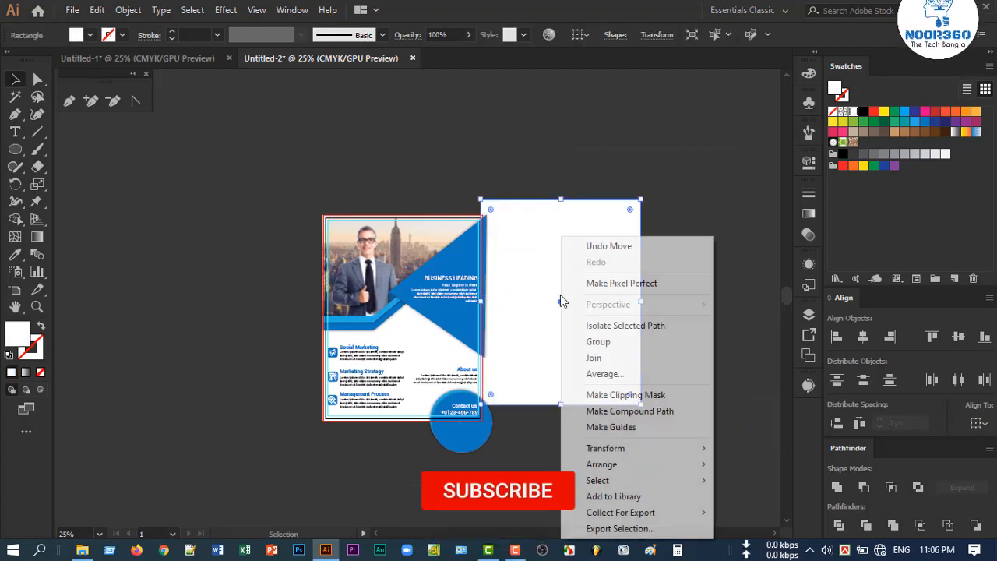
{"action": "mouse_move", "coordinate": [671, 468]}
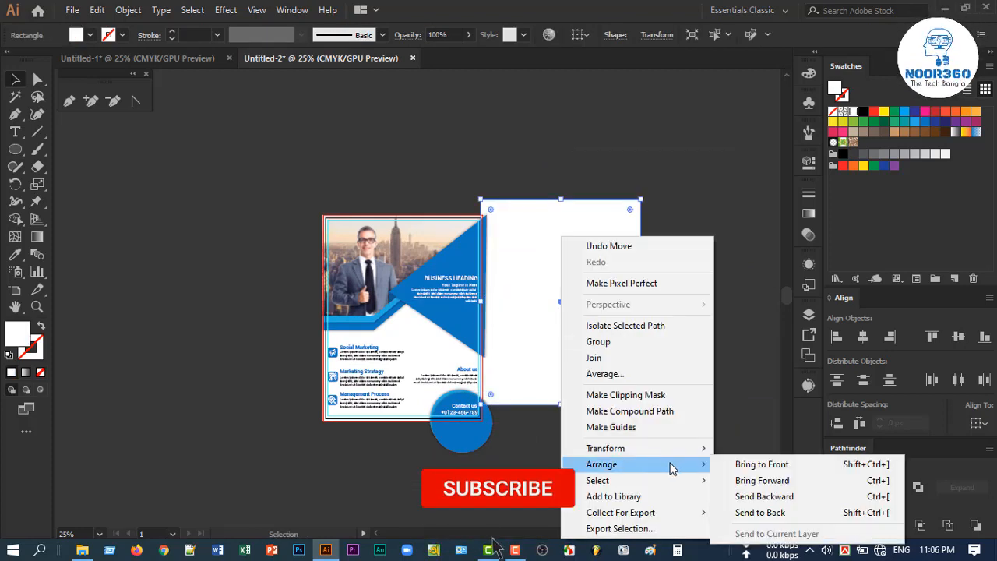
{"action": "left_click", "coordinate": [730, 465]}
{"action": "left_click_drag", "start_coordinate": [584, 354], "coordinate": [398, 329]}
{"action": "key", "text": "ctrl+="}
{"action": "key", "text": "ctrl+="}
{"action": "key", "text": "ctrl+="}
{"action": "key", "text": "ctrl+="}
{"action": "left_click_drag", "start_coordinate": [374, 267], "coordinate": [376, 278]}
{"action": "left_click", "coordinate": [251, 276]}
{"action": "scroll", "coordinate": [329, 215], "scroll_direction": "up", "scroll_amount": 3}
{"action": "left_click_drag", "start_coordinate": [455, 331], "coordinate": [453, 316]}
Make a clipping mask from the white rectangle and the flyer artwork to trim everything outside the page, and check the result.
{"action": "key", "text": "ctrl+0"}
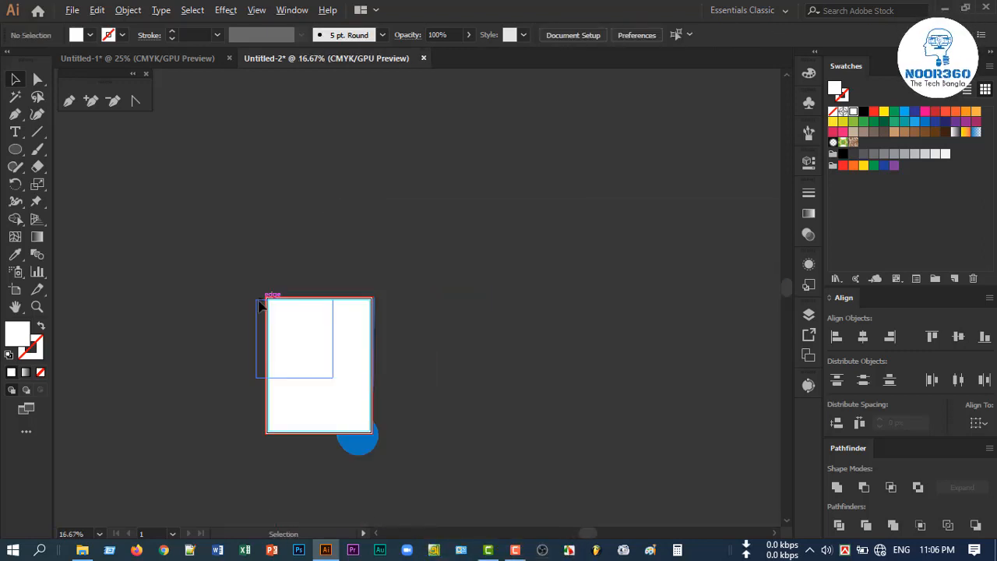
{"action": "key", "text": "ctrl+a"}
{"action": "right_click", "coordinate": [304, 327]}
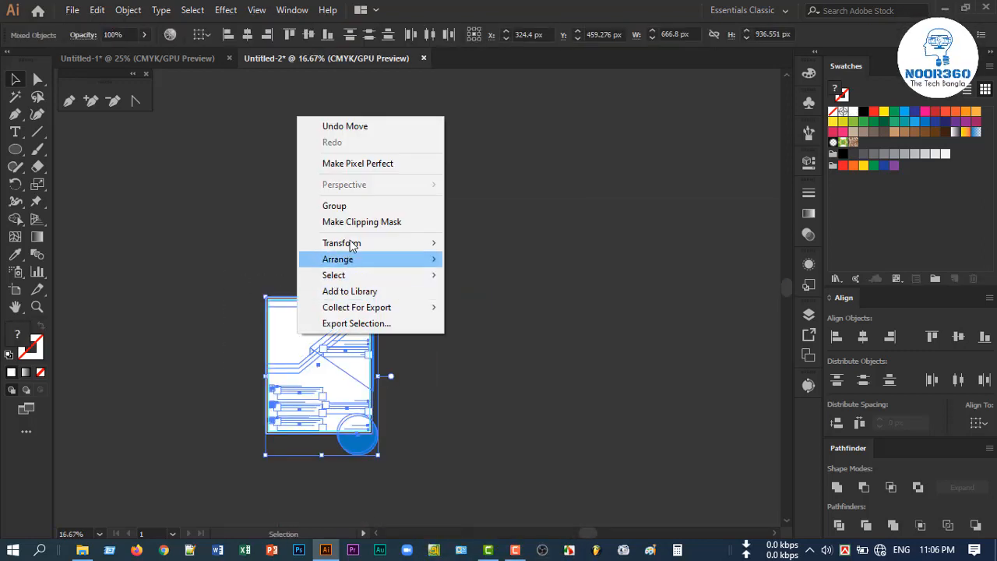
{"action": "left_click", "coordinate": [362, 222]}
{"action": "left_click", "coordinate": [421, 331]}
{"action": "scroll", "coordinate": [312, 372], "scroll_direction": "up", "scroll_amount": 2}
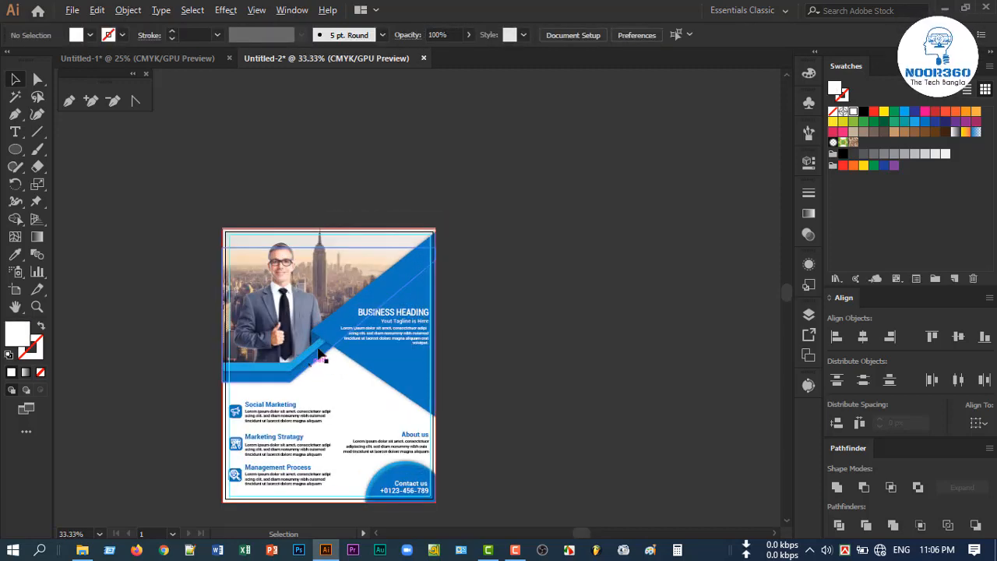
{"action": "scroll", "coordinate": [331, 332], "scroll_direction": "up", "scroll_amount": 1}
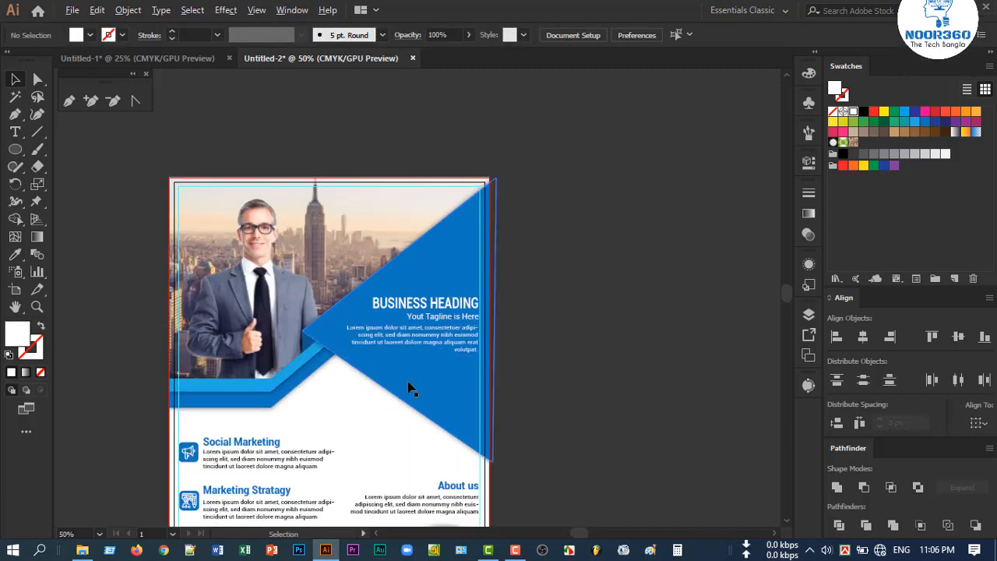
{"action": "scroll", "coordinate": [382, 413], "scroll_direction": "down", "scroll_amount": 1}
{"action": "scroll", "coordinate": [382, 413], "scroll_direction": "up", "scroll_amount": 2}
{"action": "scroll", "coordinate": [380, 428], "scroll_direction": "down", "scroll_amount": 2}
{"action": "left_click_drag", "start_coordinate": [380, 444], "coordinate": [461, 368]}
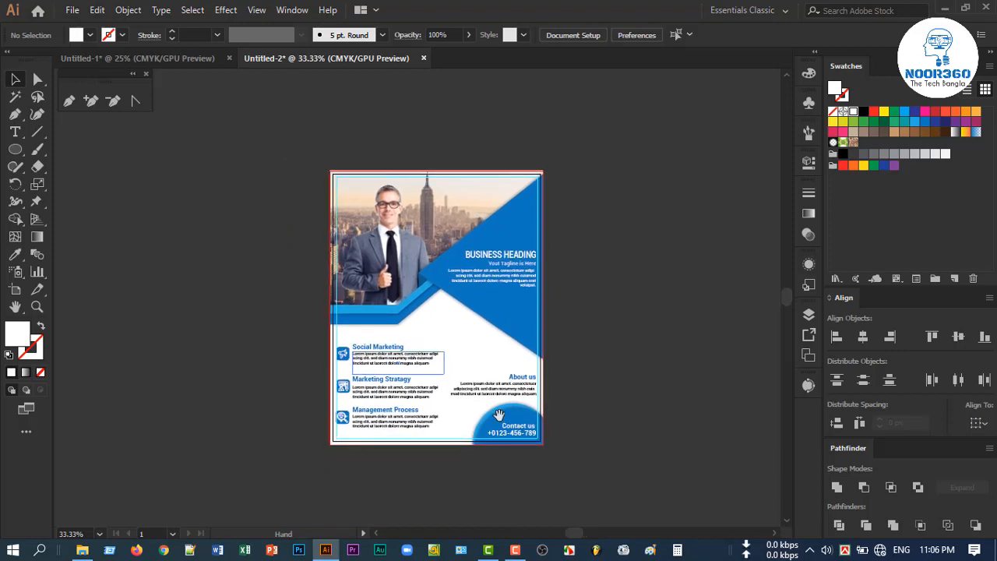